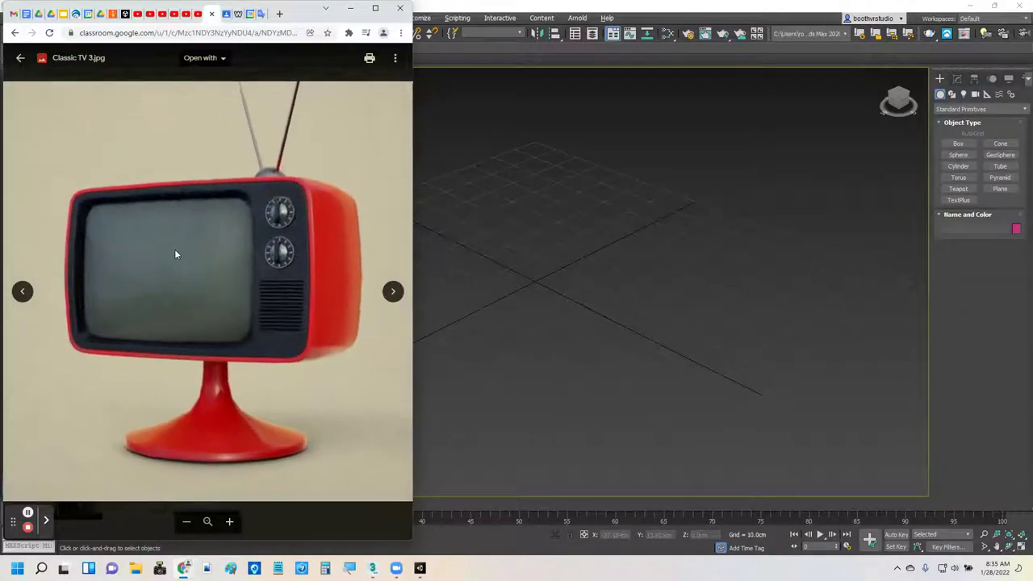
Draw Box001 about 28.9 × 47.9 × 30.9 cm as the TV body and orbit around it
scroll(176, 252, "down", 1, "ctrl")
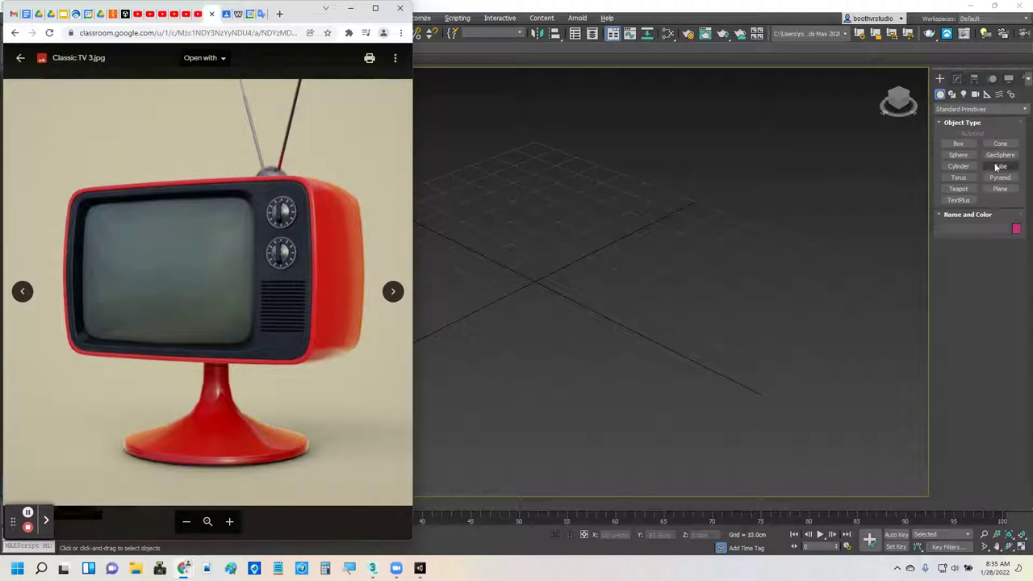
left_click(958, 144)
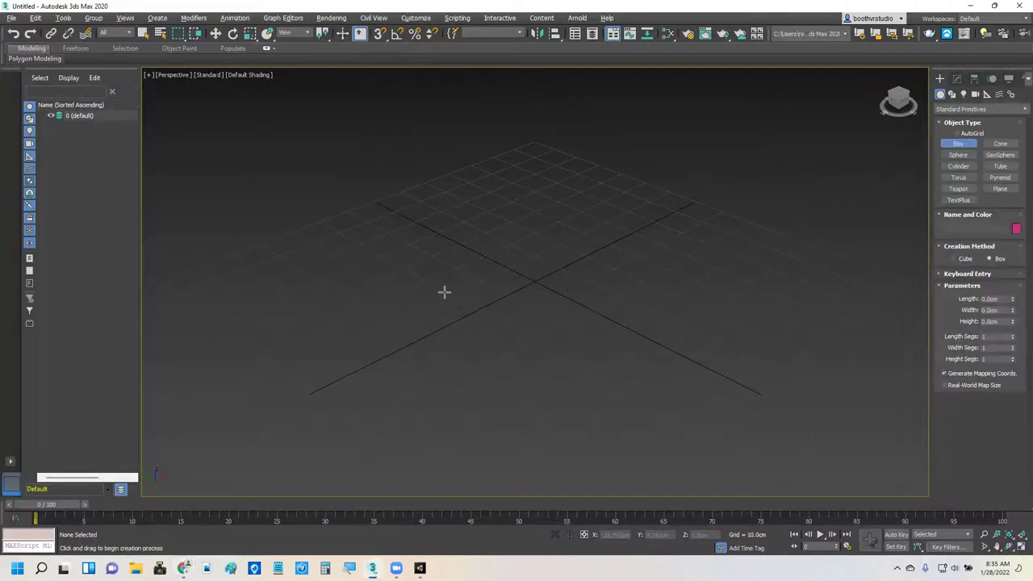
left_click_drag(562, 298, 653, 266)
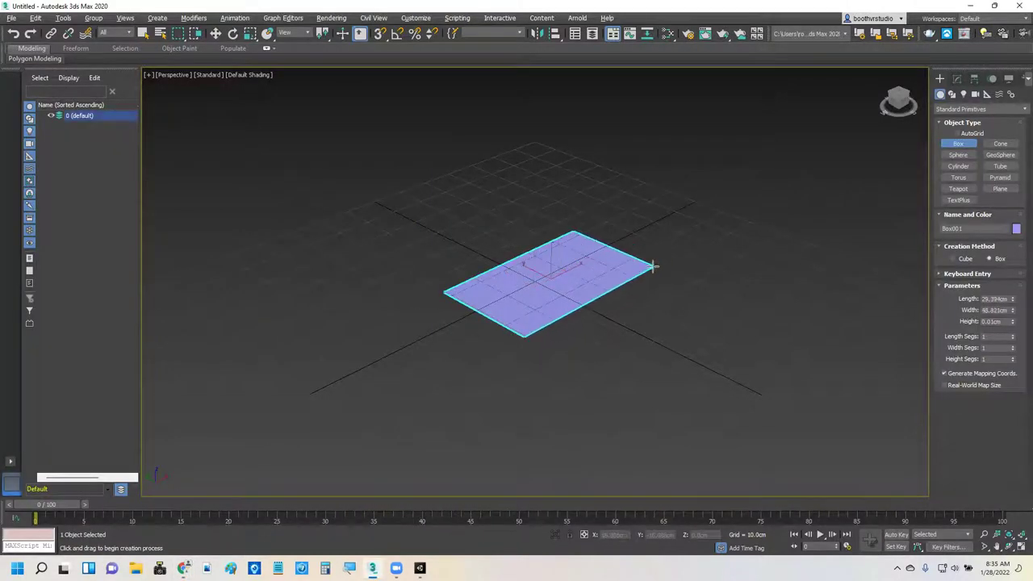
left_click(613, 148)
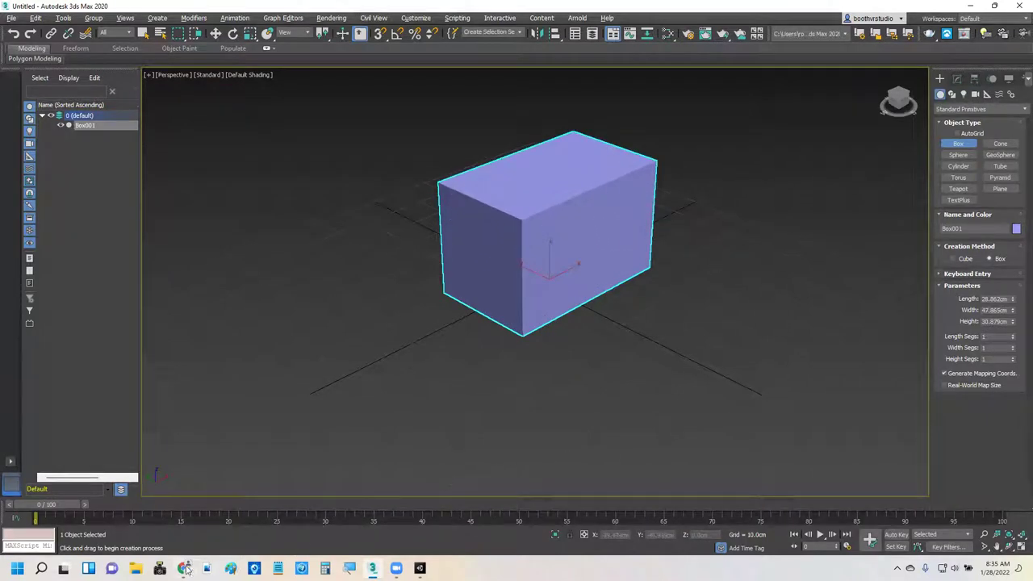
left_click(54, 519)
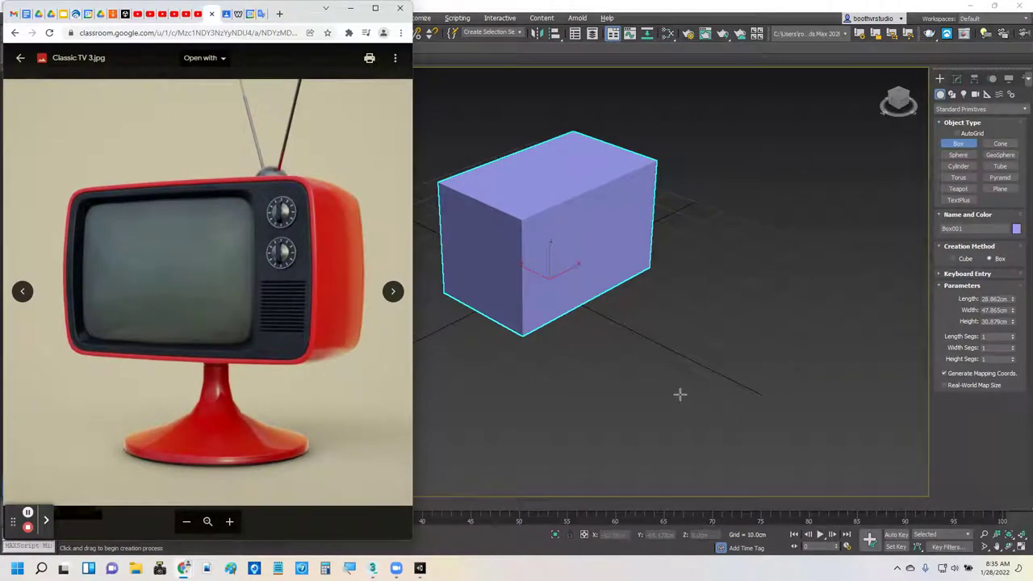
middle_click_drag(681, 391, 644, 377, "alt")
middle_click_drag(540, 395, 537, 395, "alt")
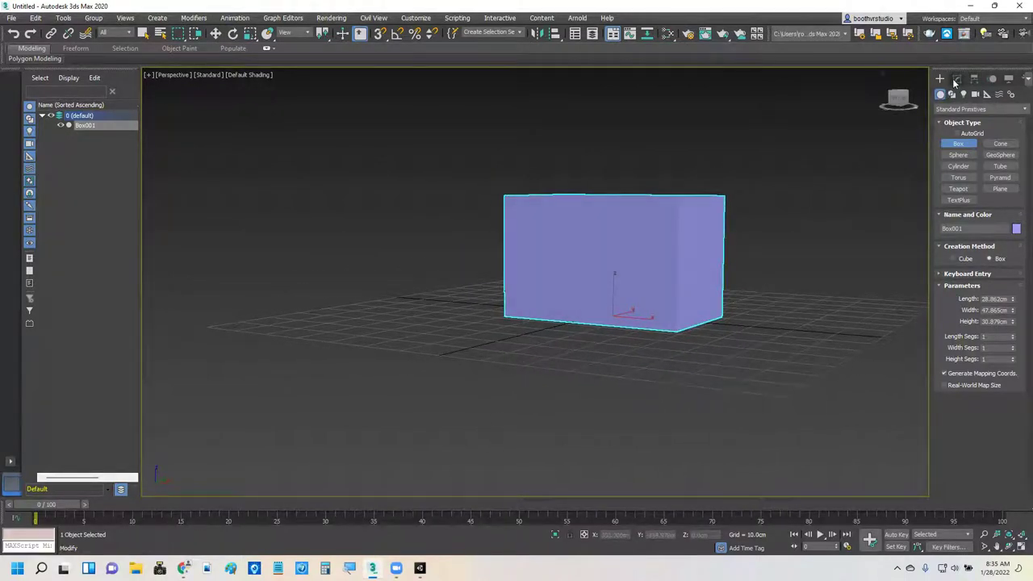
Set the viewport to Edged Faces with Clay shading and zoom in on Box001
left_click(957, 79)
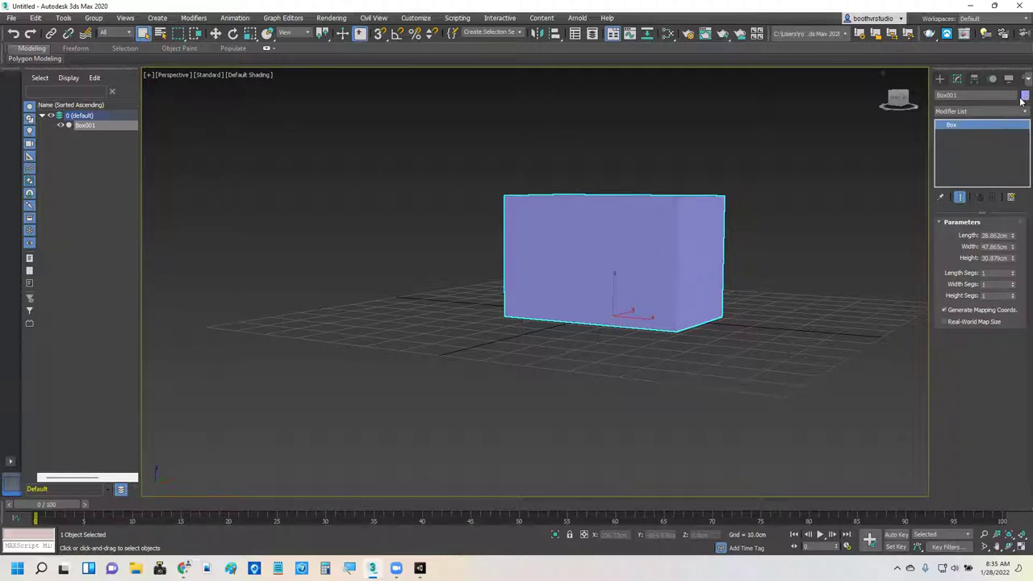
left_click(264, 75)
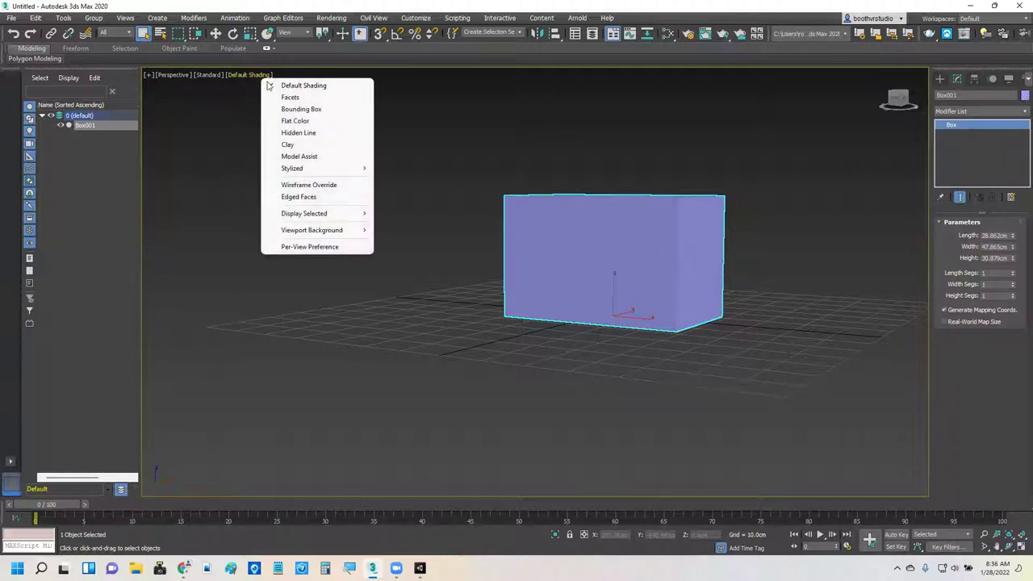
left_click(303, 197)
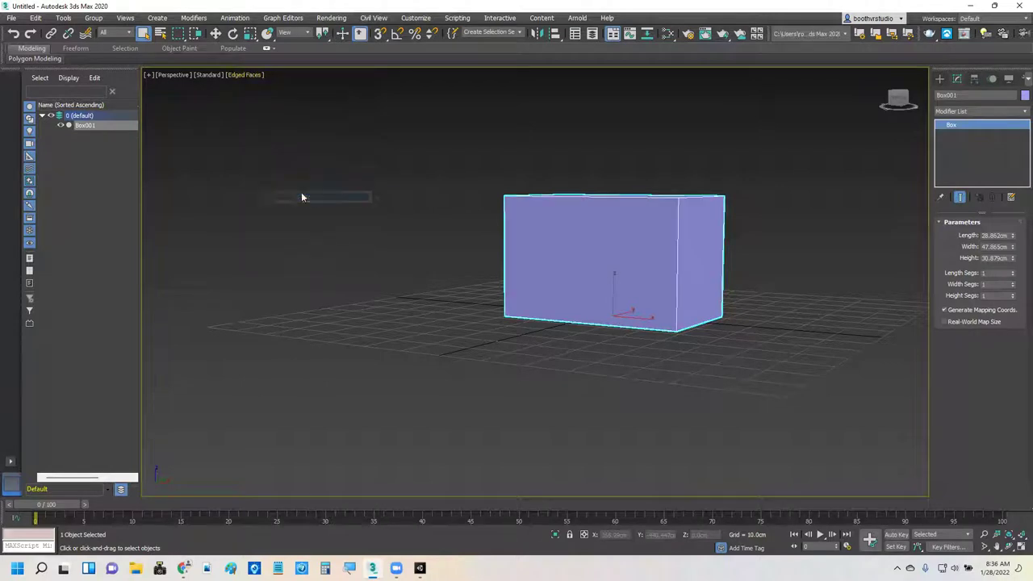
left_click(247, 75)
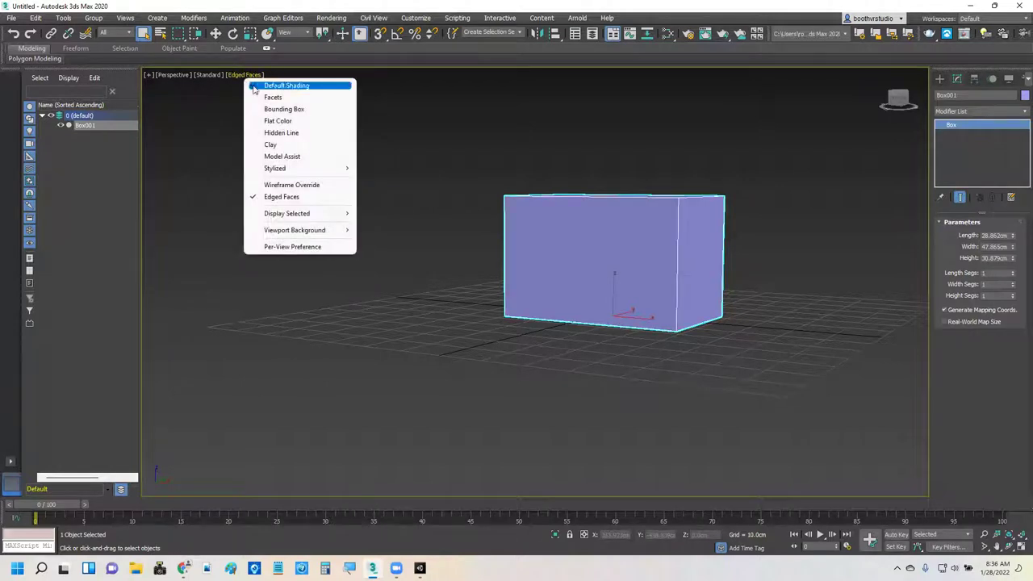
left_click(270, 144)
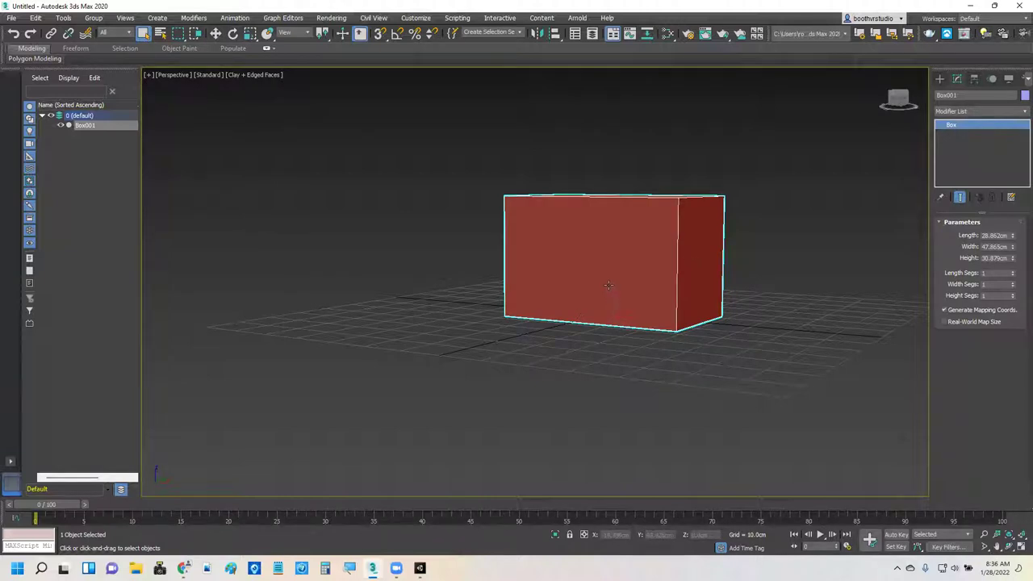
middle_click_drag(607, 283, 599, 296)
scroll(599, 297, "up", 2)
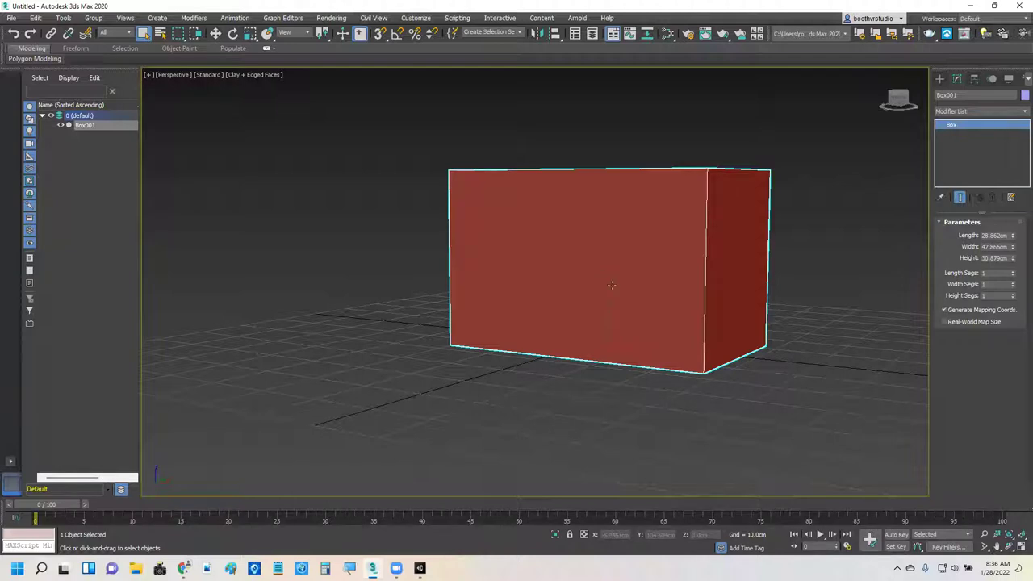
Compare the Classic TV 2.jpg and Classic TV 3.jpg references, then set Width Segs to 2
mouse_move(183, 569)
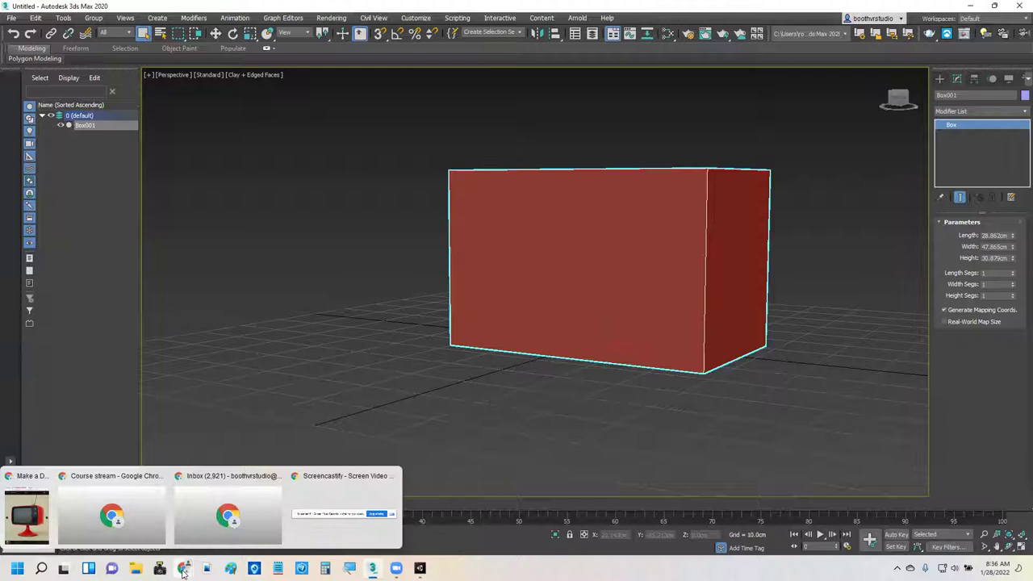
left_click(19, 521)
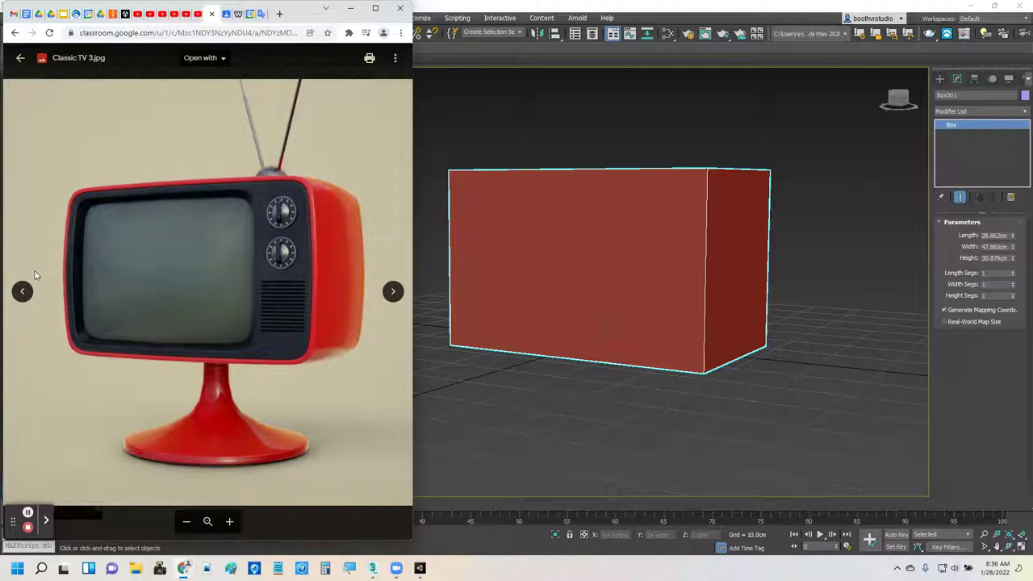
left_click(23, 292)
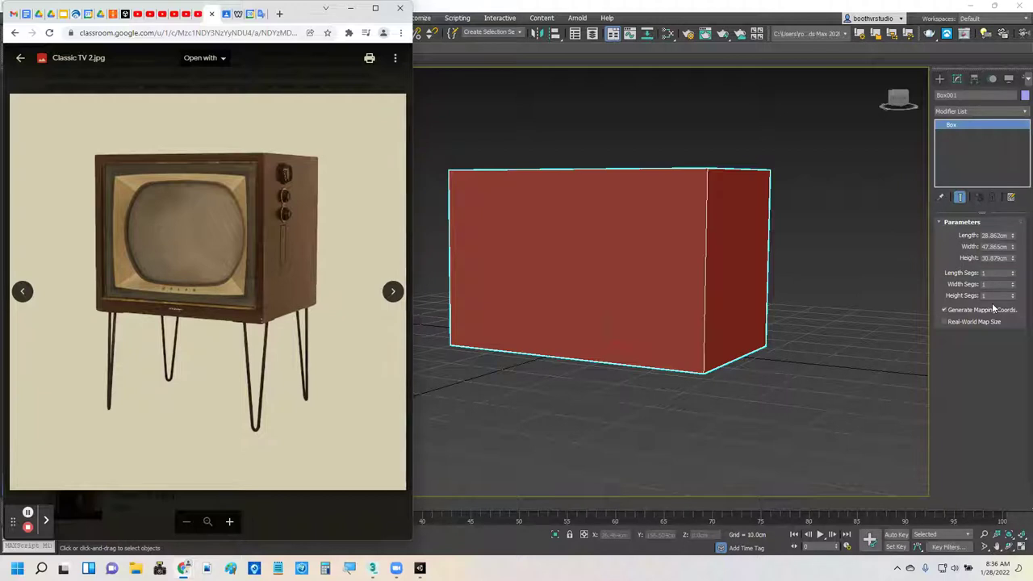
left_click(391, 294)
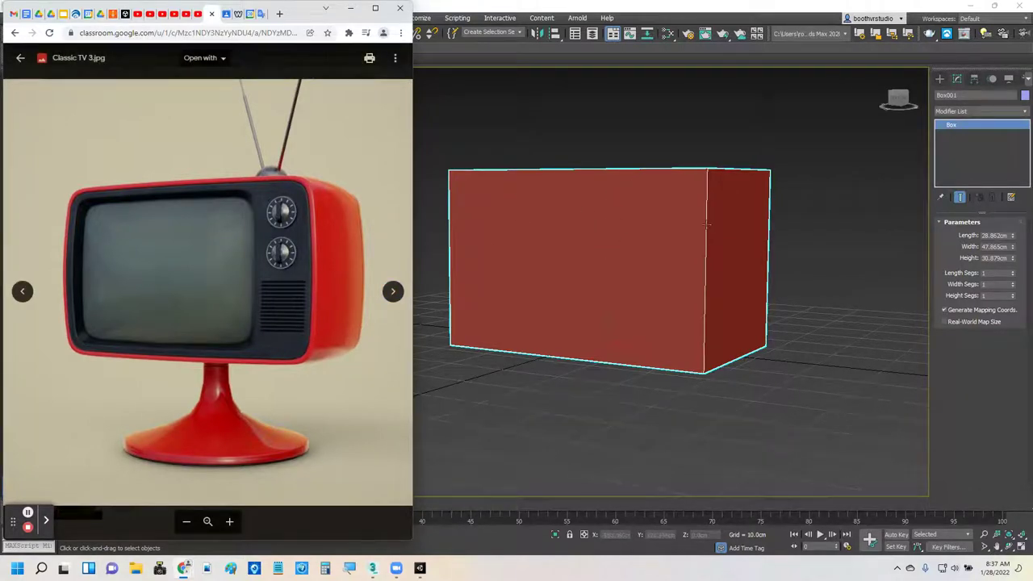
left_click(1014, 285)
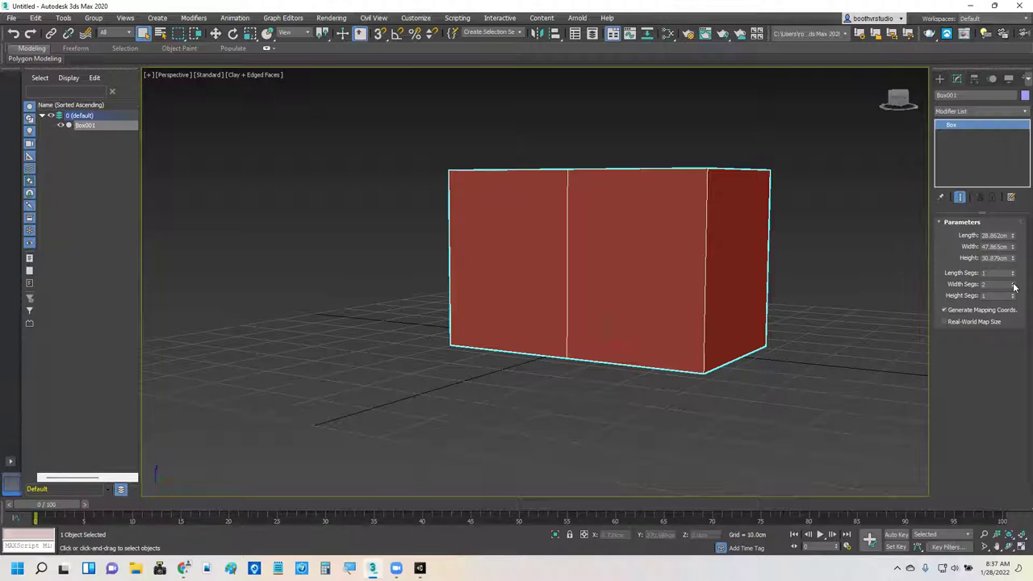
Set Box001's Length to 30, Width to 50 cm and Height to 30 cm
double_click(993, 235)
double_click(1001, 235)
type("30")
key("Tab")
double_click(985, 247)
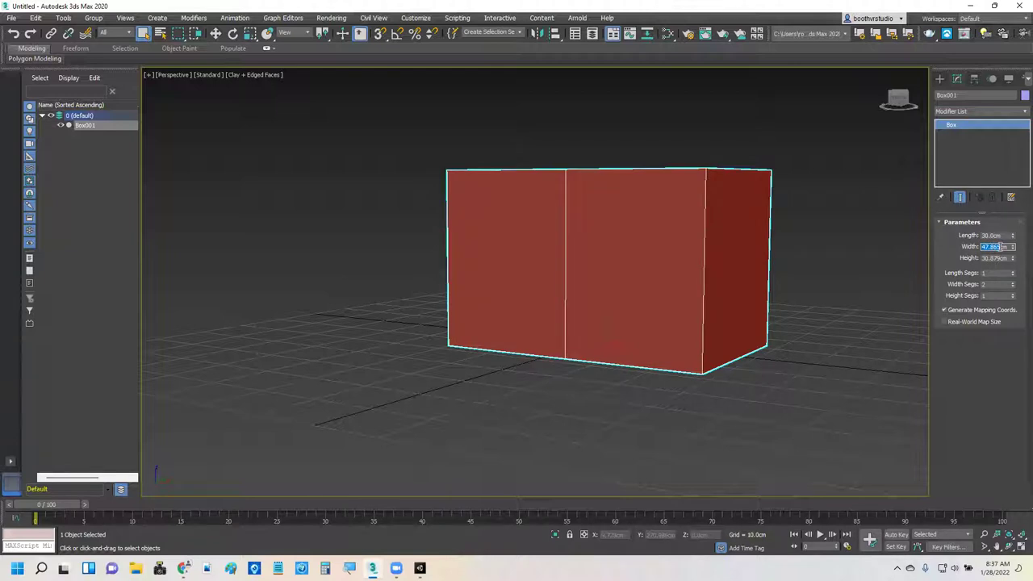
type("50cm")
double_click(993, 258)
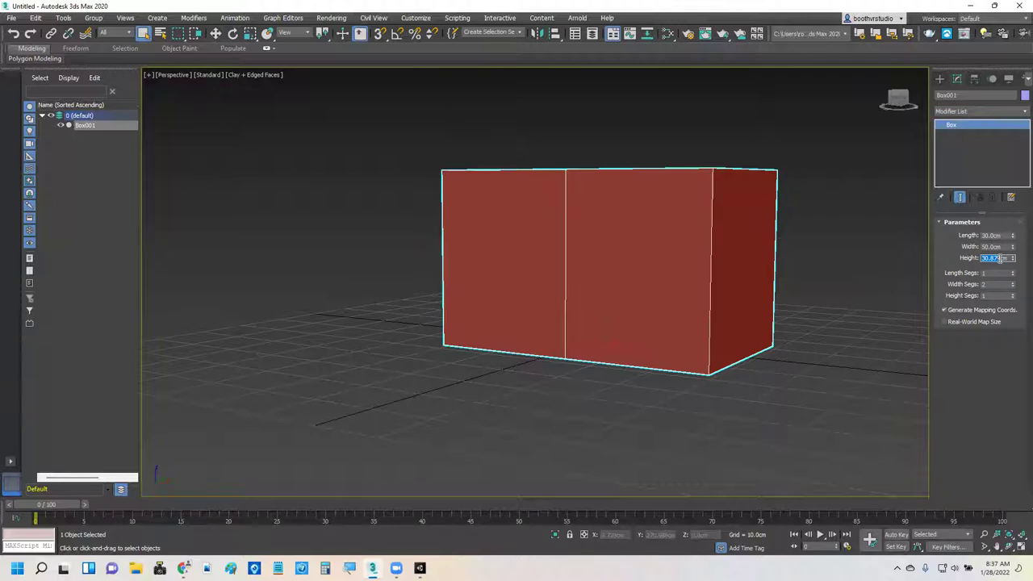
type("30cm")
key("Return")
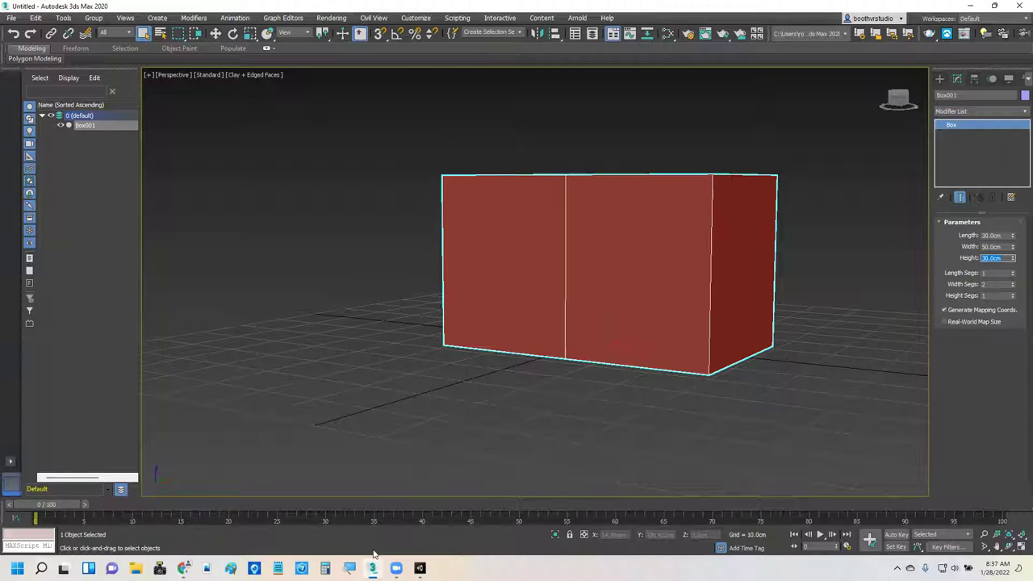
Bring the Classic TV 3.jpg reference window forward from Chrome
mouse_move(184, 568)
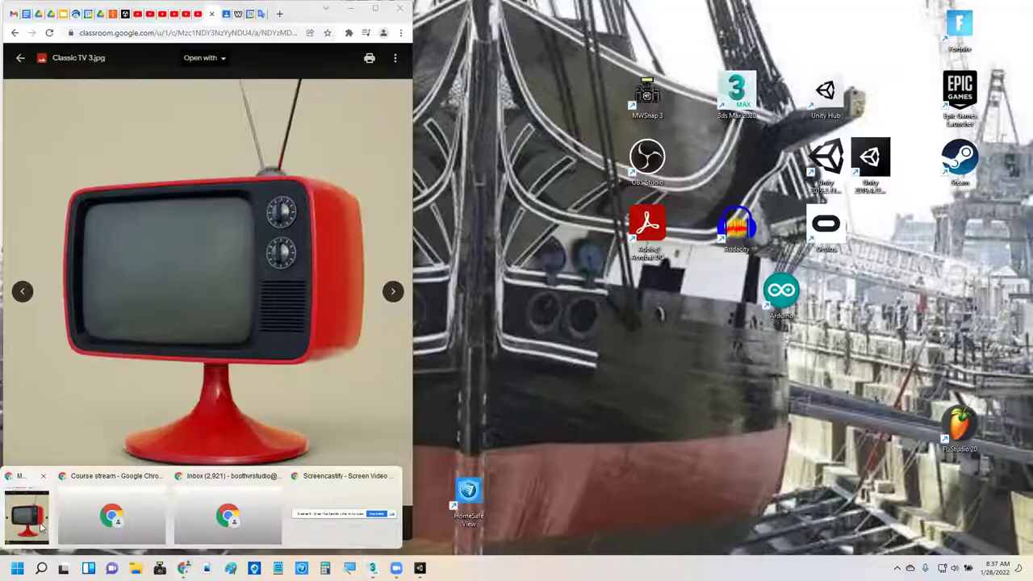
left_click(41, 527)
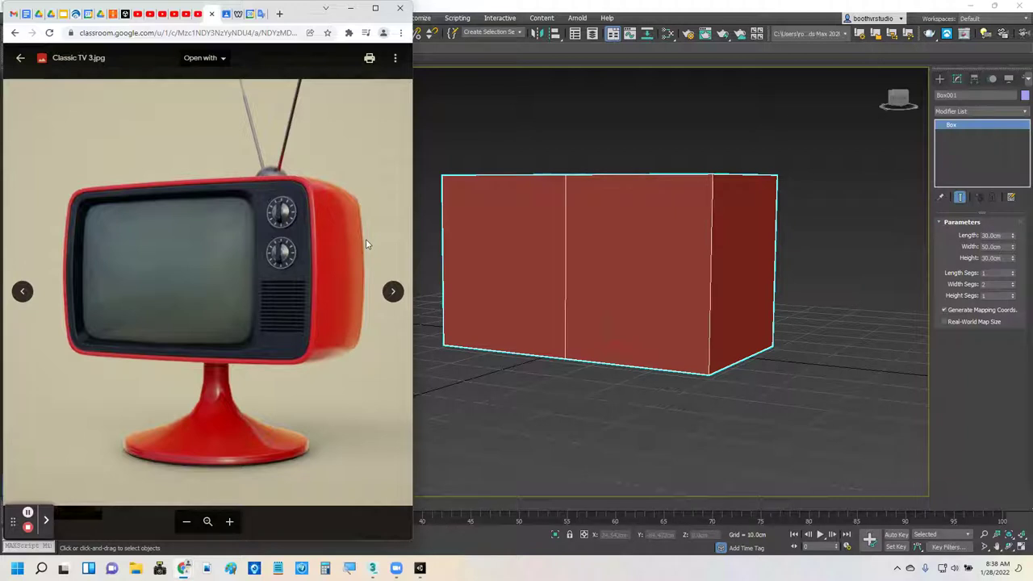
Reselect the box and rename it 'TV Case'
left_click(652, 149)
left_click(651, 148)
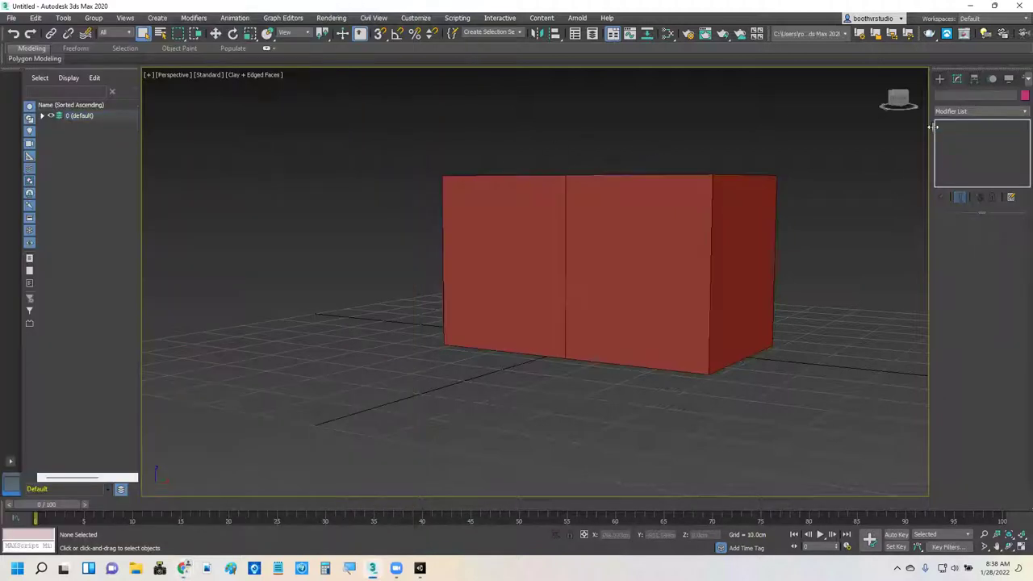
left_click(748, 216)
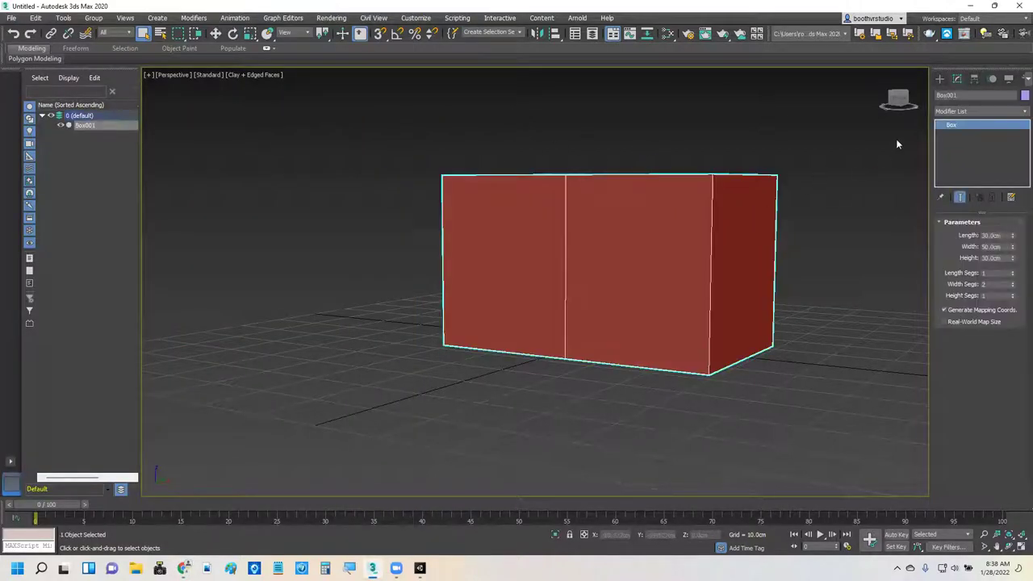
left_click(959, 79)
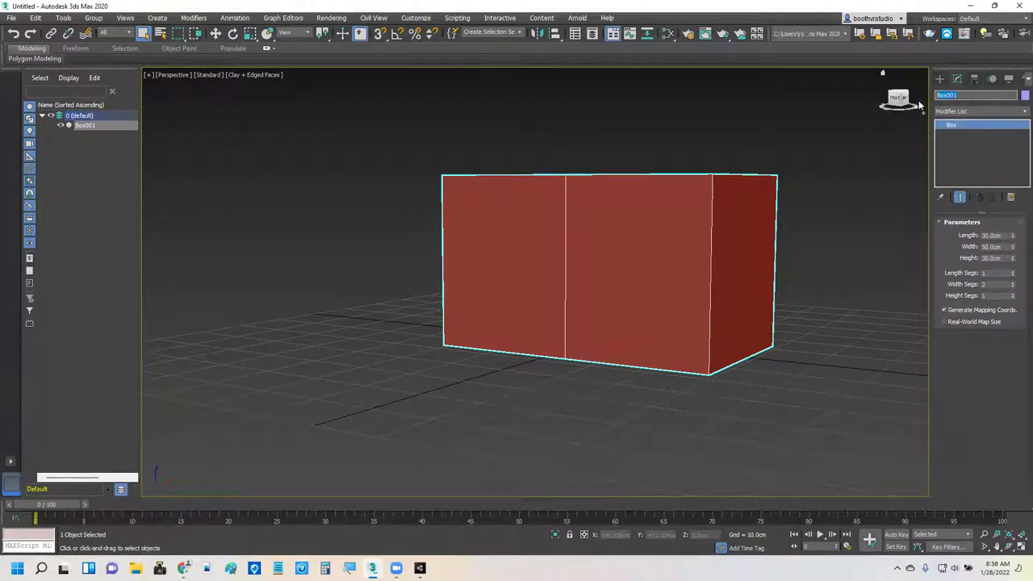
type("TV Case")
key("Return")
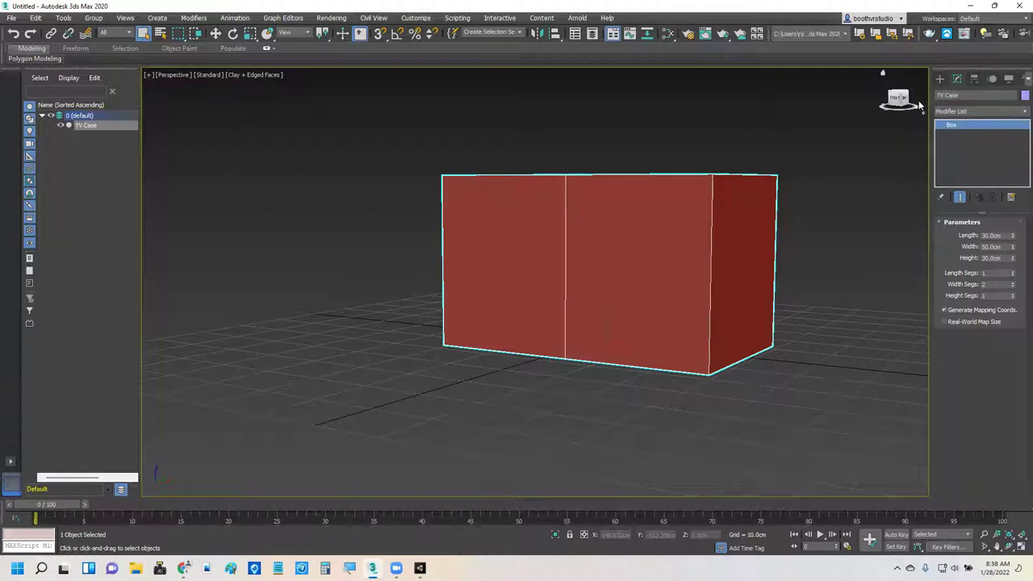
Convert TV Case to an Editable Poly
right_click(957, 128)
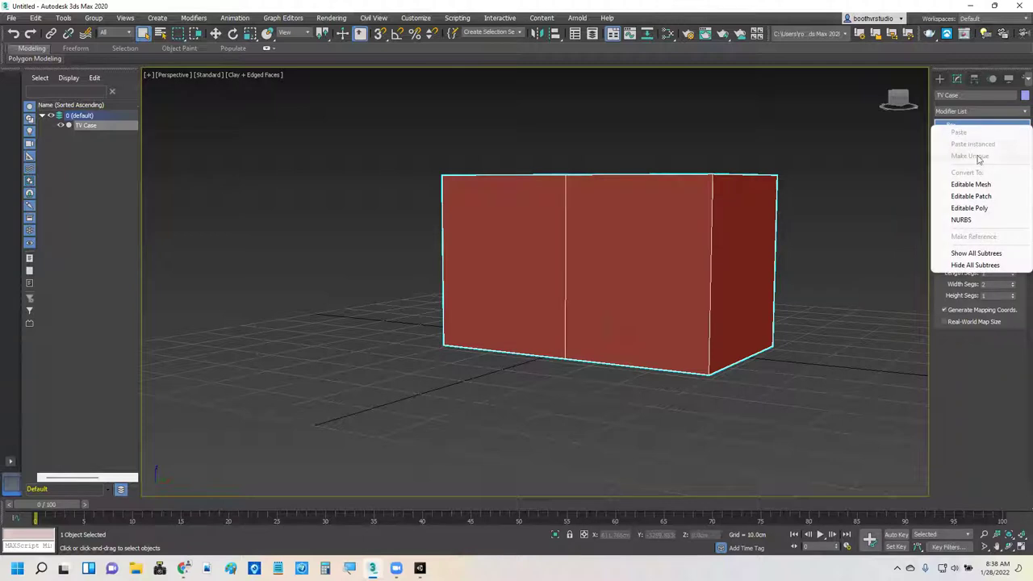
left_click(987, 210)
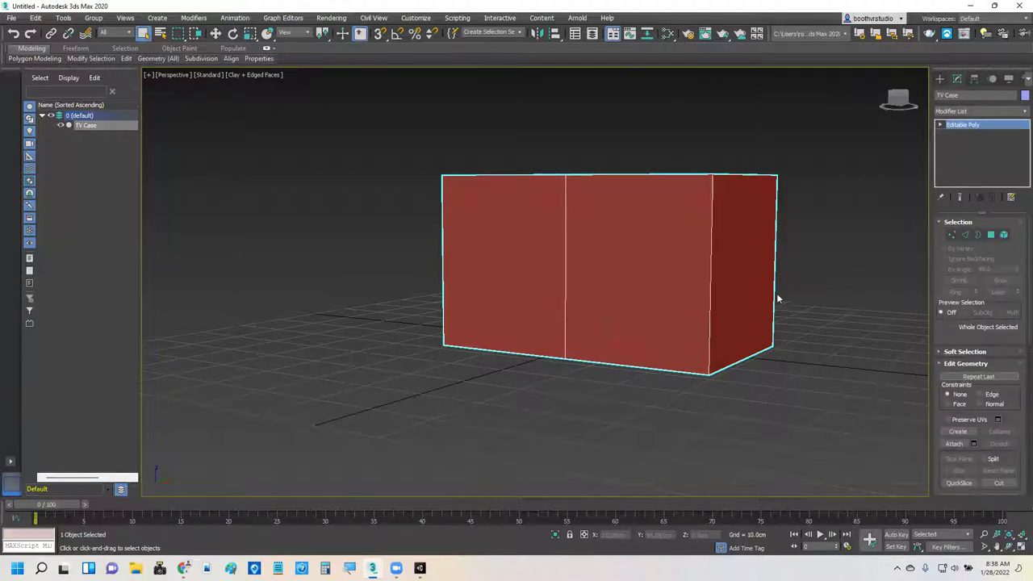
middle_click_drag(778, 300, 670, 293, "alt")
At Vertex level, select the four middle-edge vertices and move them right along X
left_click(941, 125)
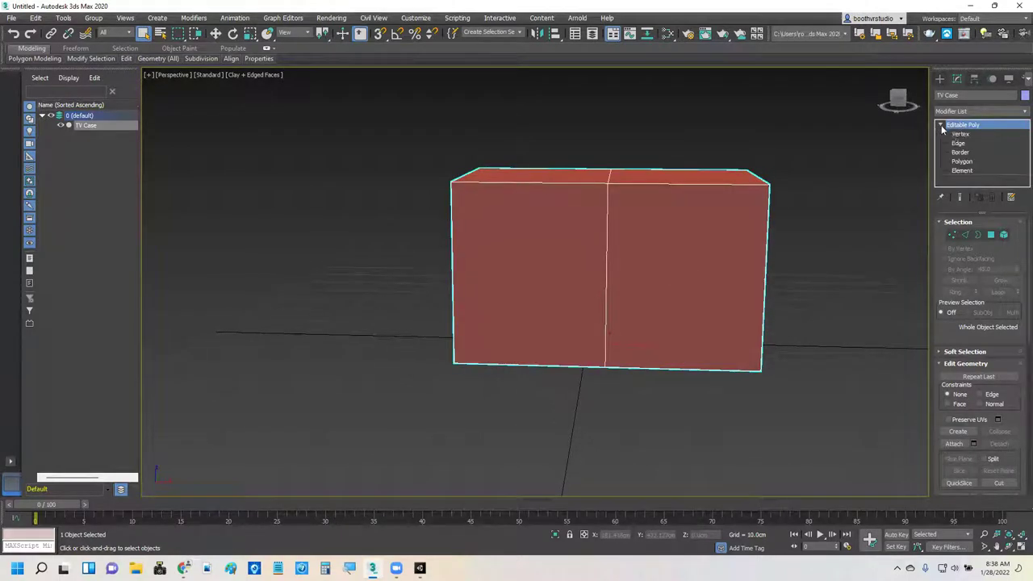
left_click(961, 134)
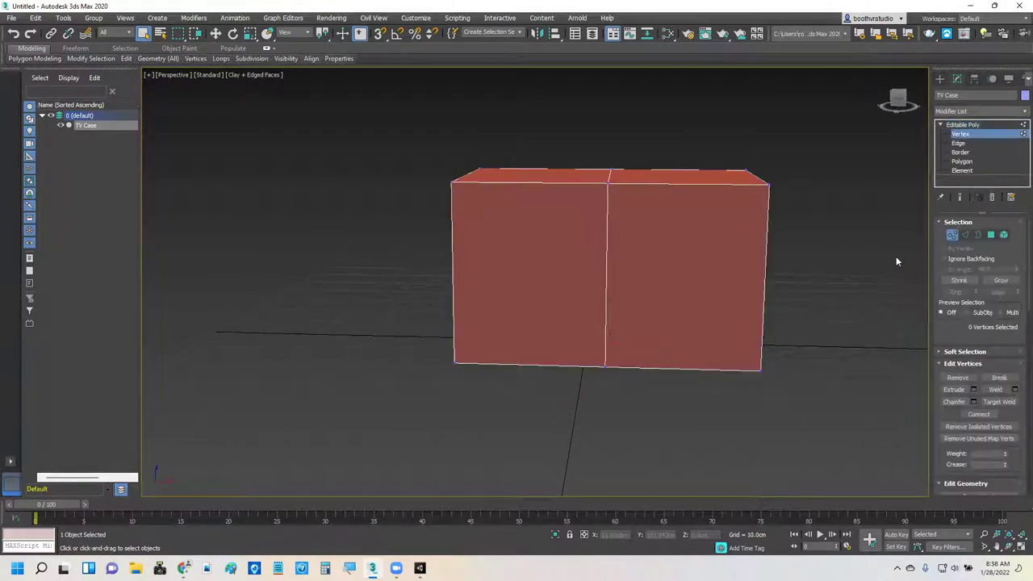
mouse_move(898, 260)
middle_mouse_down("alt")
mouse_move(894, 250)
mouse_move(903, 262)
middle_mouse_up("alt")
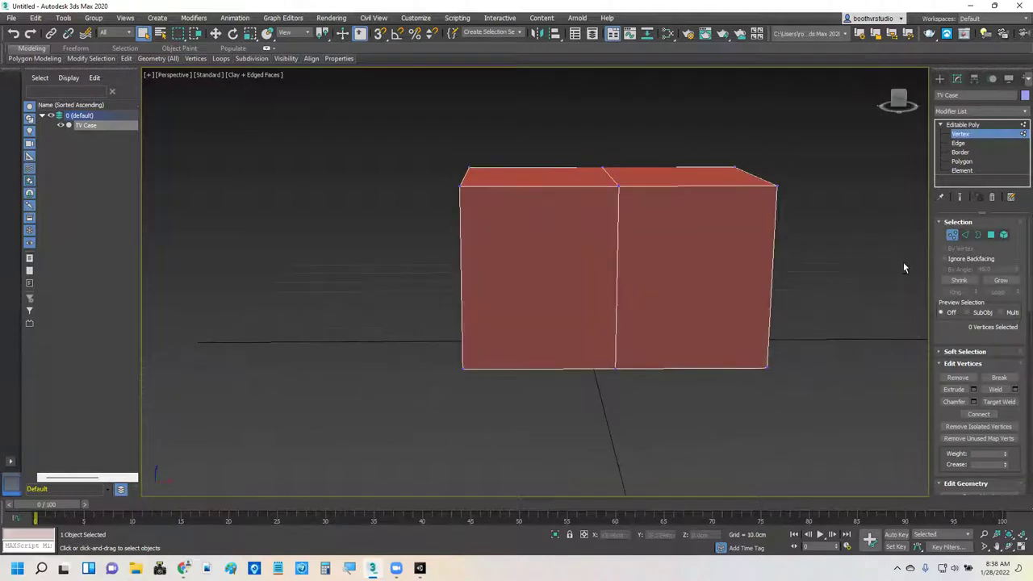
left_click_drag(576, 130, 636, 354)
left_click_drag(653, 421, 654, 424)
left_click_drag(654, 423, 654, 425)
middle_click_drag(741, 311, 703, 281, "alt")
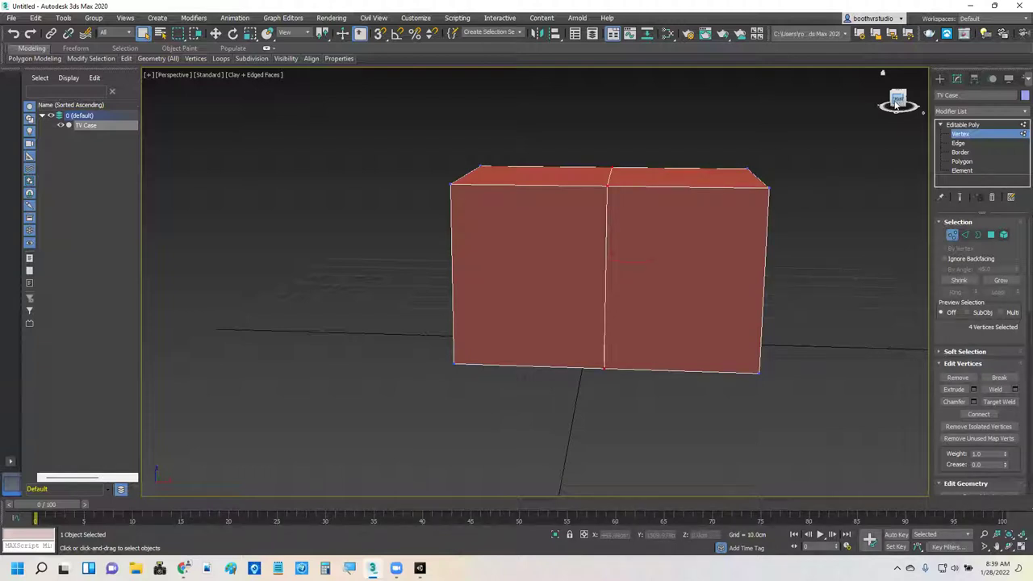
key("w")
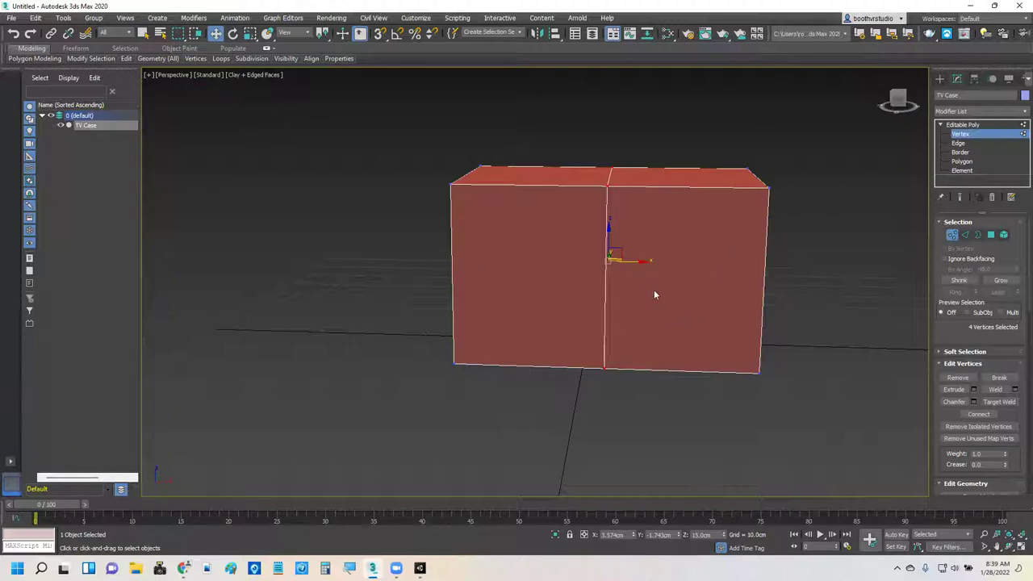
left_click_drag(631, 261, 708, 268)
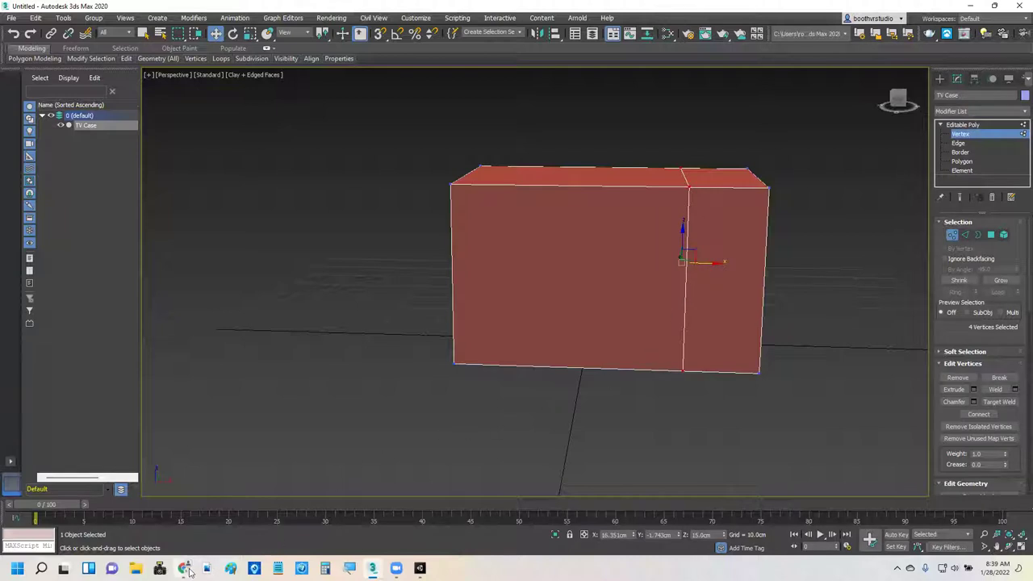
Bring up the Classic TV 3.jpg reference in Google Classroom
mouse_move(187, 571)
left_click(32, 503)
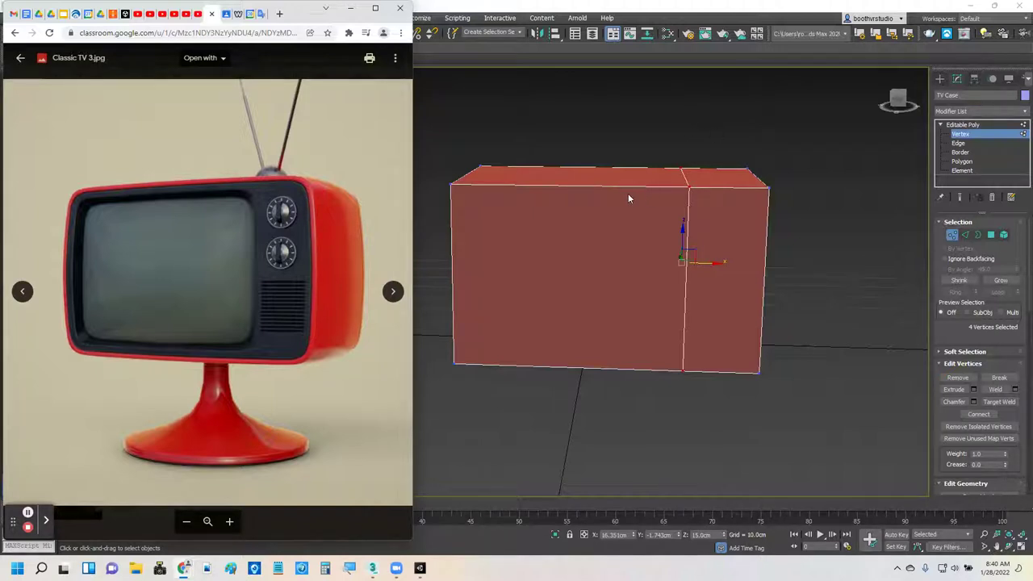
At Polygon level, box-select the TV Case's front faces
left_click(977, 161)
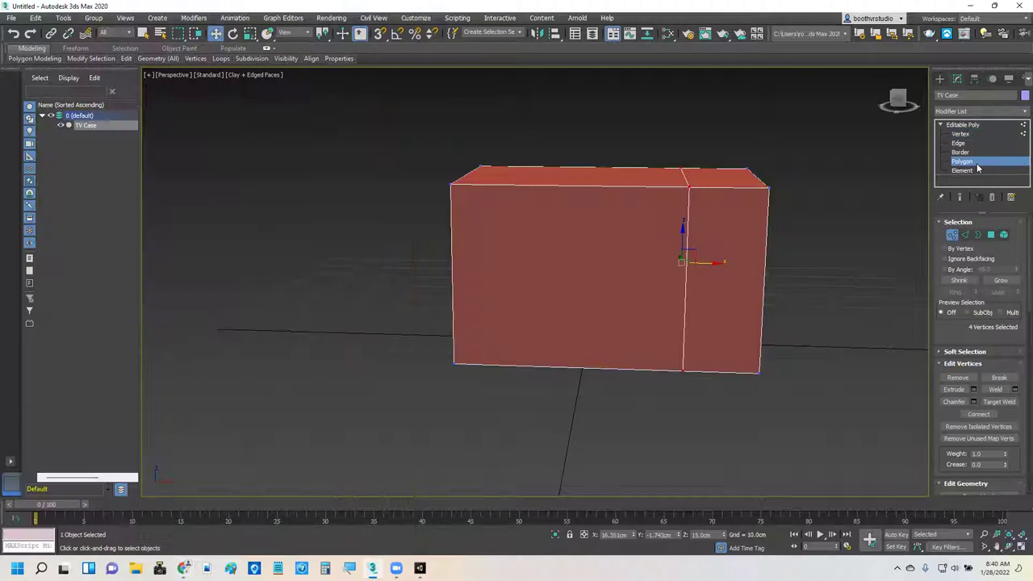
left_click(607, 235)
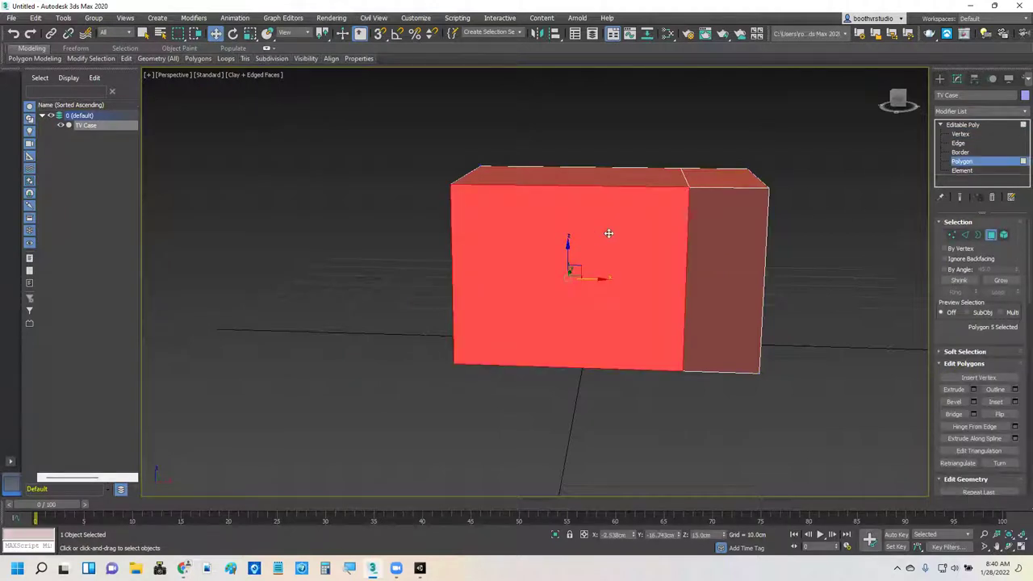
left_click(735, 252, "ctrl")
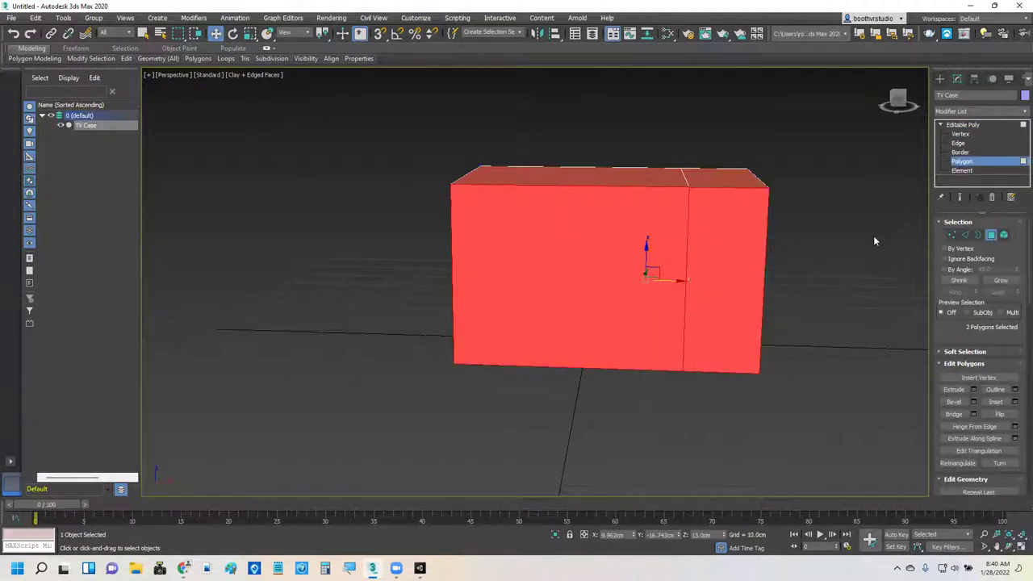
mouse_move(842, 231)
middle_mouse_down("alt")
mouse_move(812, 247)
mouse_move(731, 246)
mouse_move(661, 223)
mouse_move(773, 255)
mouse_move(840, 219)
middle_mouse_up("alt")
left_click(840, 226)
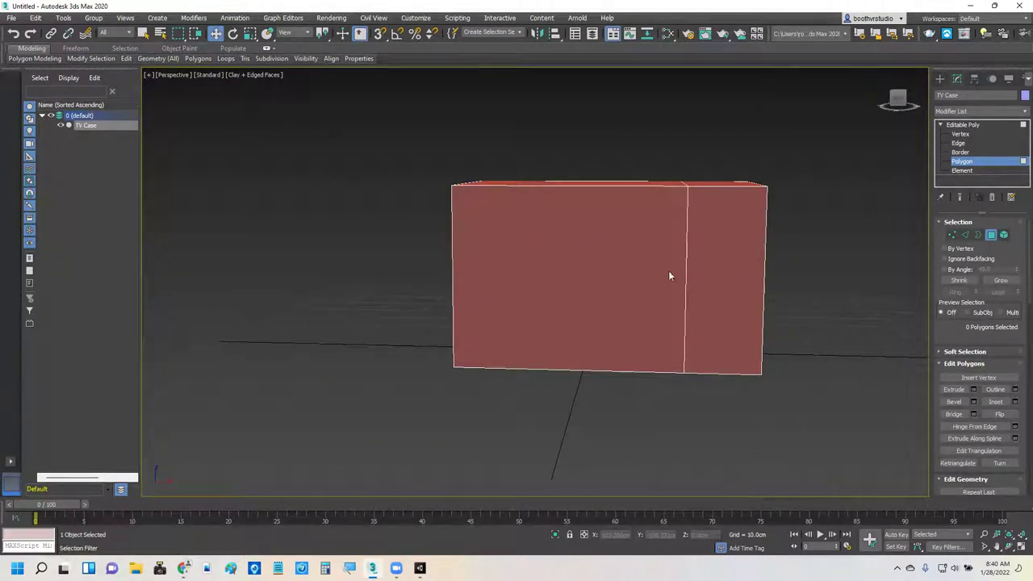
key("q")
left_click_drag(569, 236, 713, 298)
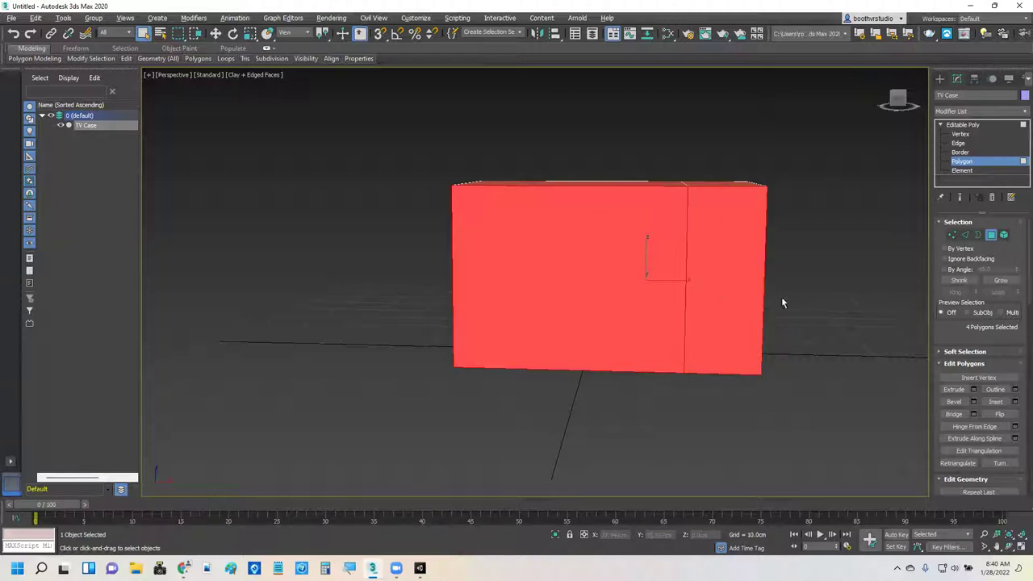
mouse_move(678, 296)
middle_mouse_down("alt")
mouse_move(469, 299)
mouse_move(686, 292)
middle_mouse_up("alt")
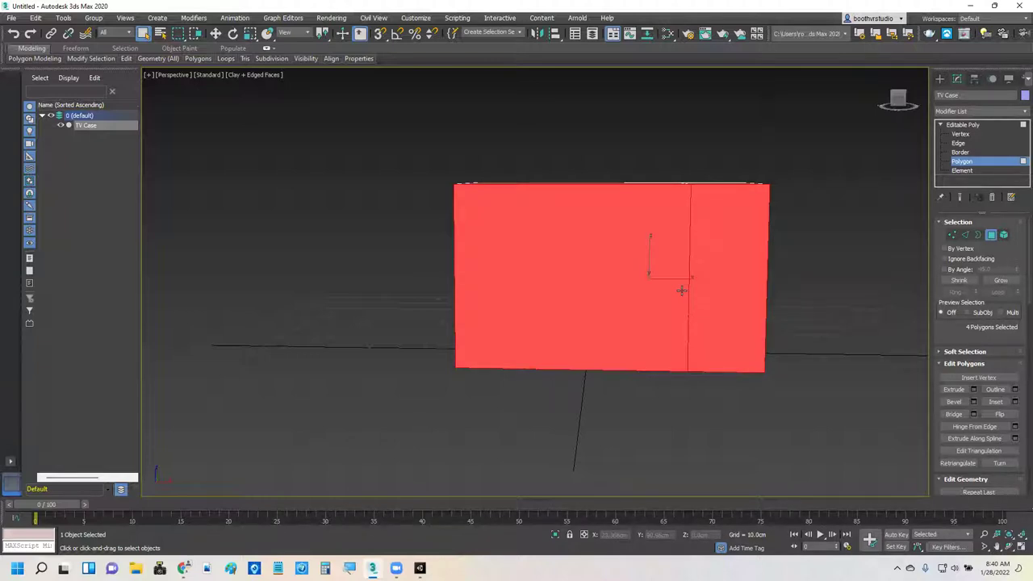
Enable Ignore Backfacing and reselect only the large and narrow front polygons
left_click(945, 259)
left_click(861, 235)
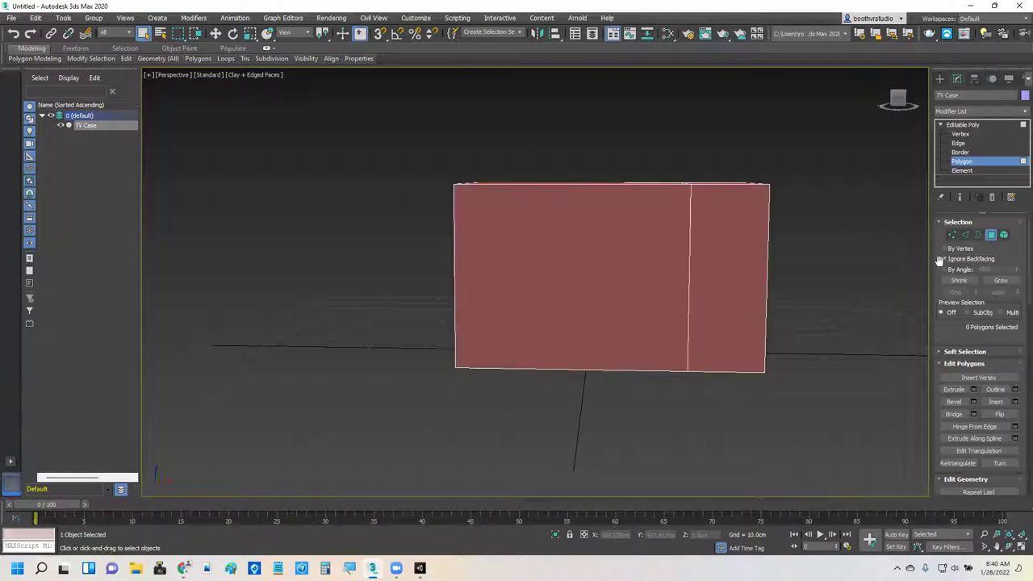
mouse_move(878, 258)
middle_mouse_down("alt")
mouse_move(750, 288)
mouse_move(727, 282)
mouse_move(861, 283)
mouse_move(874, 232)
mouse_move(871, 263)
middle_mouse_up("alt")
left_click_drag(563, 230, 638, 275)
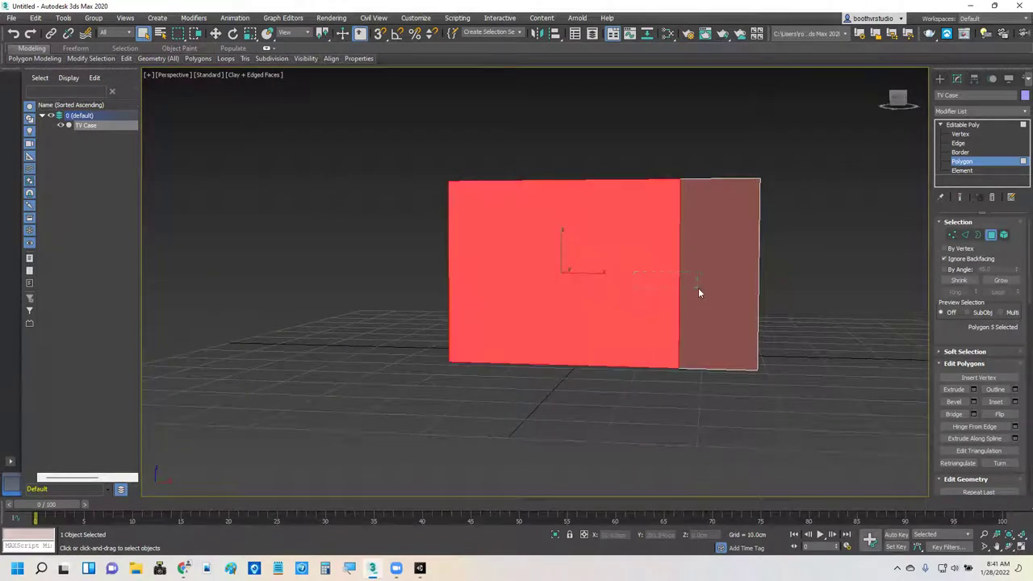
left_click_drag(703, 296, 702, 296, "ctrl")
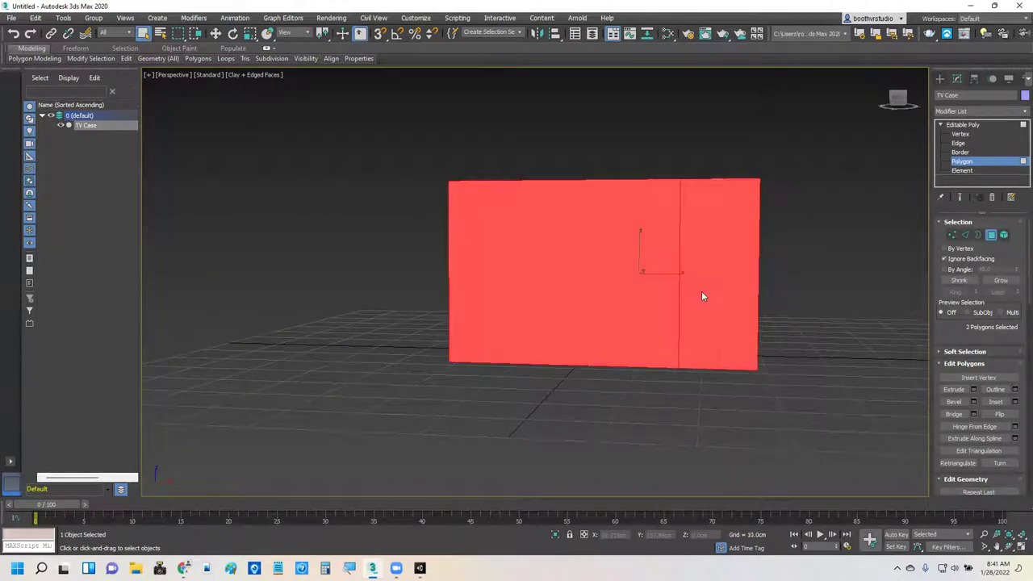
mouse_move(850, 263)
middle_mouse_down("alt")
mouse_move(848, 282)
mouse_move(766, 295)
mouse_move(685, 284)
mouse_move(798, 306)
mouse_move(864, 267)
mouse_move(852, 258)
middle_mouse_up("alt")
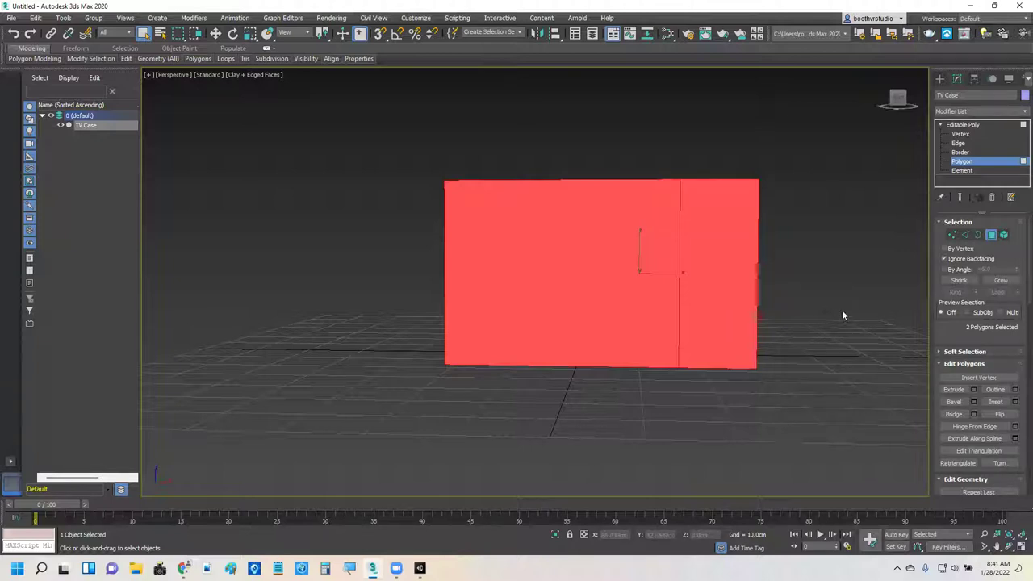
middle_click_drag(830, 282, 745, 268)
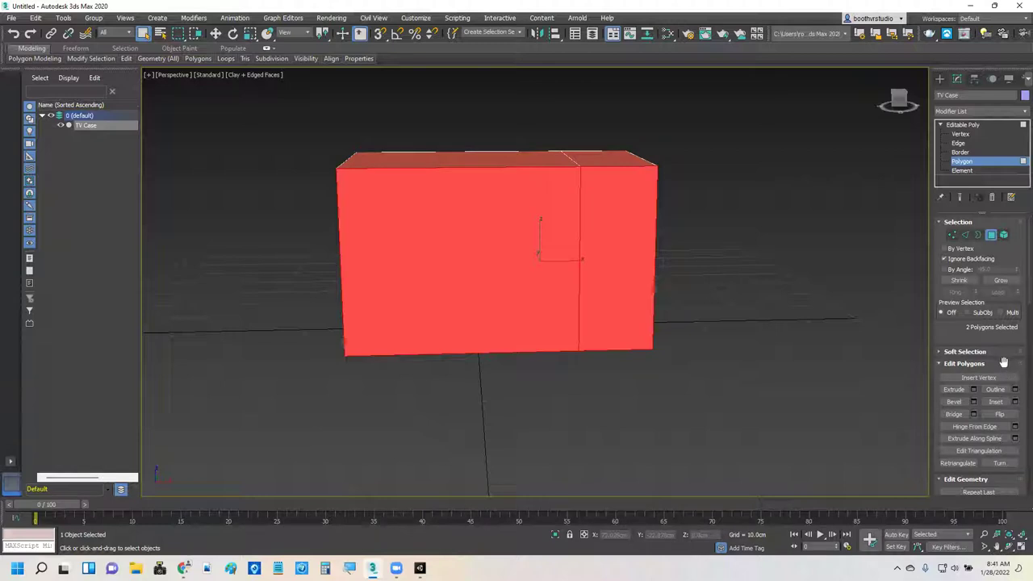
left_click_drag(1005, 363, 998, 289)
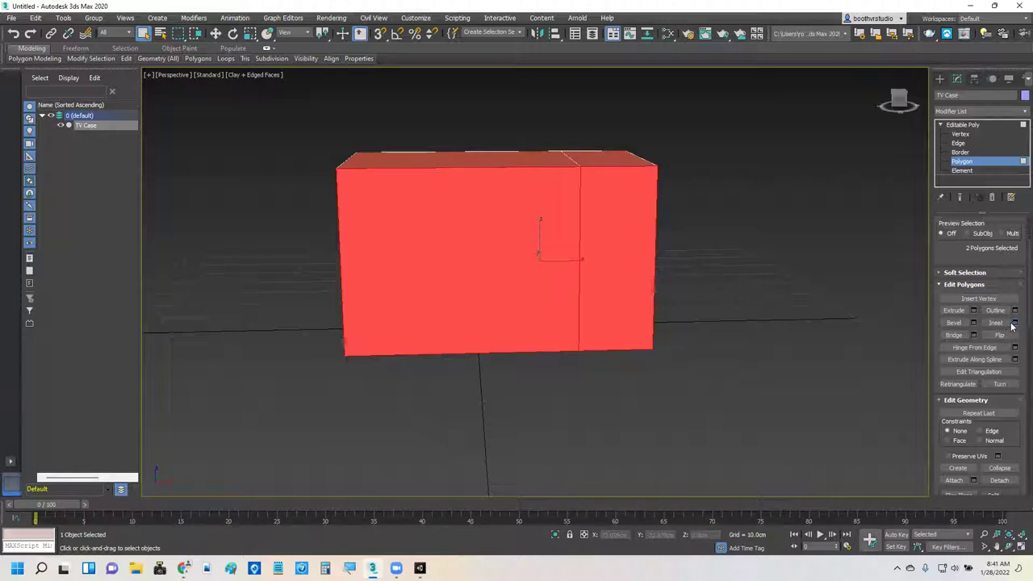
Start an Inset on the front faces and compare a roughly 1.5 cm border with the reference
left_click(1014, 324)
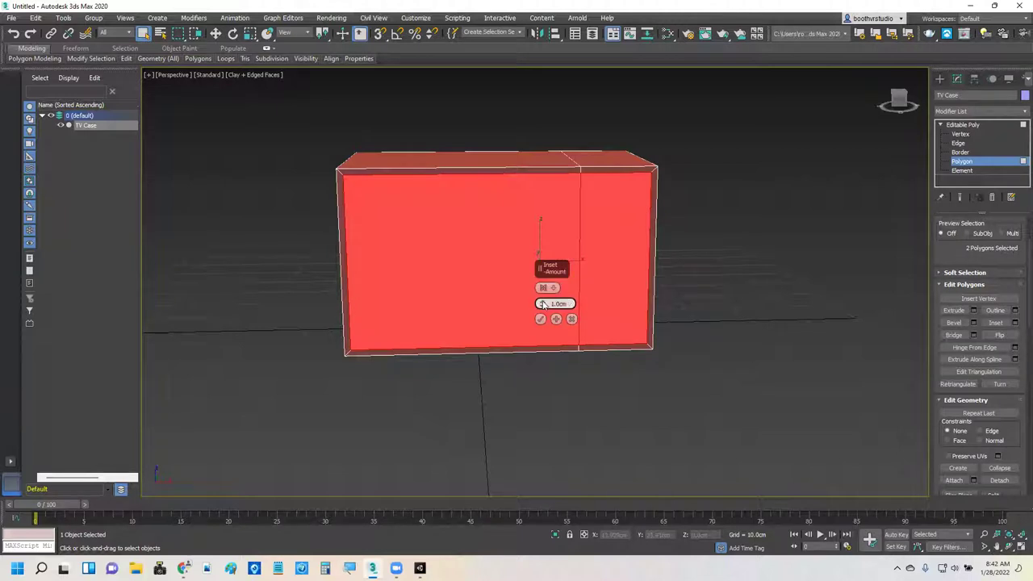
left_click_drag(543, 304, 543, 302)
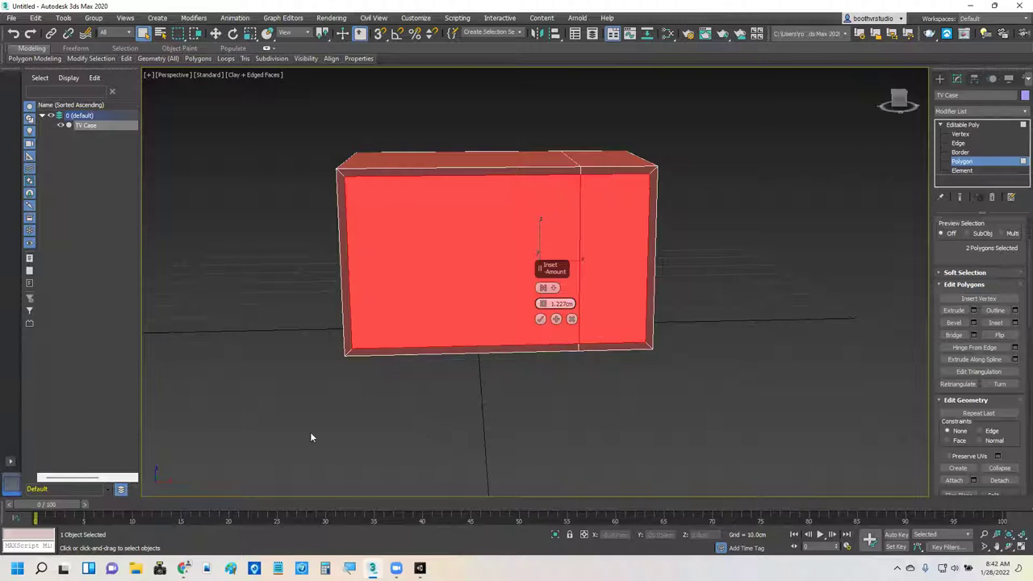
mouse_move(184, 567)
left_click(36, 515)
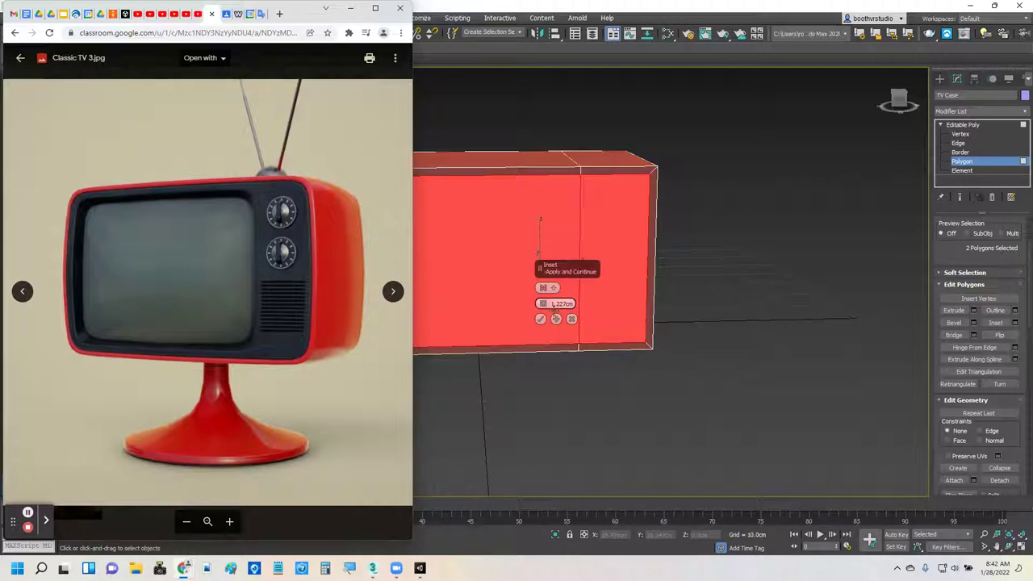
Set the inset Amount to 0.5 cm
left_click_drag(542, 304, 547, 307)
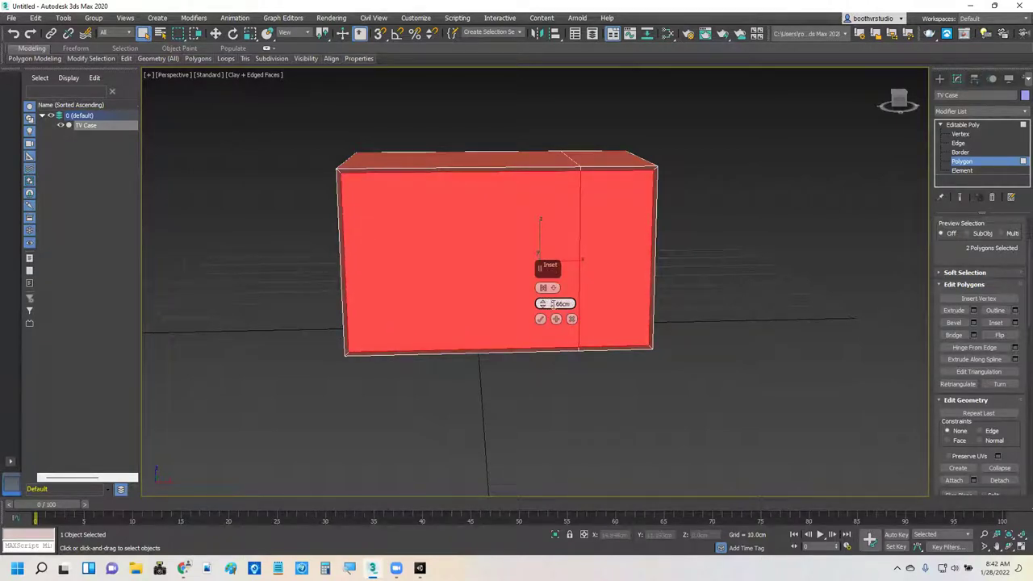
double_click(562, 304)
type("0.5")
key("Return")
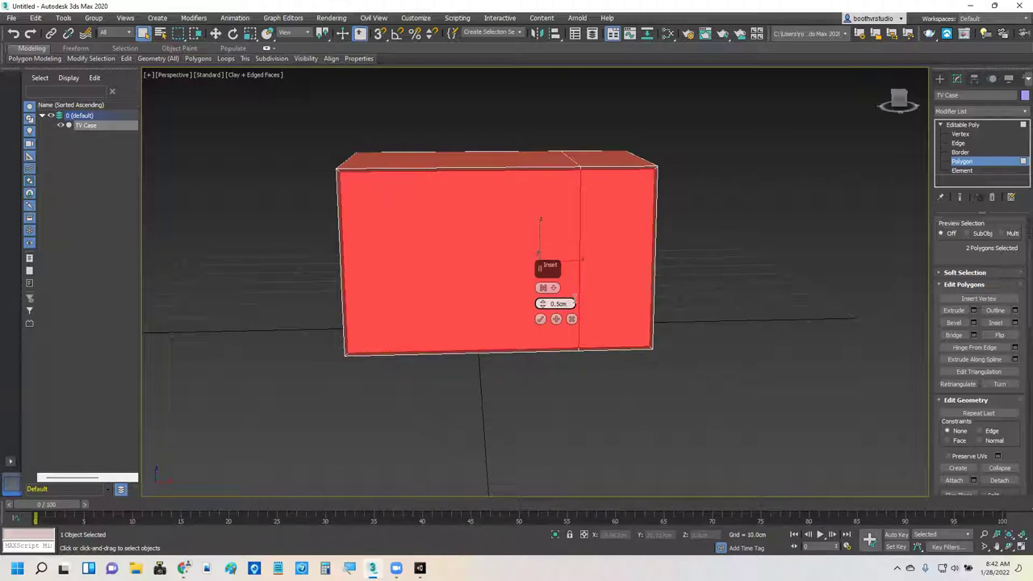
scroll(376, 218, "up", 4)
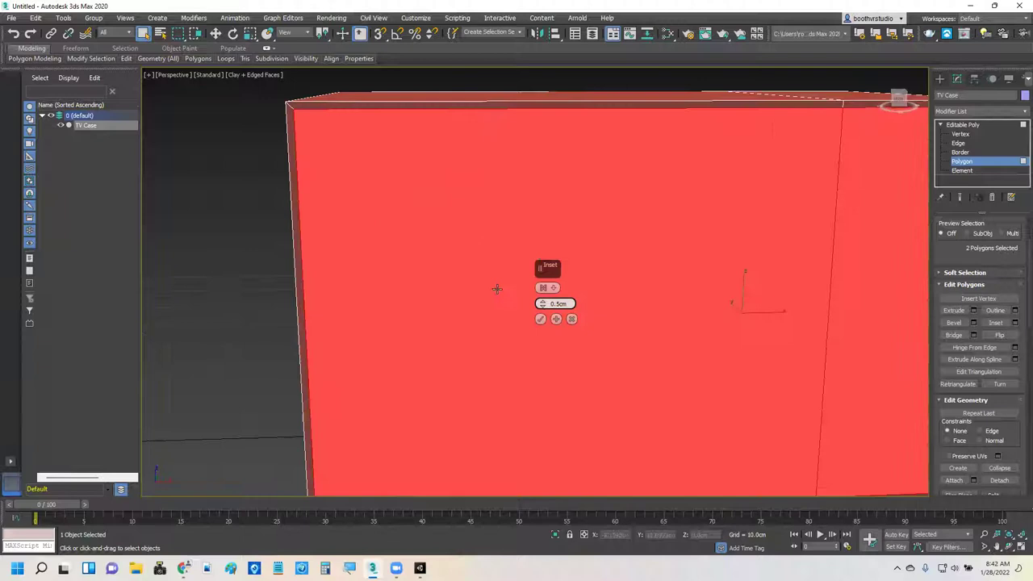
Commit two 0.5cm insets on the front faces, then bring up the Classic TV 3.jpg reference photo
left_click(540, 319)
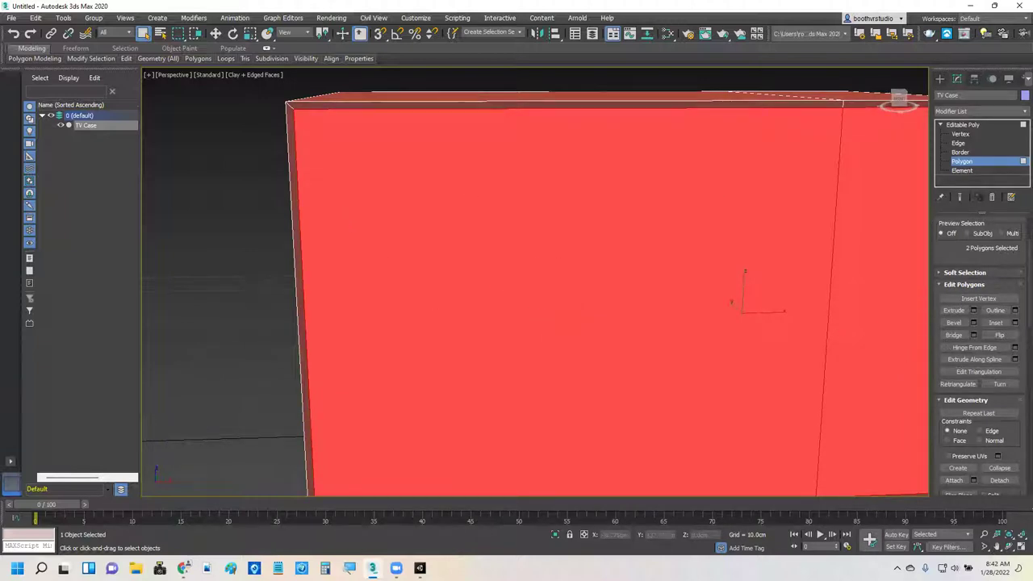
left_click(1016, 323)
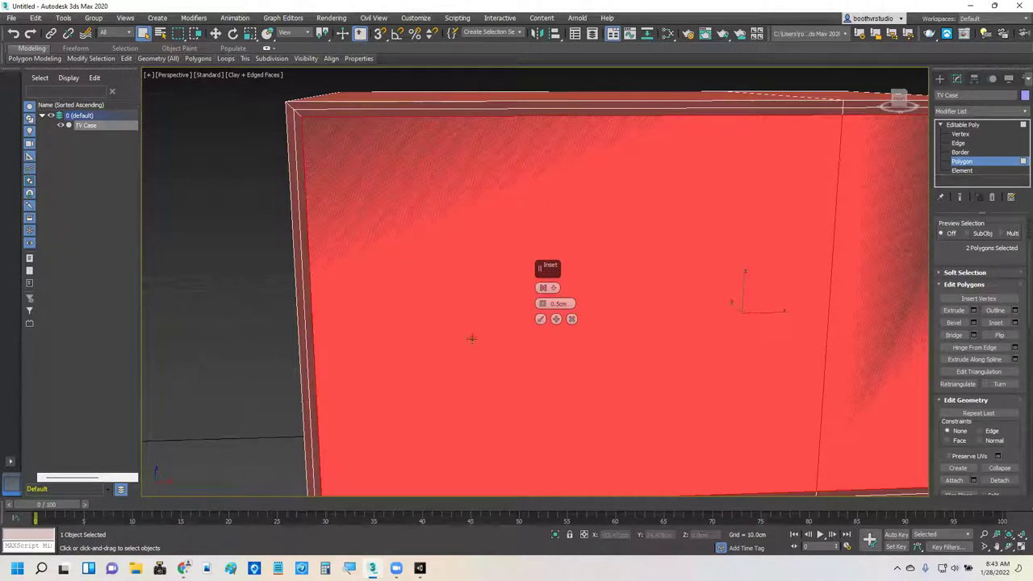
left_click(556, 319)
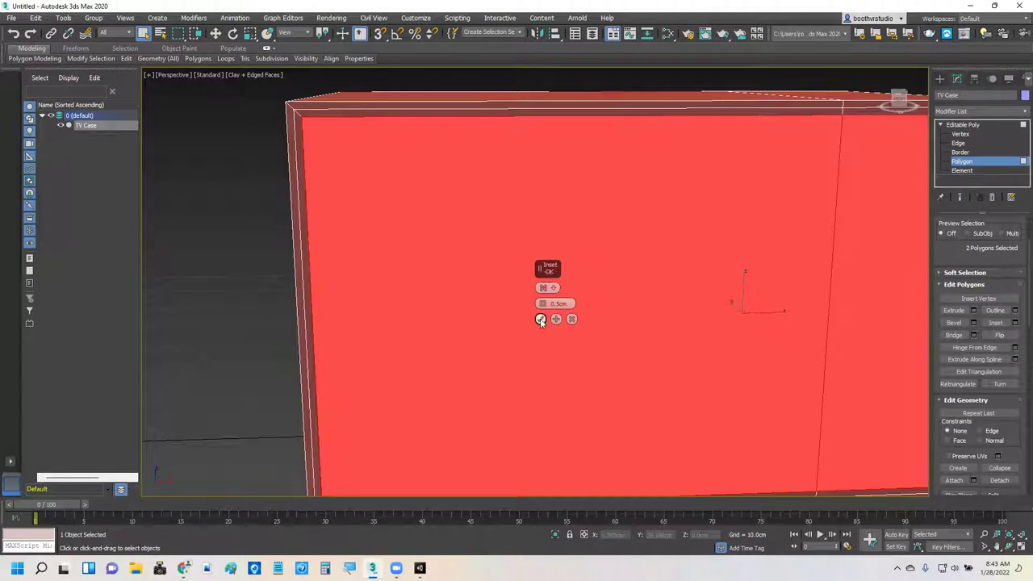
left_click(541, 320)
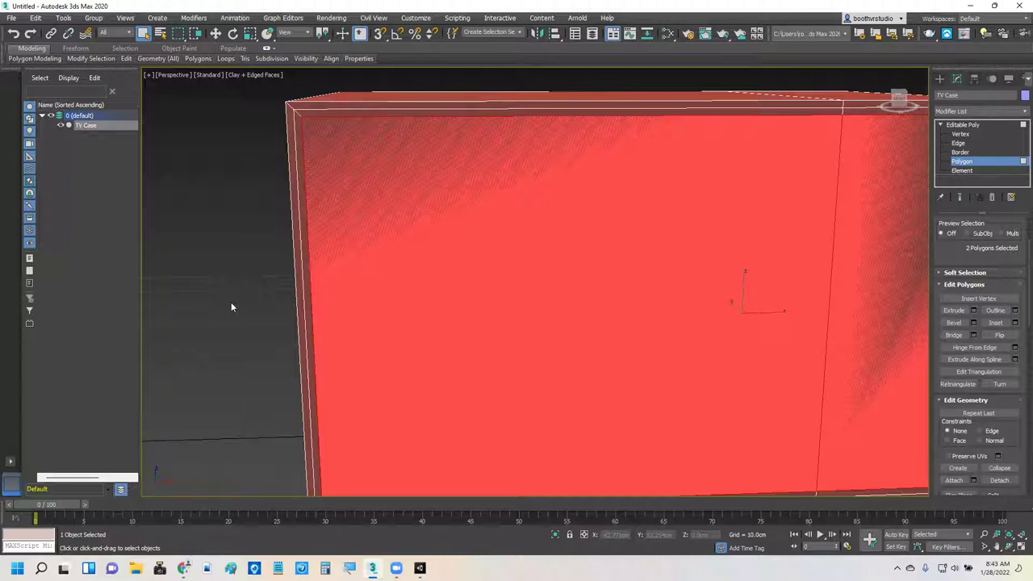
mouse_move(171, 570)
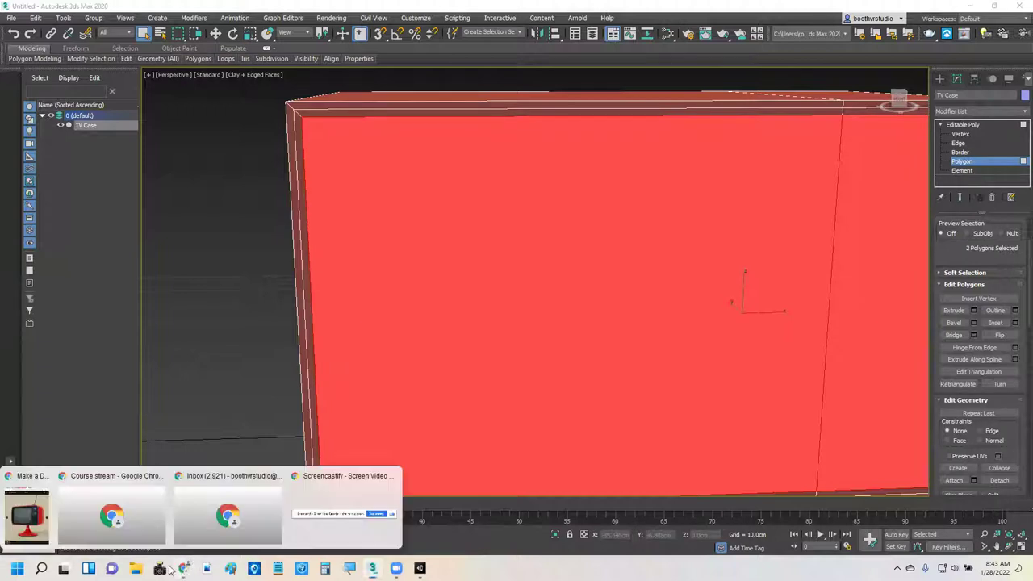
left_click(112, 510)
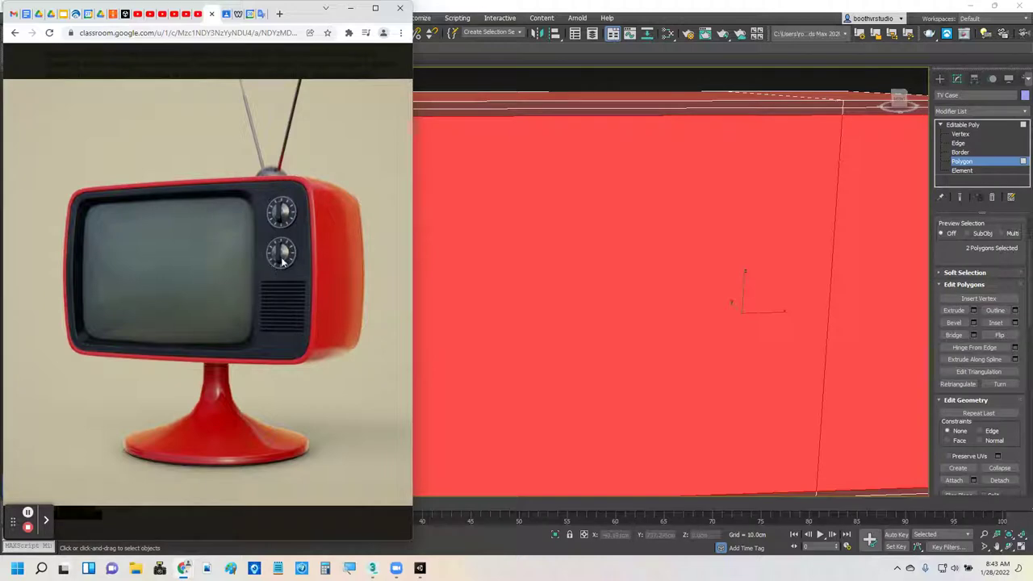
Back in 3ds Max, zoom out to frame the TV box and select its front face
left_click(634, 78)
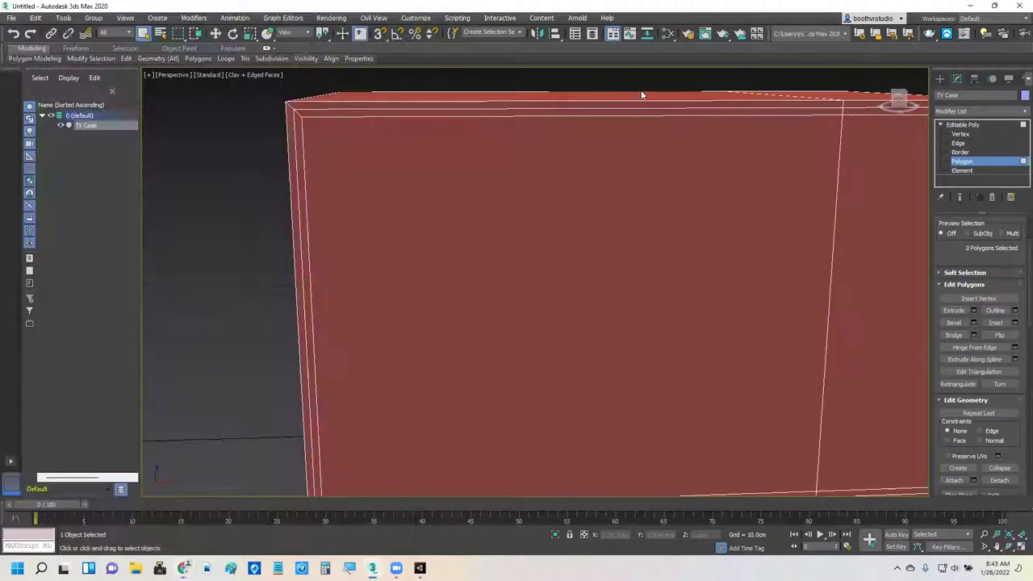
scroll(851, 239, "down", 5)
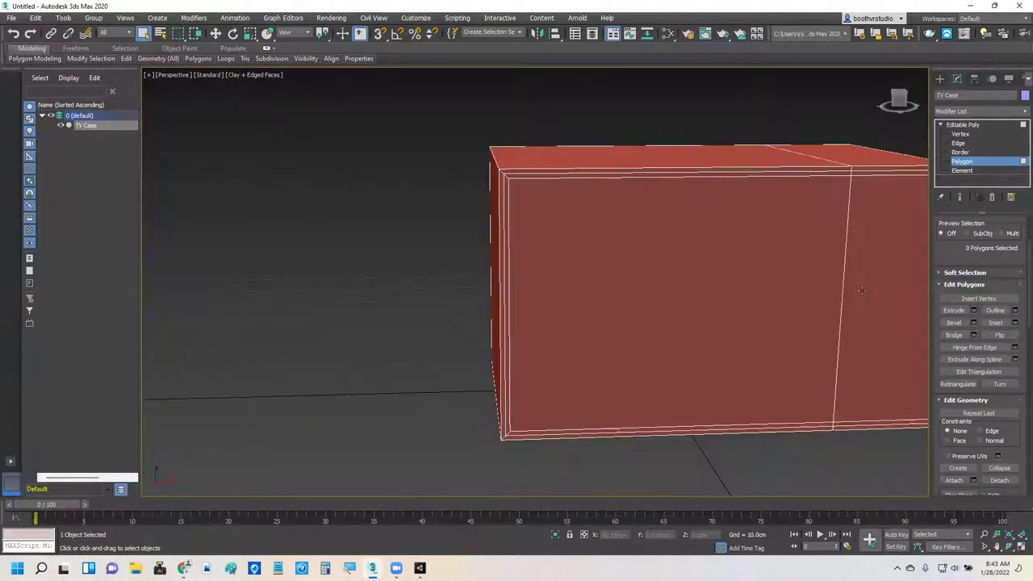
scroll(863, 289, "down", 2)
middle_click_drag(808, 282, 685, 259)
left_click(692, 246)
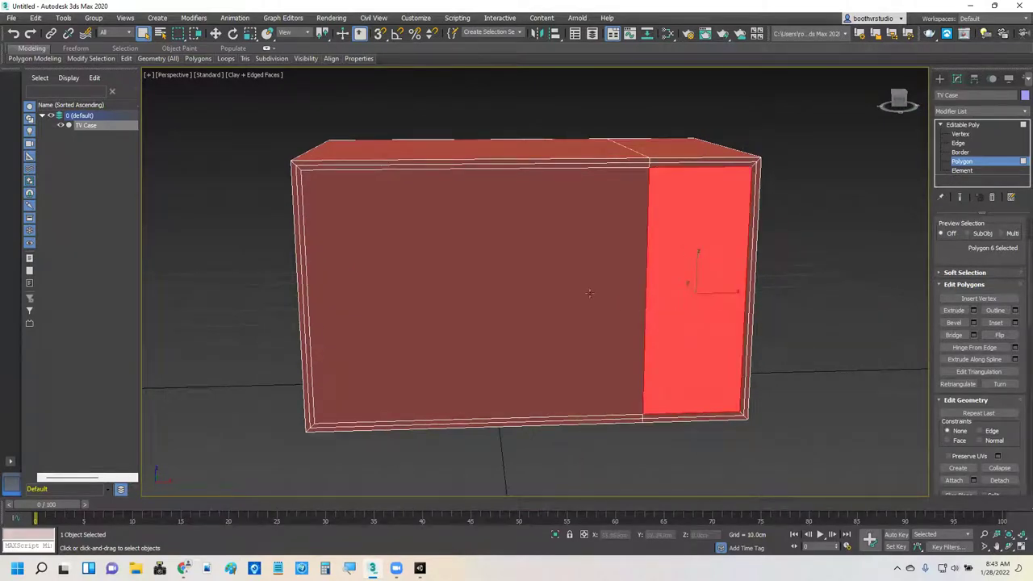
left_click(557, 302)
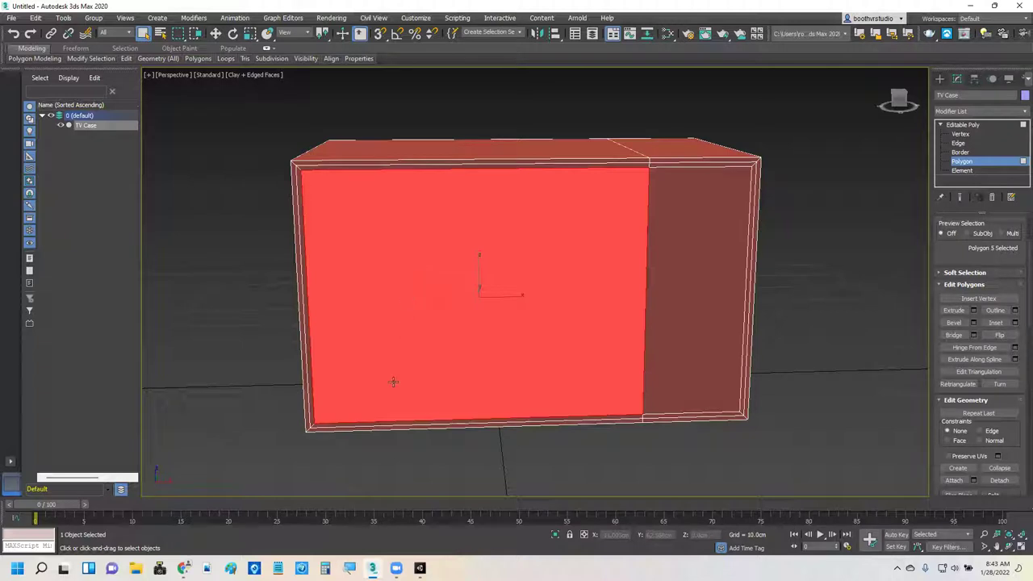
Zoom into the reference photo's top-left bezel corner, then reselect the box's front face
mouse_move(373, 571)
mouse_move(184, 568)
left_click(257, 519)
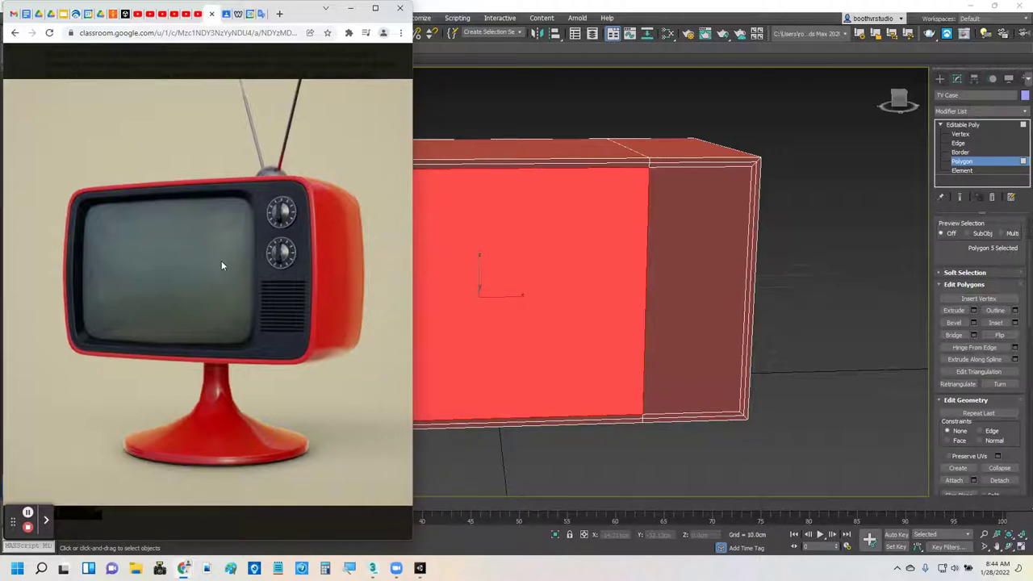
mouse_move(392, 250)
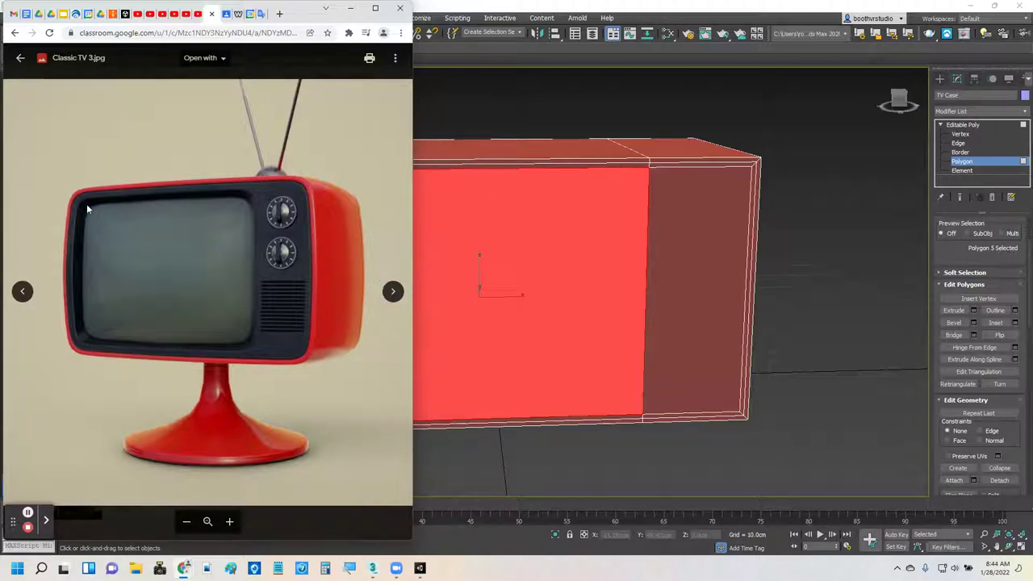
scroll(76, 202, "up", 4)
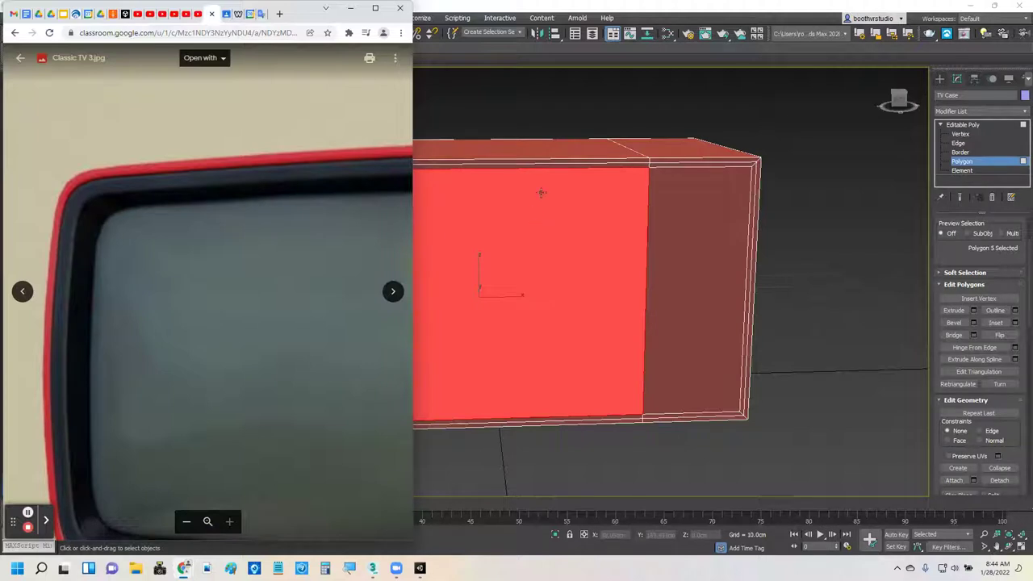
left_click(558, 106)
left_click(523, 224)
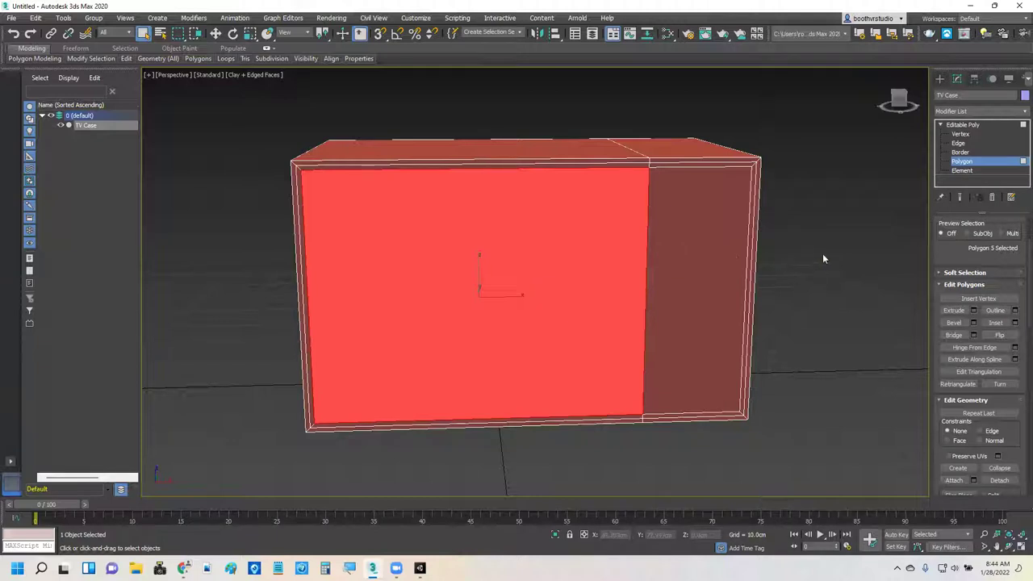
Set the front-face Inset Amount to 0.8cm in the Inset caddy
left_click(1014, 323)
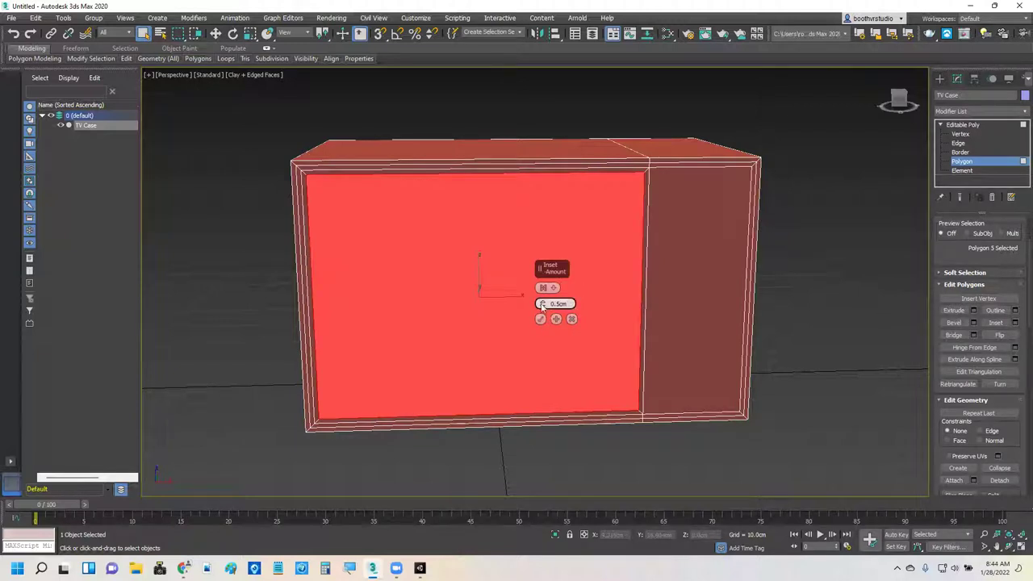
left_click_drag(542, 305, 541, 303)
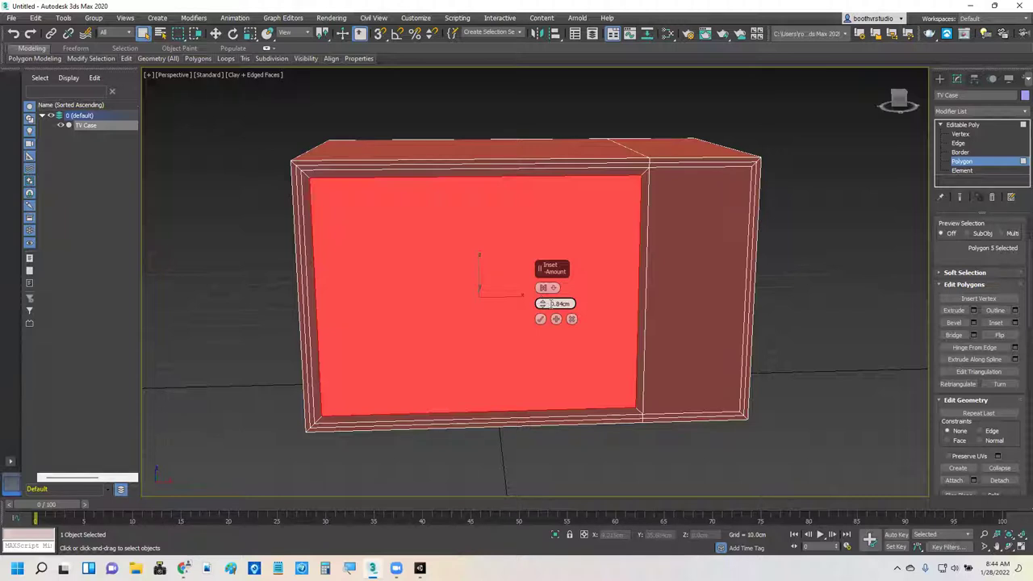
double_click(557, 304)
type("8")
key("Return")
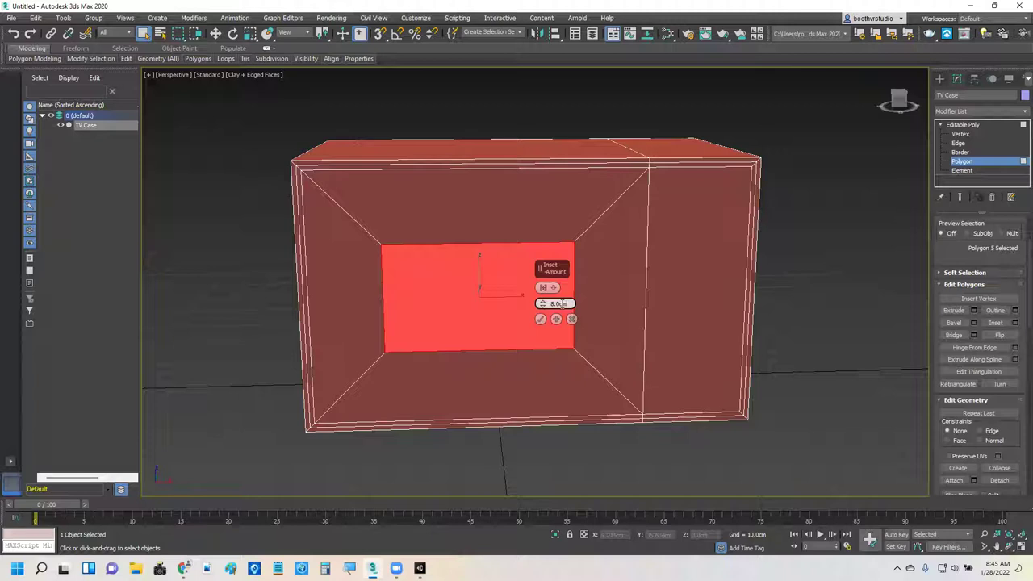
double_click(558, 304)
type("0.8")
key("Return")
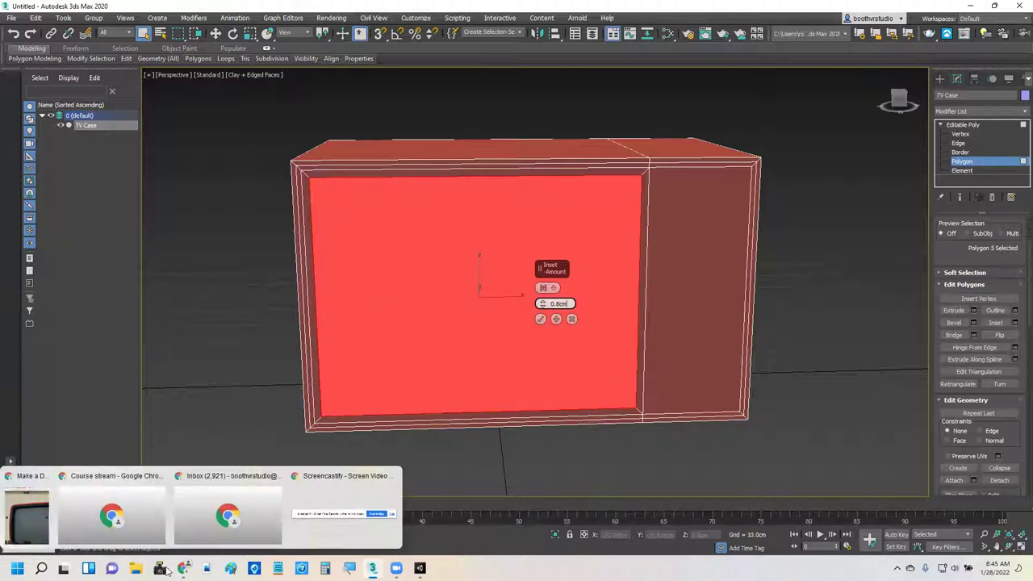
Commit the 0.8cm inset and compare the new border against the reference photo
mouse_move(184, 569)
left_click(32, 517)
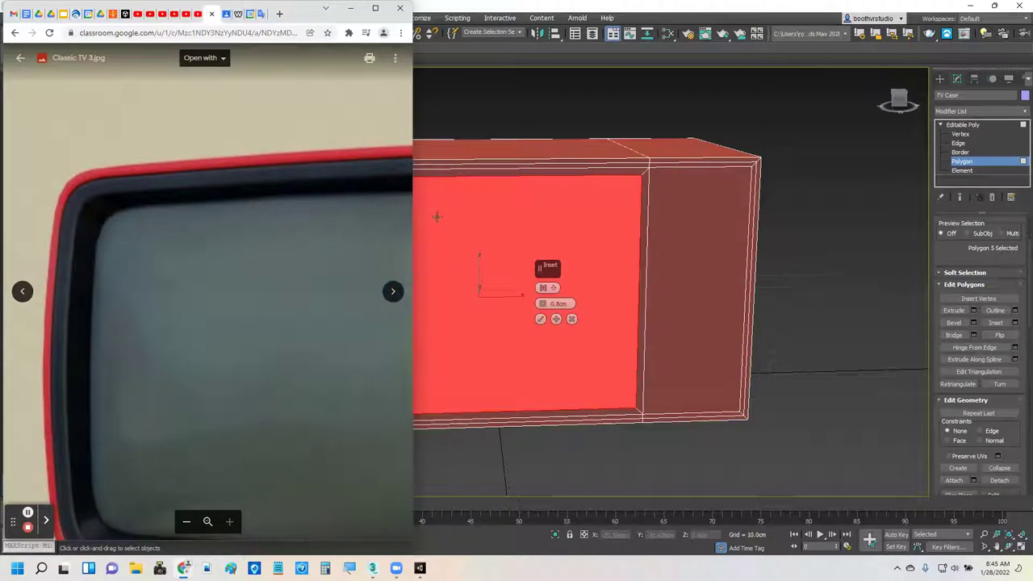
left_click(541, 319)
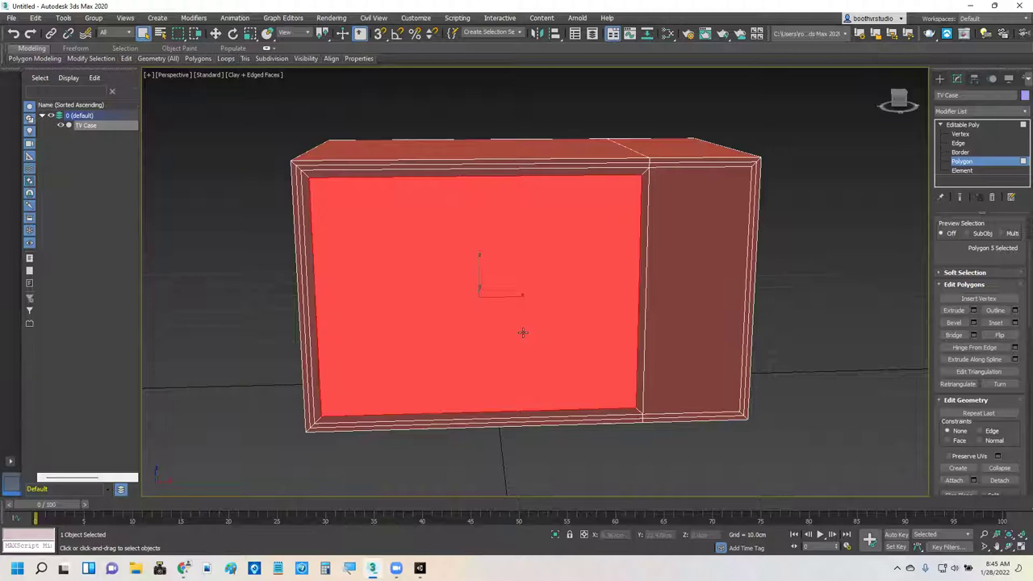
middle_click_drag(472, 343, 458, 327, "alt")
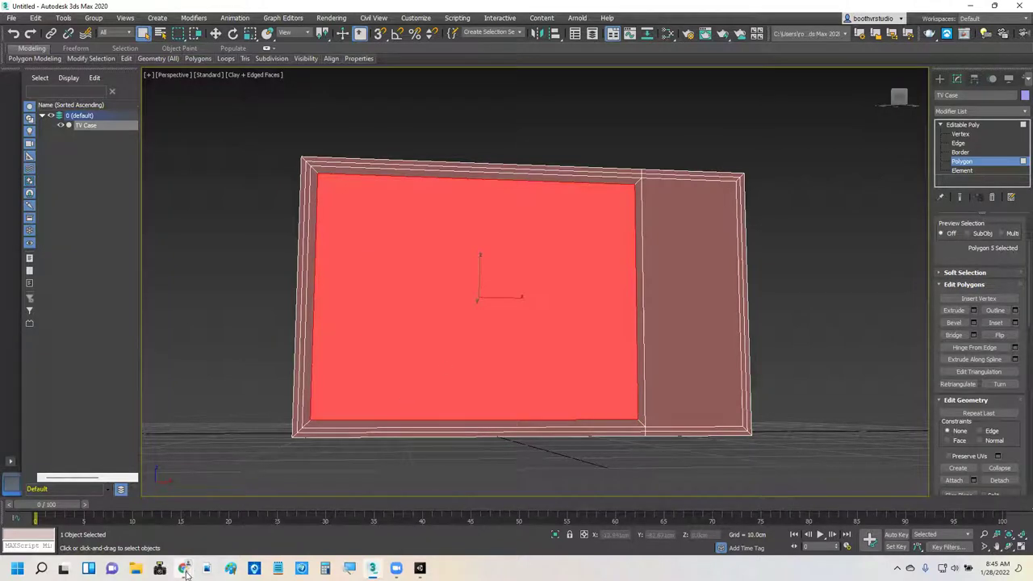
mouse_move(184, 568)
left_click(24, 516)
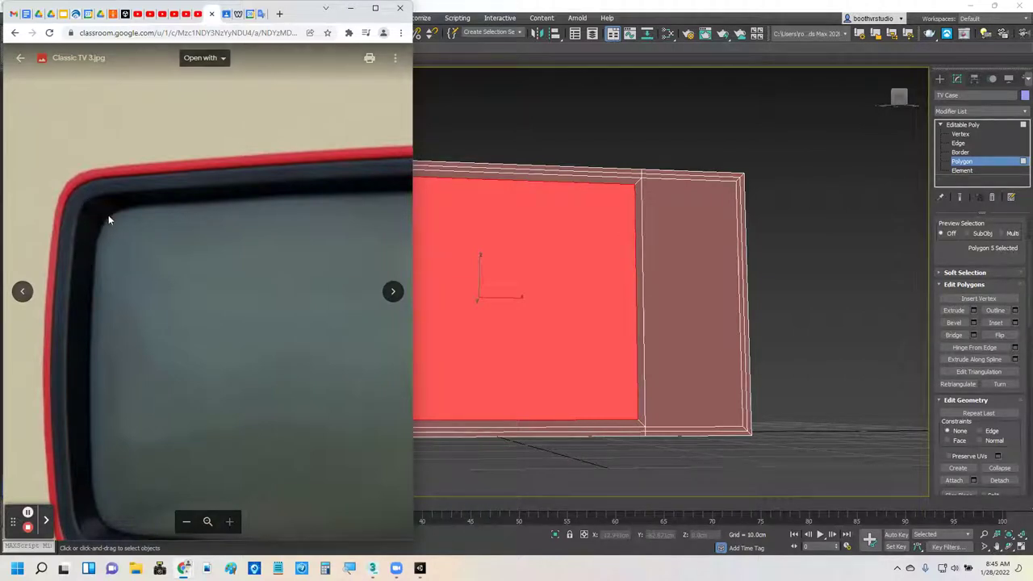
left_click(484, 93)
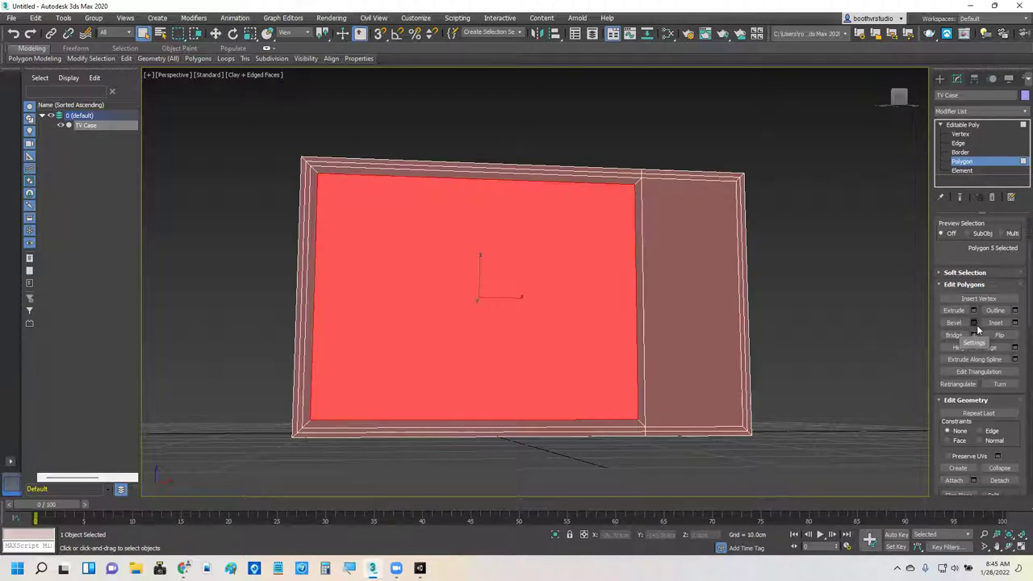
Set the front-face bevel to Height -1.474cm and Outline -1.247cm after resetting both
left_click(974, 323)
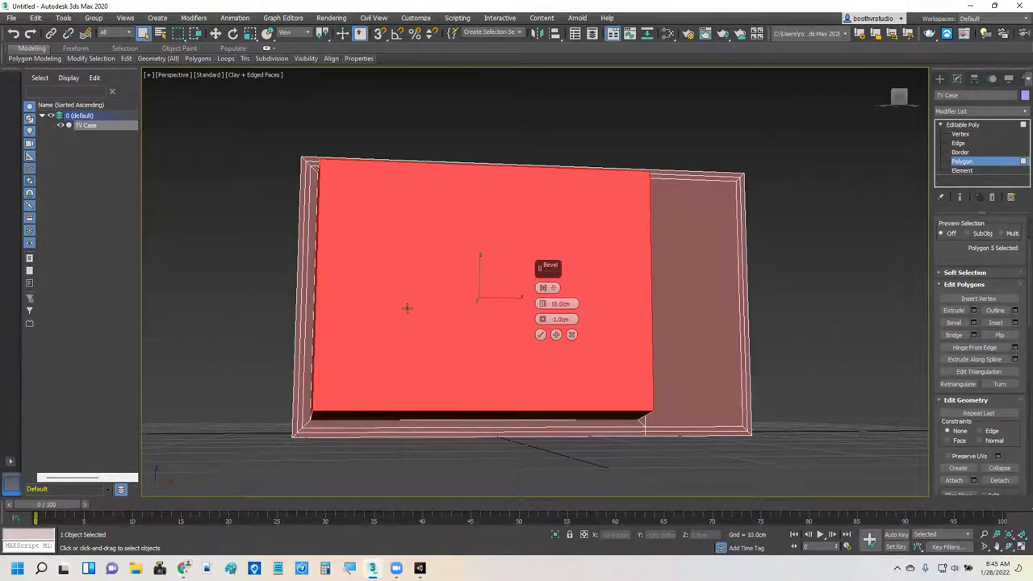
middle_click_drag(397, 302, 449, 326, "alt")
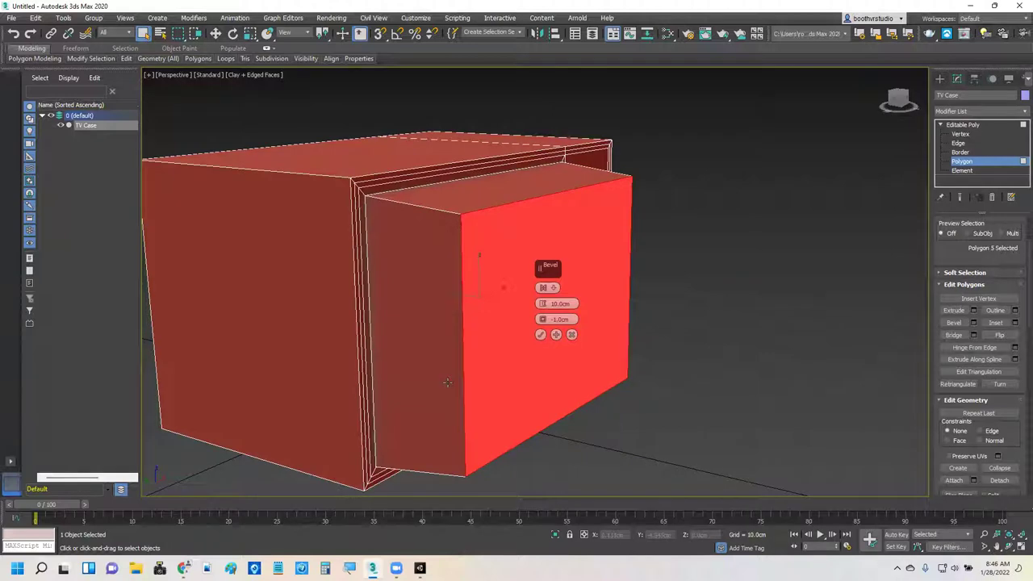
right_click(542, 305)
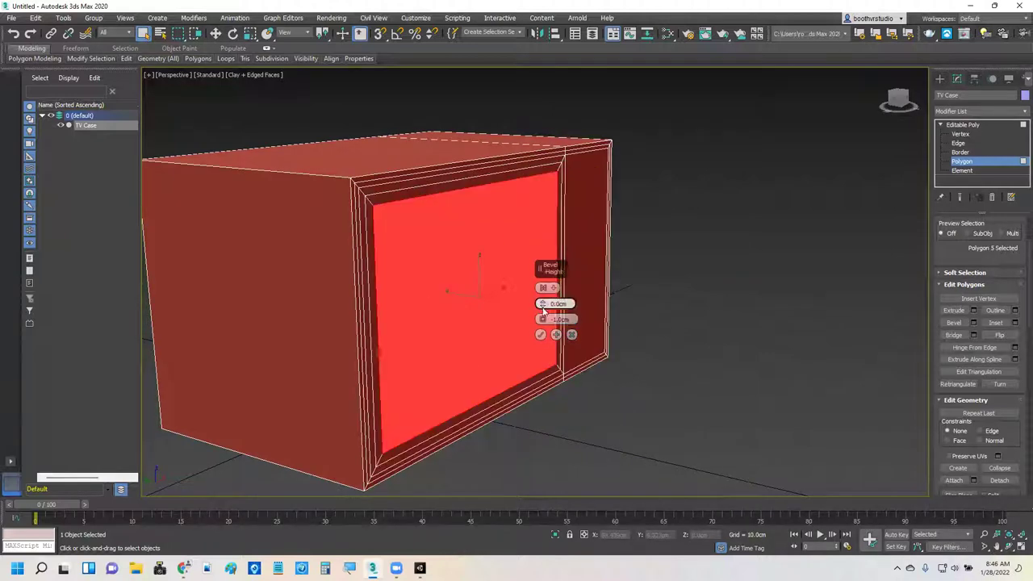
right_click(542, 320)
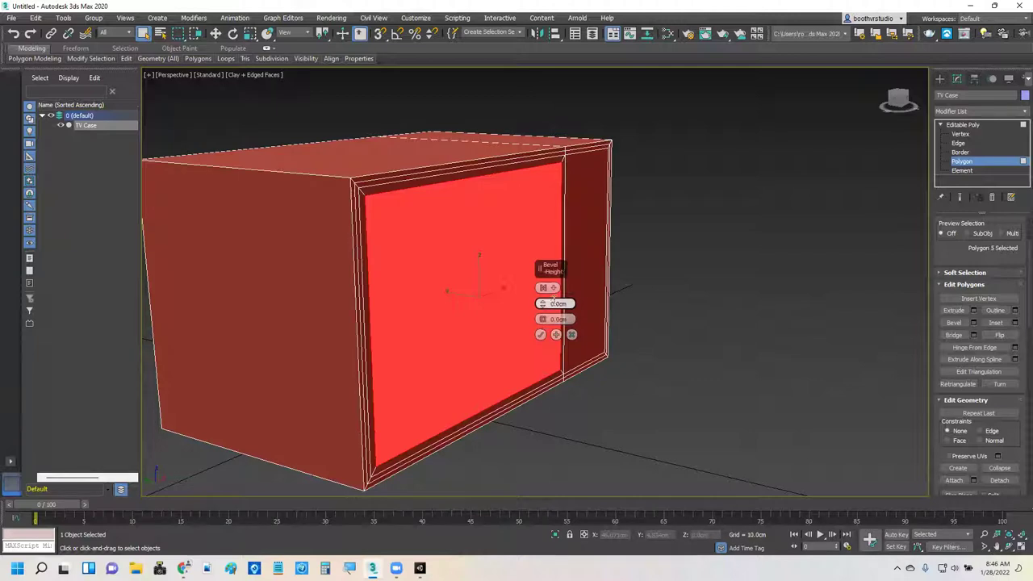
left_click_drag(543, 306, 542, 306)
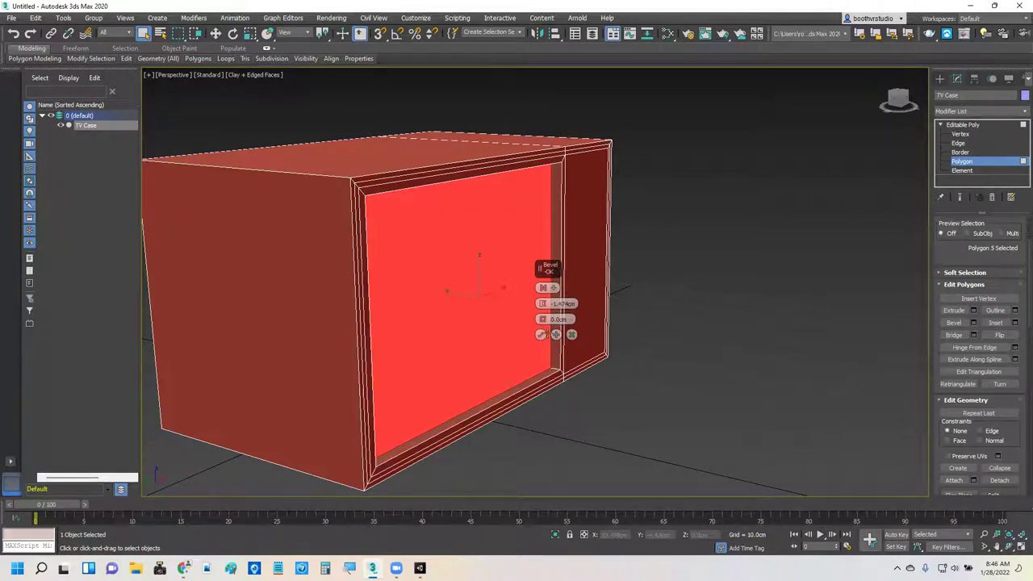
left_click_drag(541, 321, 543, 322)
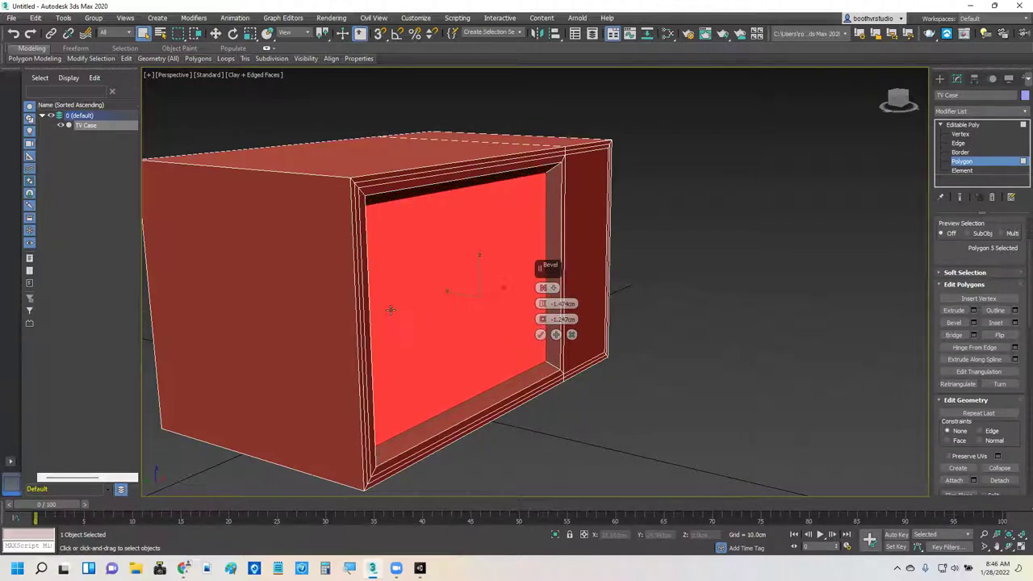
middle_click_drag(390, 310, 377, 293, "alt")
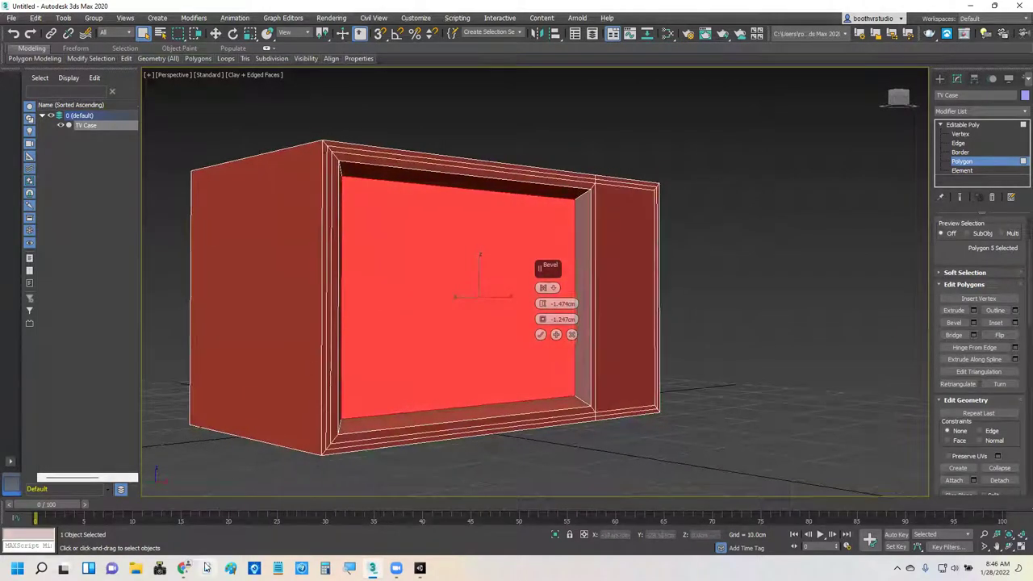
Compare the recess with the reference TV photo and commit the inward bevel
mouse_move(184, 568)
left_click(128, 516)
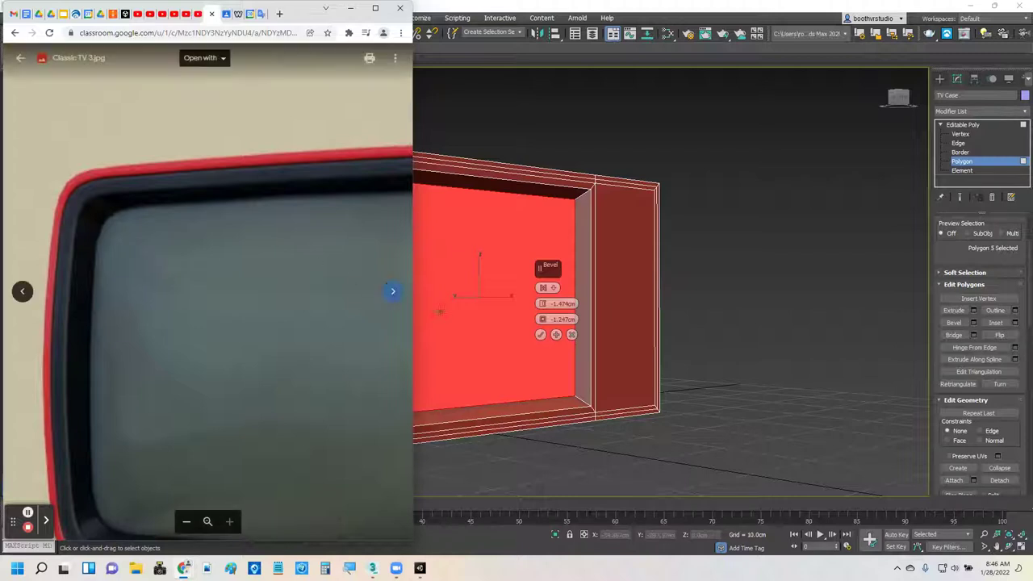
left_click(541, 335)
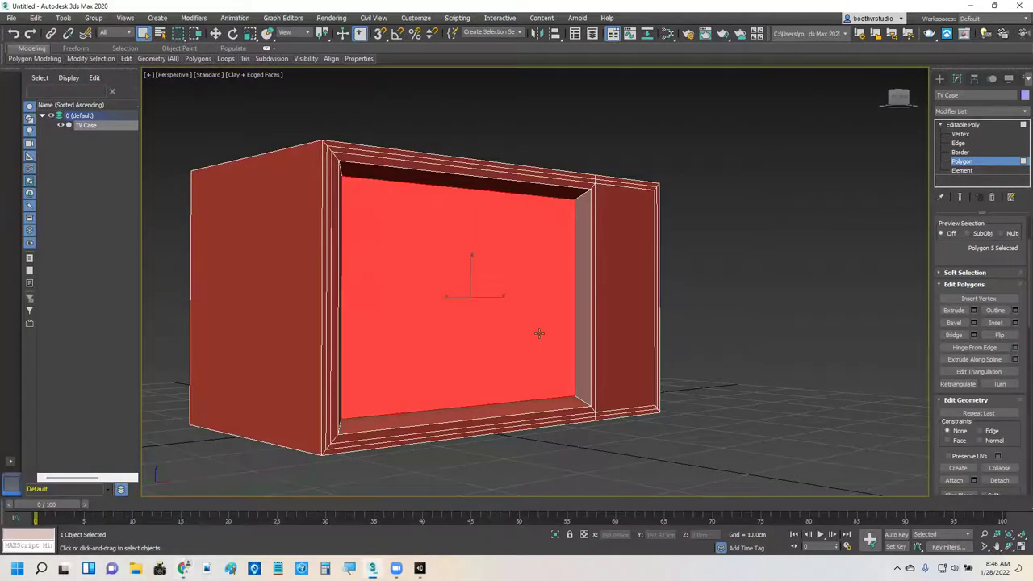
middle_click_drag(537, 331, 495, 337, "alt")
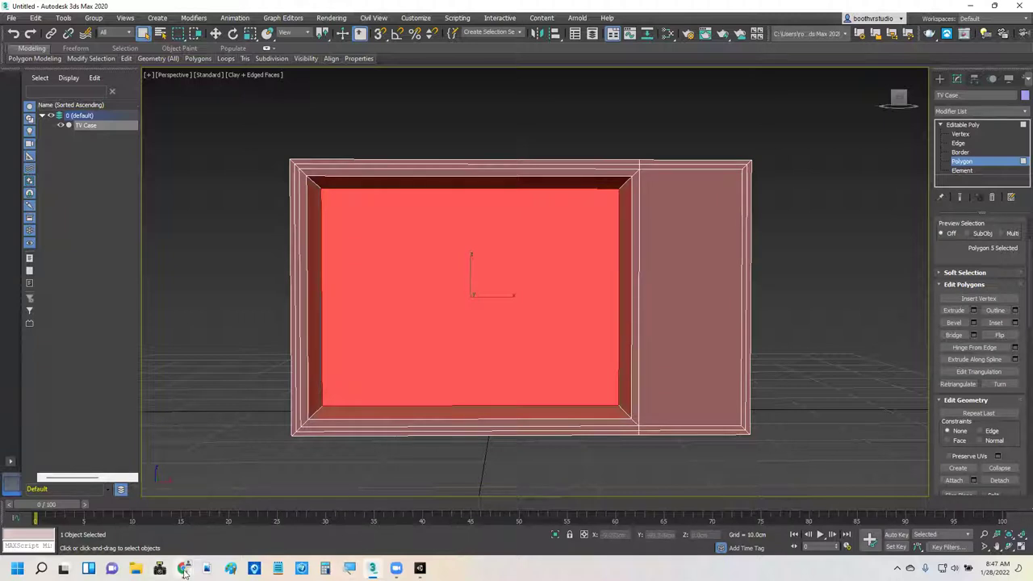
Glance at the Classic TV reference photo again, then bring the 3ds Max model back in front
mouse_move(167, 572)
left_click(34, 521)
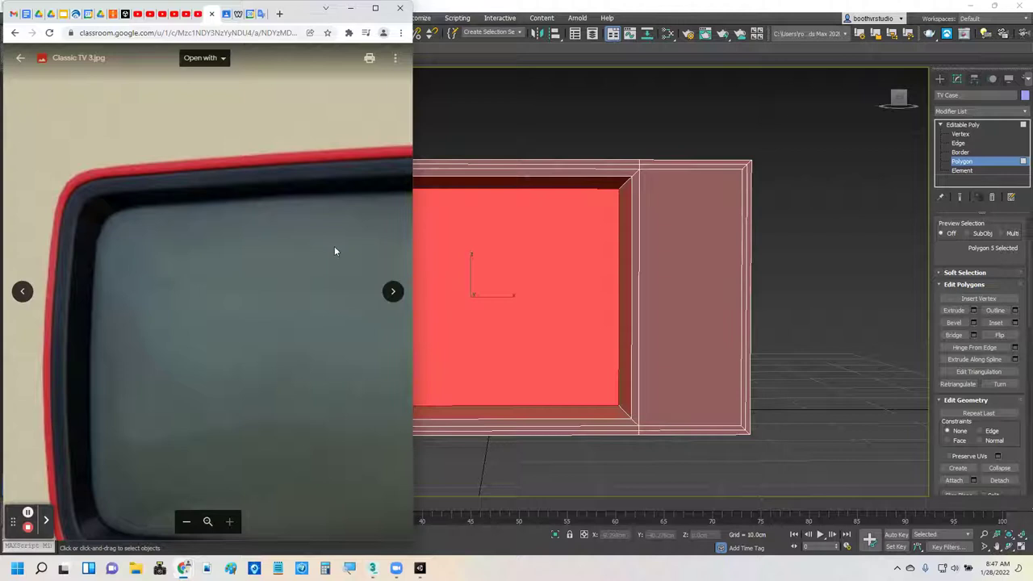
left_click(564, 210)
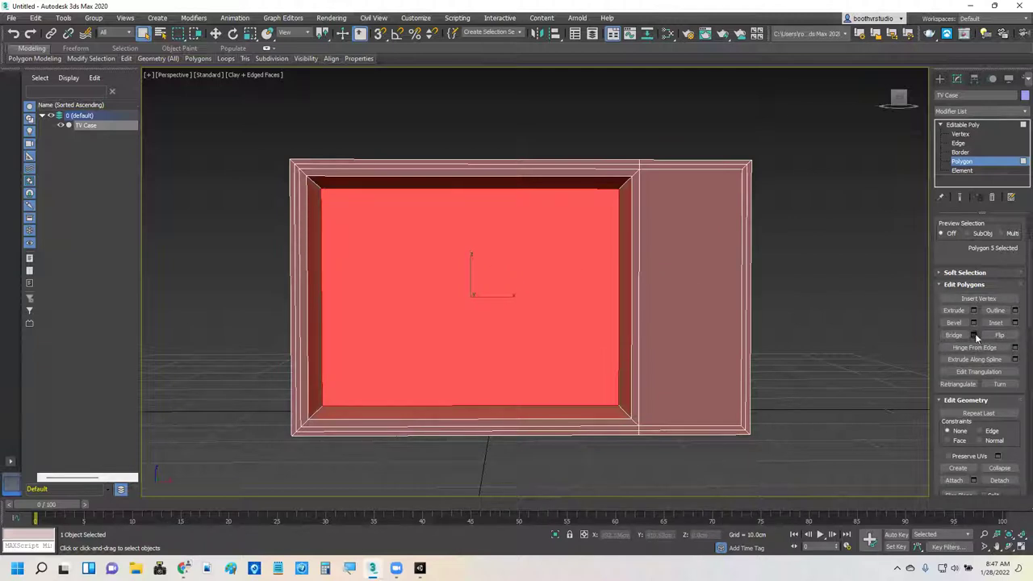
At Edge level, select the top, right, bottom and left inner recess edges and begin a chamfer
left_click(958, 143)
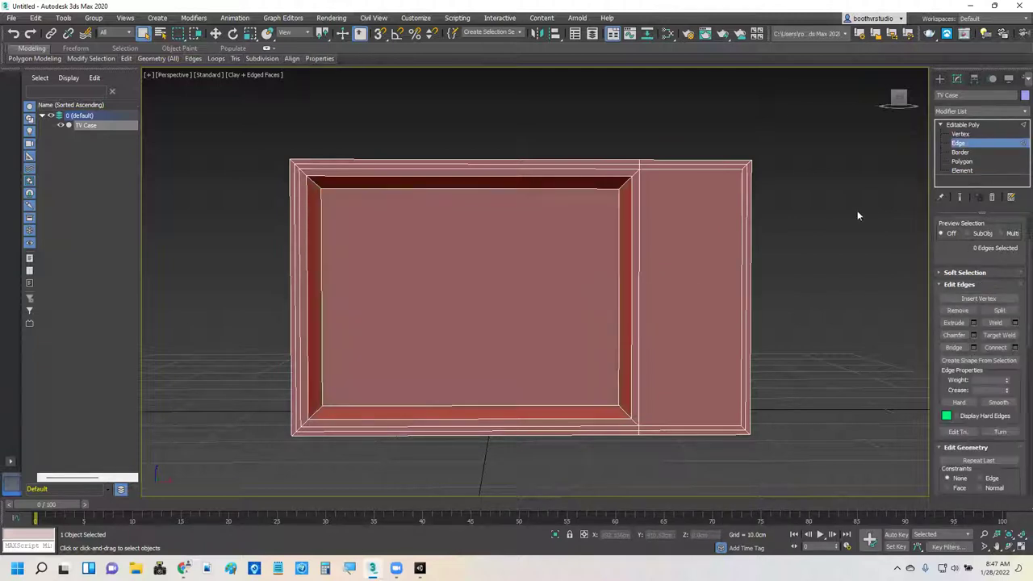
left_click(338, 188)
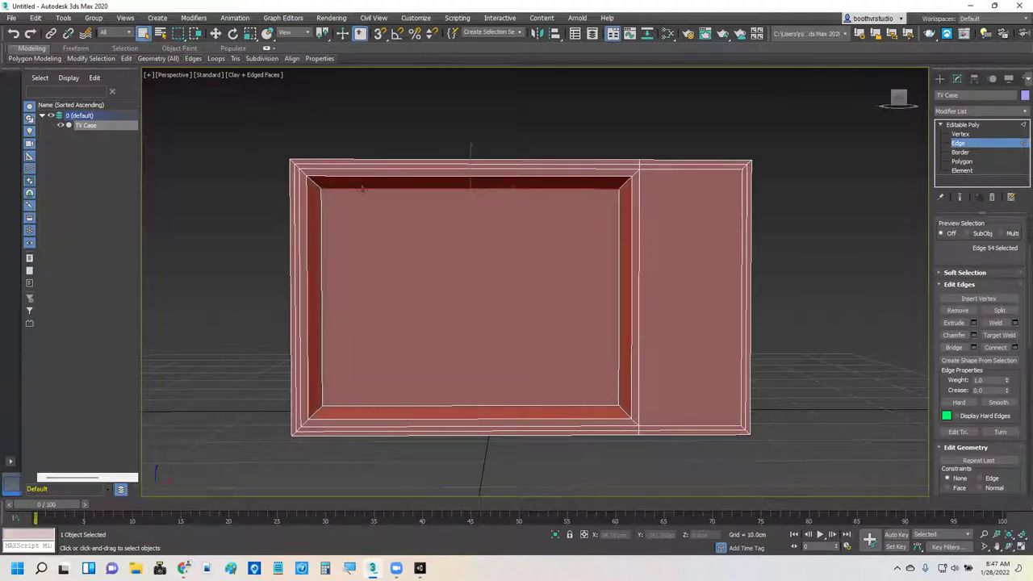
left_click(618, 250, "ctrl")
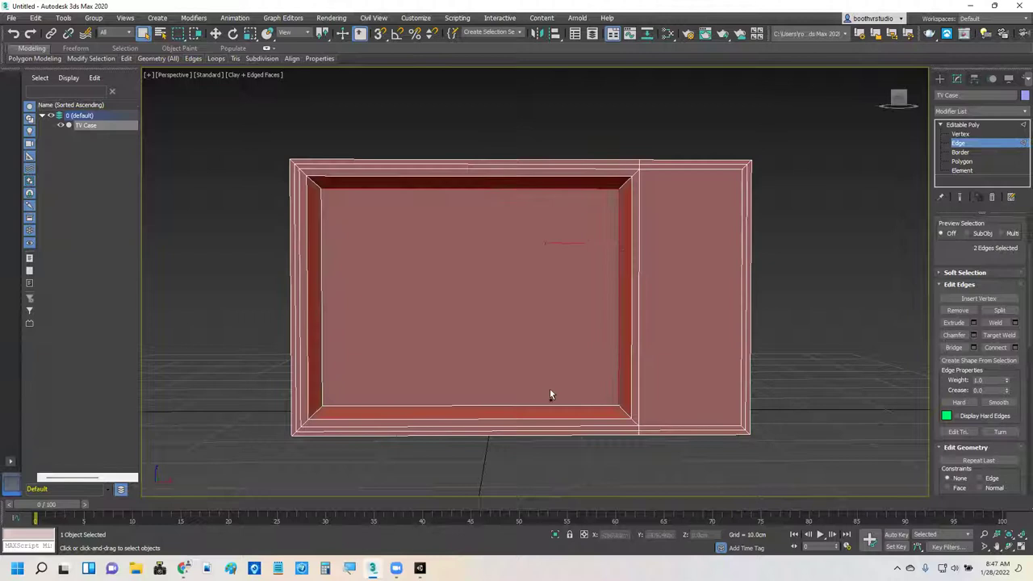
left_click(513, 408, "ctrl")
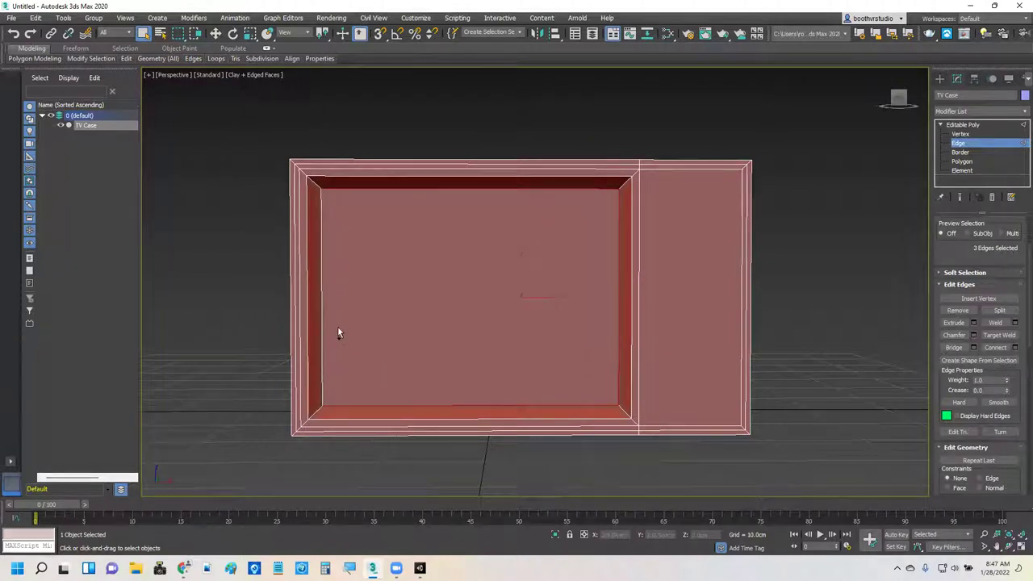
left_click(320, 311, "ctrl")
scroll(408, 306, "up", 3)
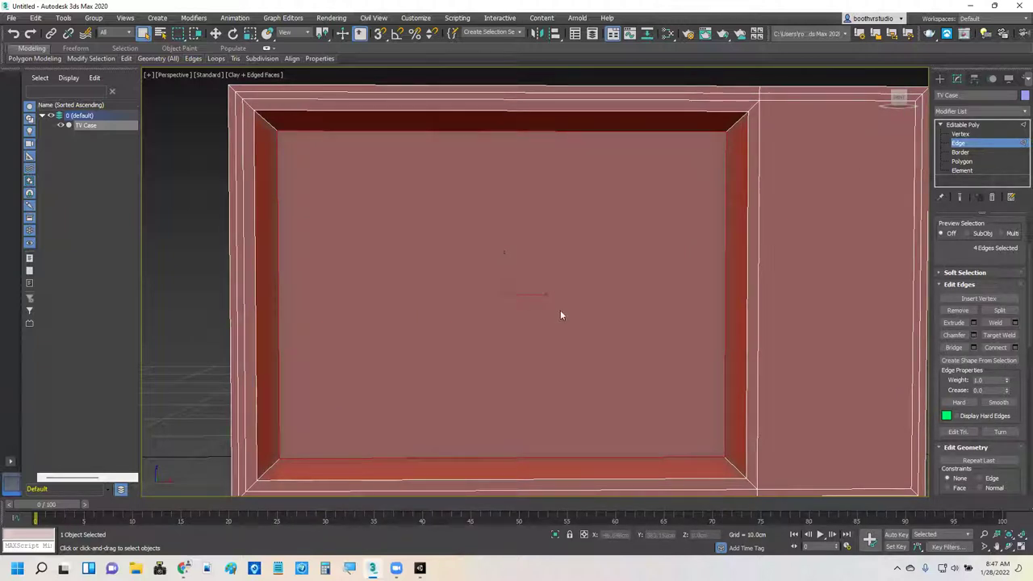
left_click(974, 335)
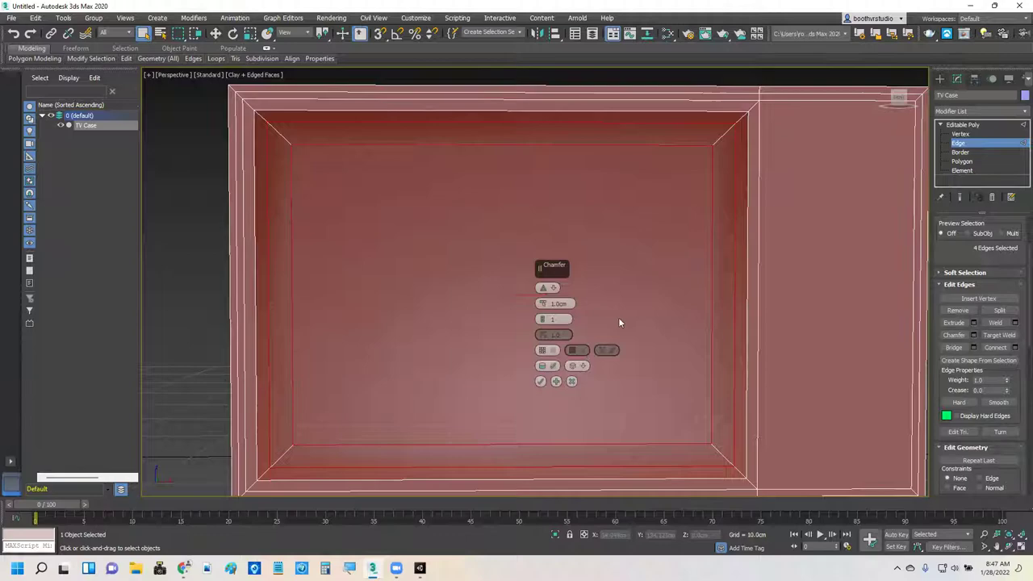
Preview recess chamfer widths up to about 9.7cm, then cancel the chamfer
middle_click_drag(587, 320, 613, 305, "alt")
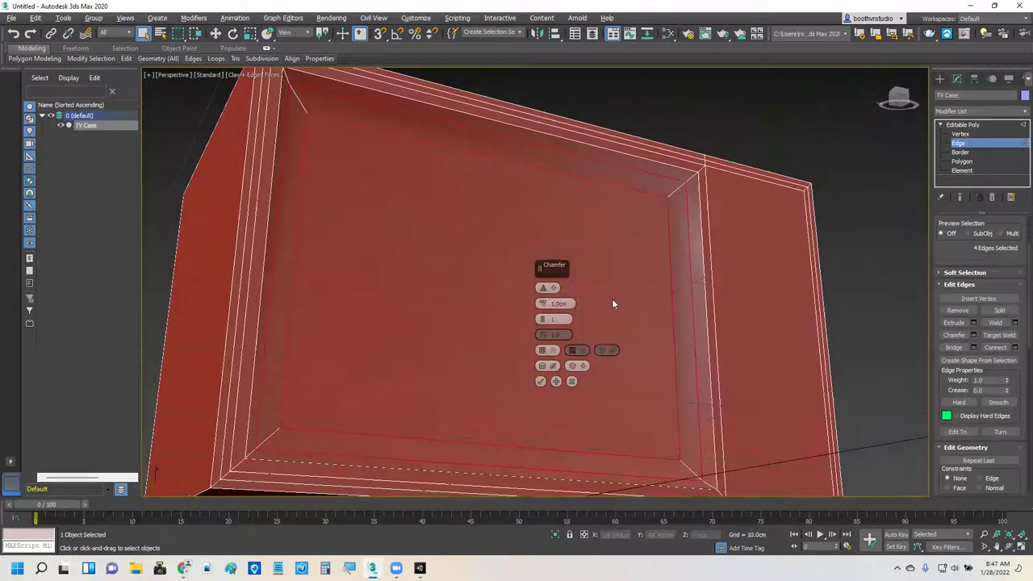
left_click_drag(544, 305, 549, 266)
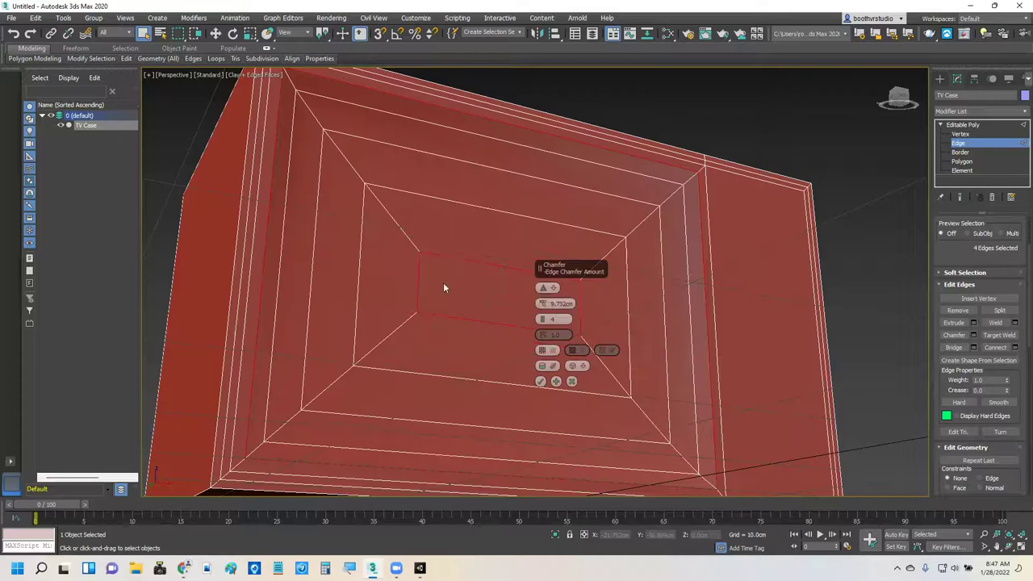
middle_click_drag(438, 286, 488, 327, "alt")
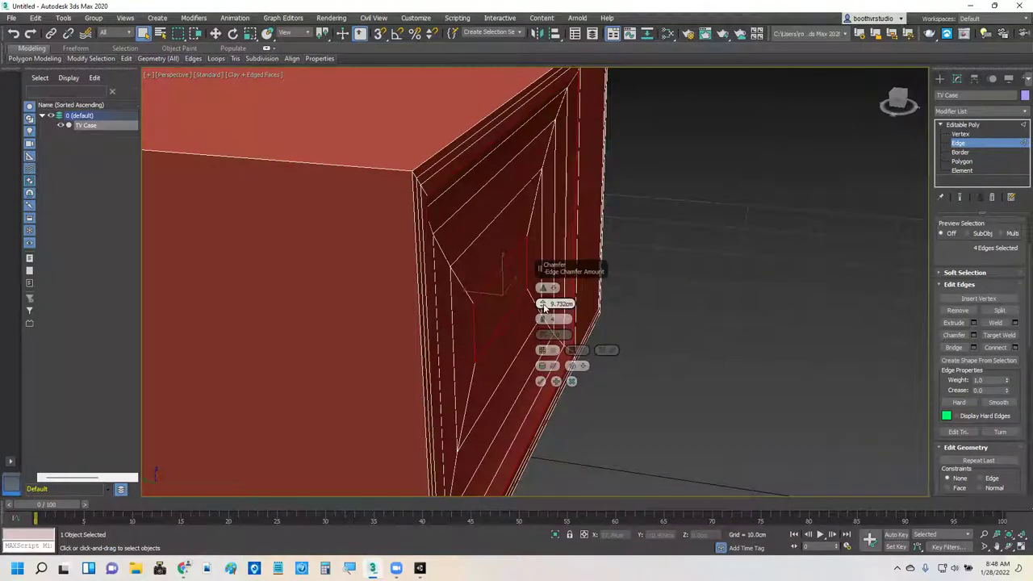
mouse_move(543, 307)
left_mouse_down()
mouse_move(559, 373)
mouse_move(542, 321)
left_mouse_up()
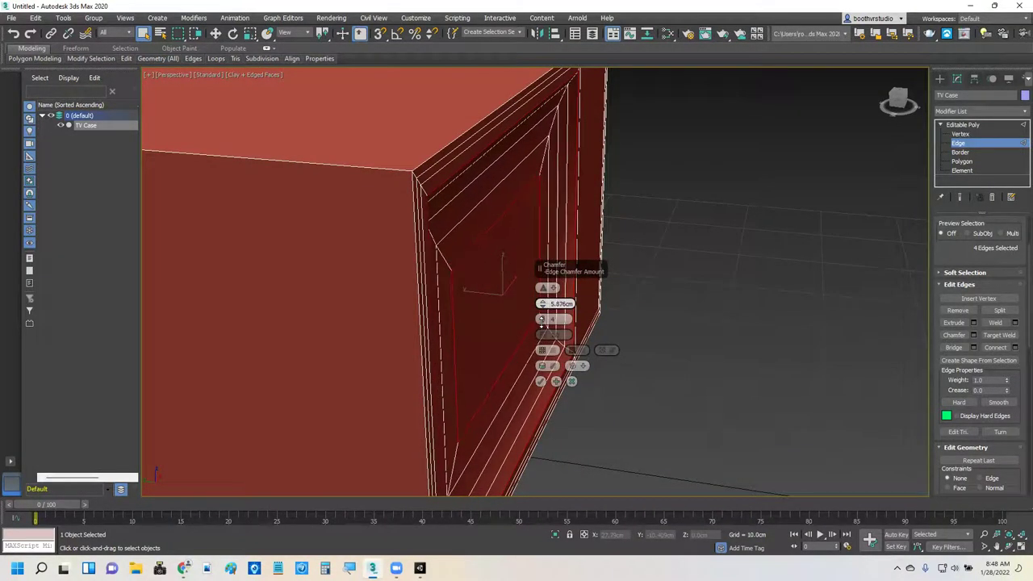
middle_click_drag(605, 334, 540, 320, "alt")
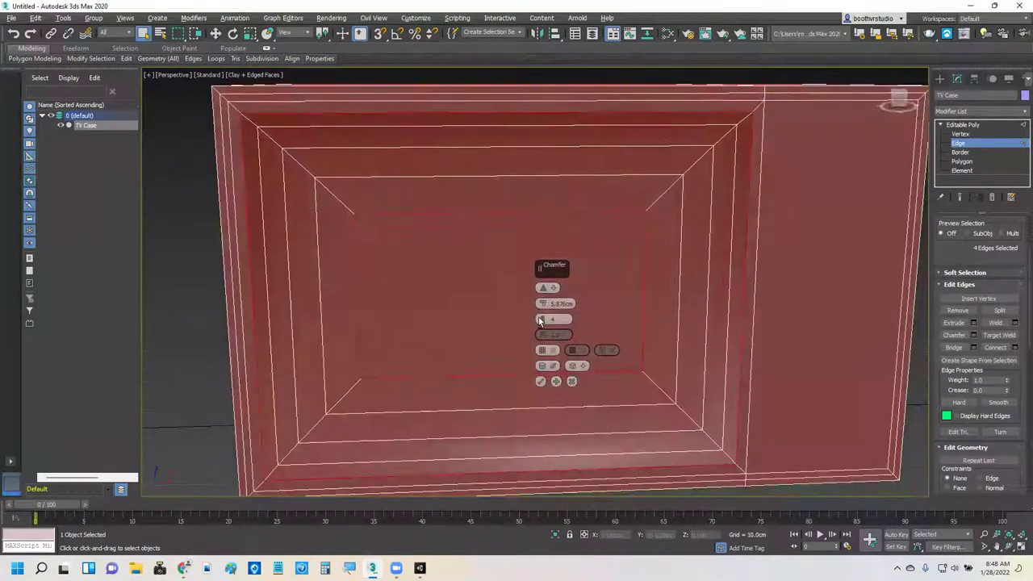
left_click(573, 382)
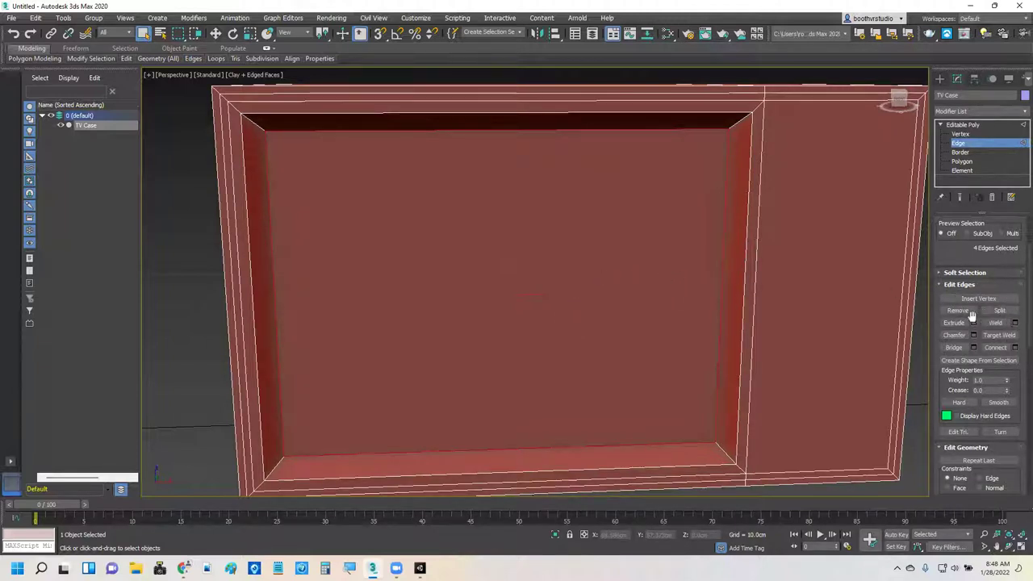
Clear the edge selection and select the inner screen face at Polygon level
left_click(557, 268)
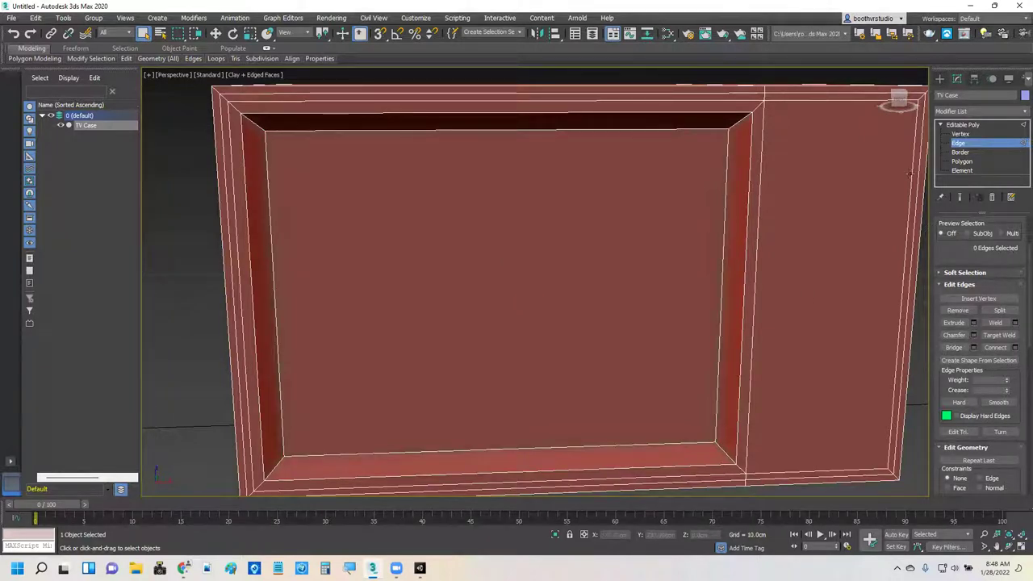
key("4")
left_click(640, 239)
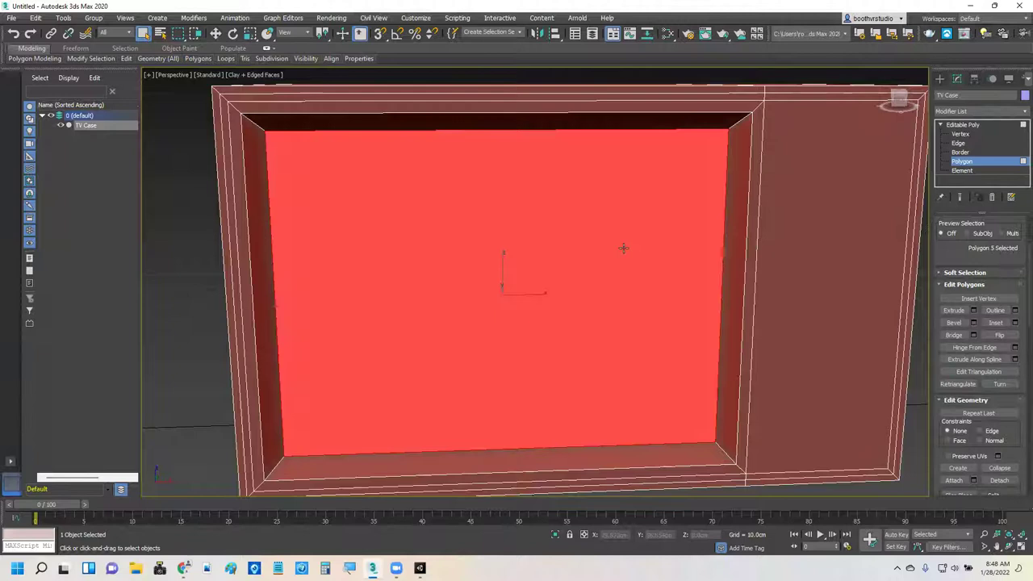
Preview an outward screen-face bevel of 0.681cm height and -1.247cm outline
left_click(975, 323)
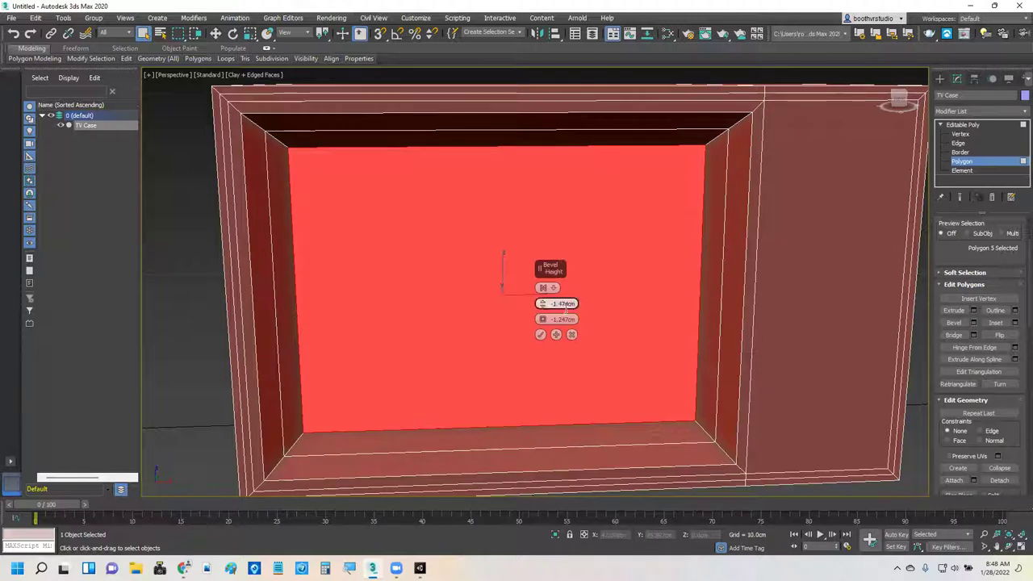
left_click_drag(542, 303, 548, 288)
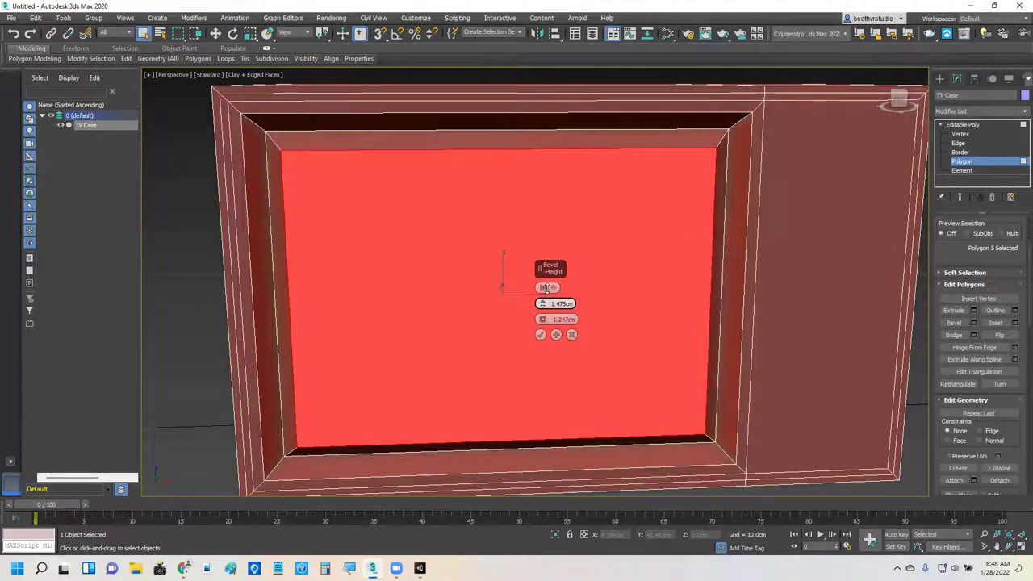
middle_click_drag(460, 321, 525, 314, "alt")
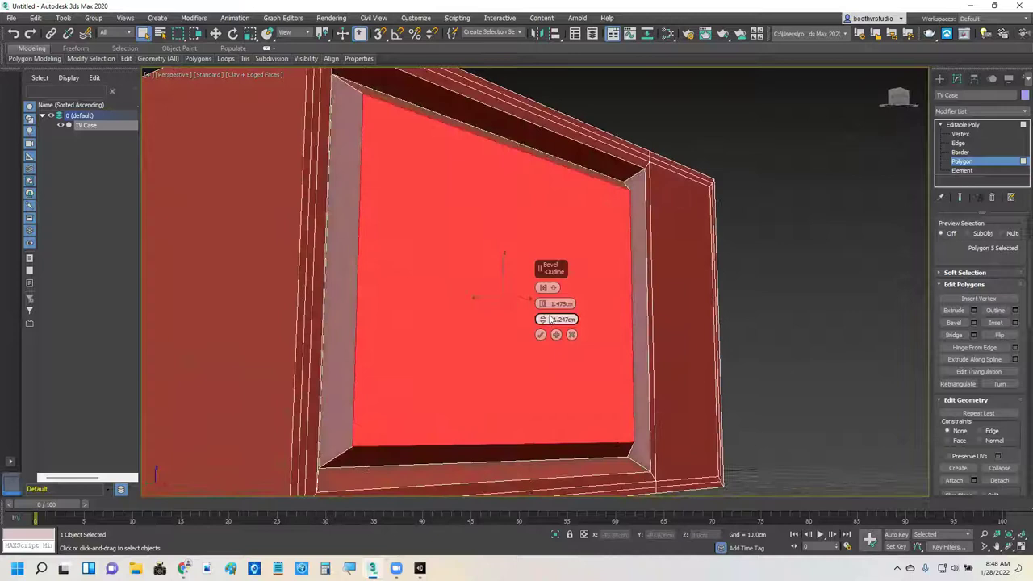
left_click_drag(542, 307, 543, 311)
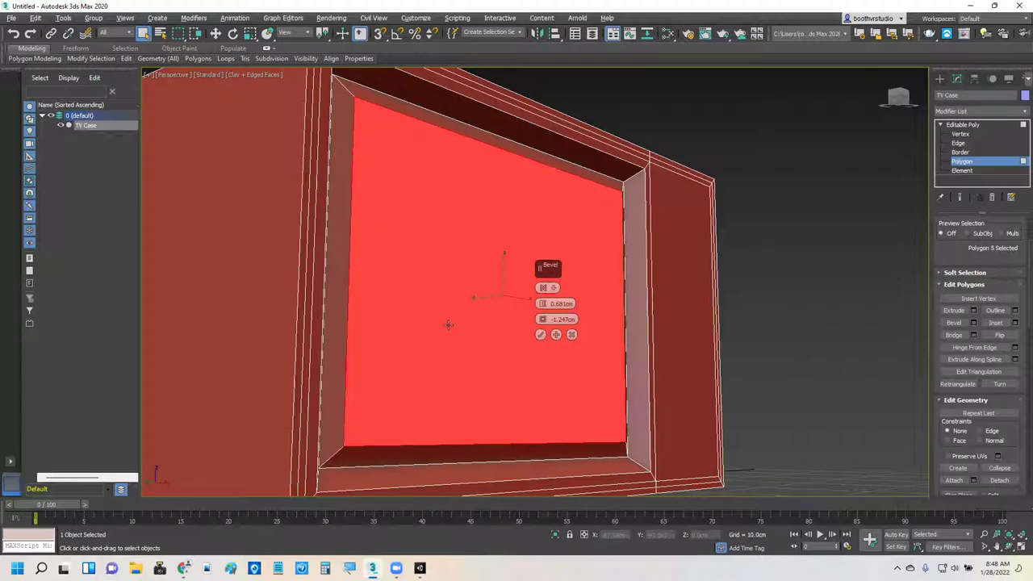
mouse_move(449, 324)
middle_mouse_down("alt")
mouse_move(489, 318)
mouse_move(449, 318)
middle_mouse_up("alt")
mouse_move(183, 568)
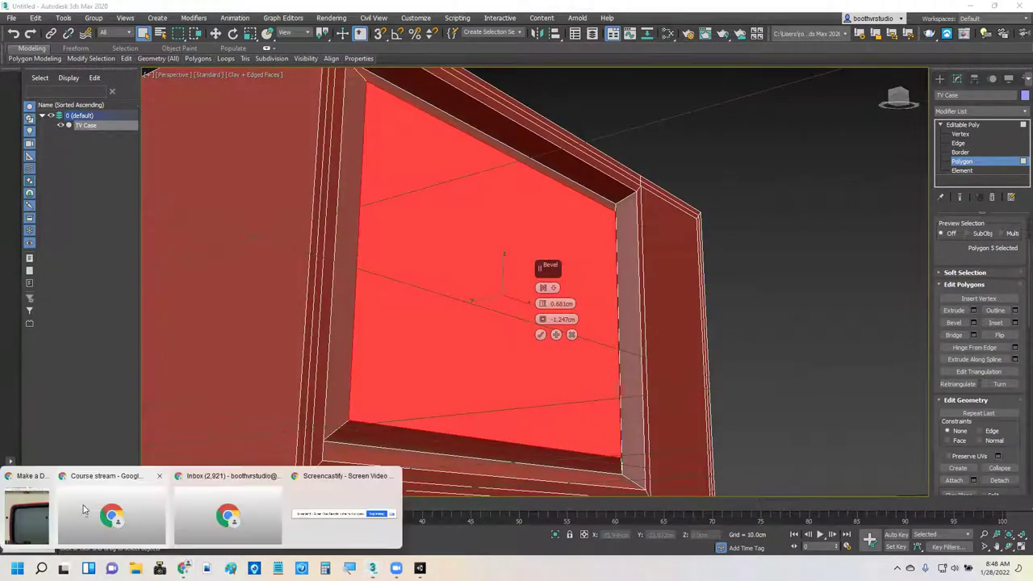
left_click(84, 509)
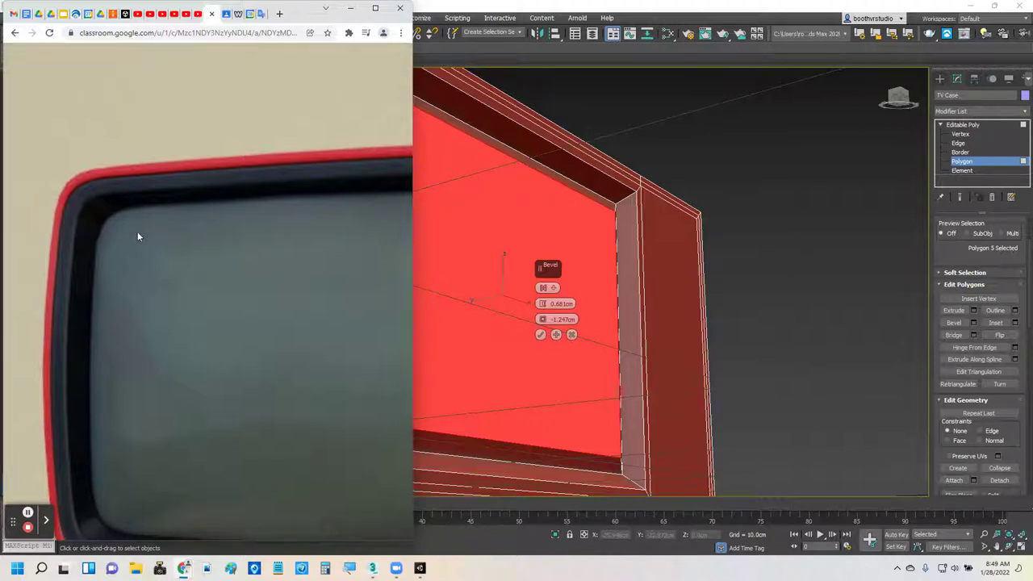
mouse_move(102, 208)
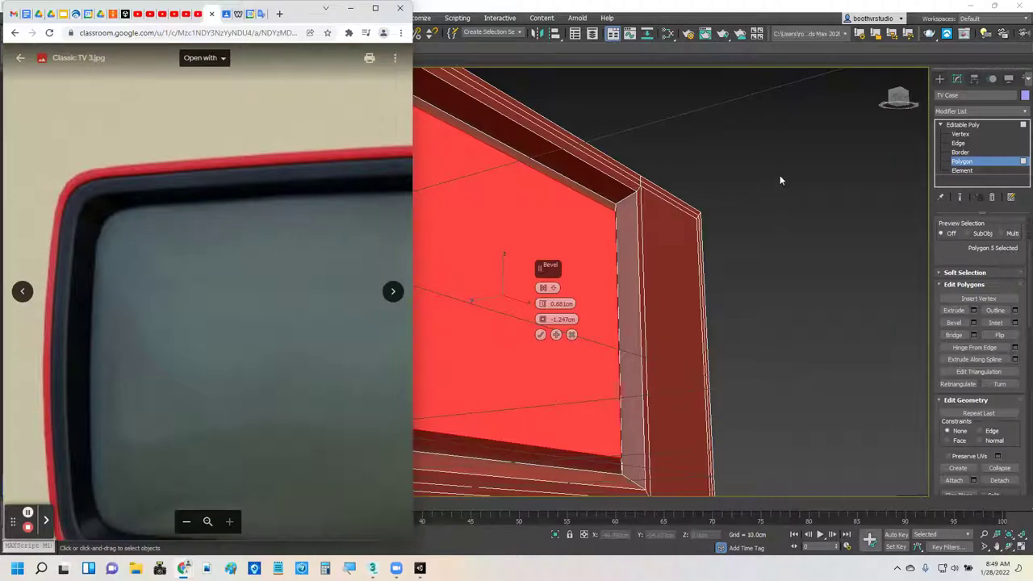
left_click(631, 99)
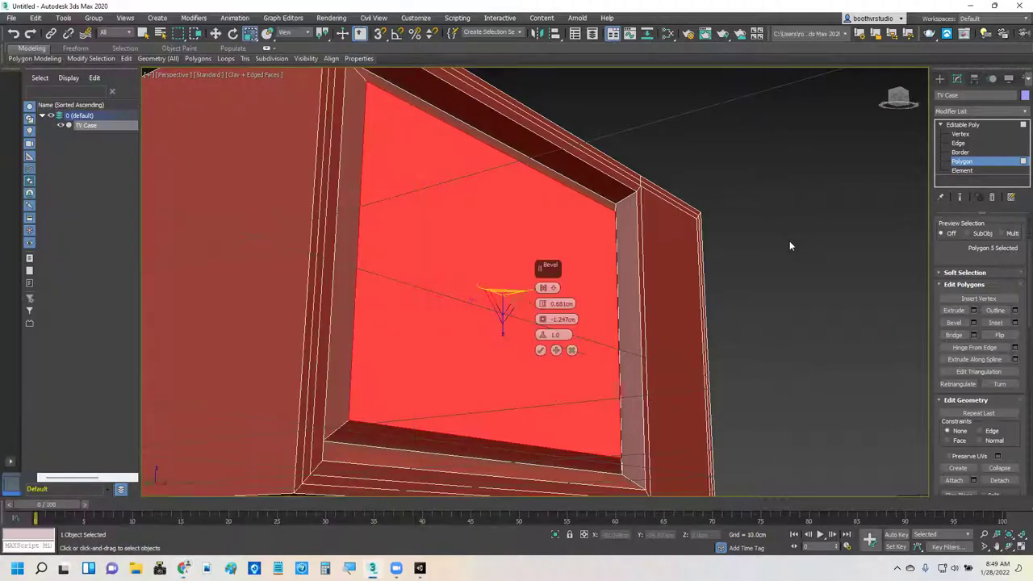
Commit the red screen-face bevel at 0.511cm height and -1.814cm outline, then enter Edge level
middle_click_drag(726, 268, 729, 275, "alt")
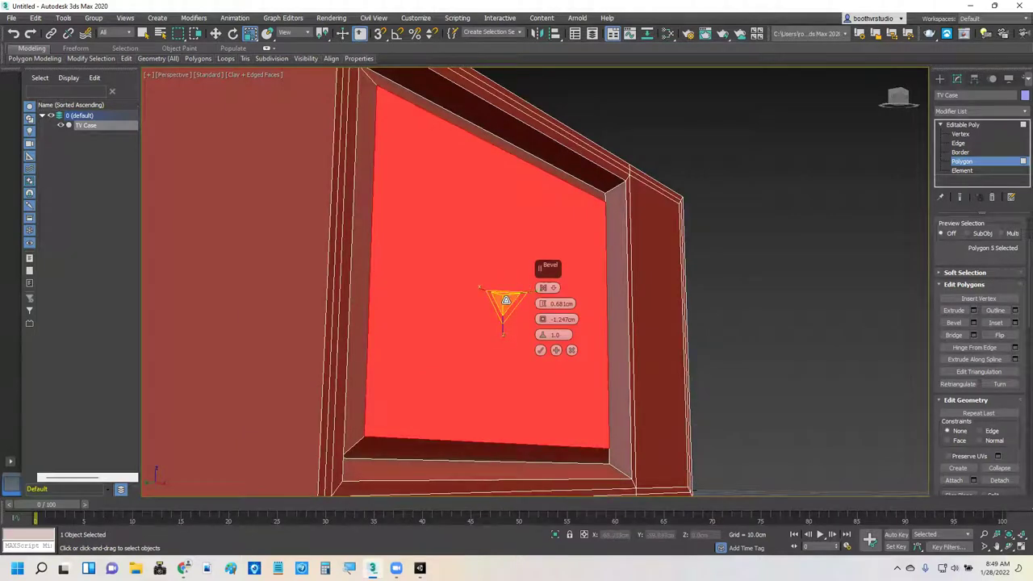
left_click_drag(507, 300, 505, 299)
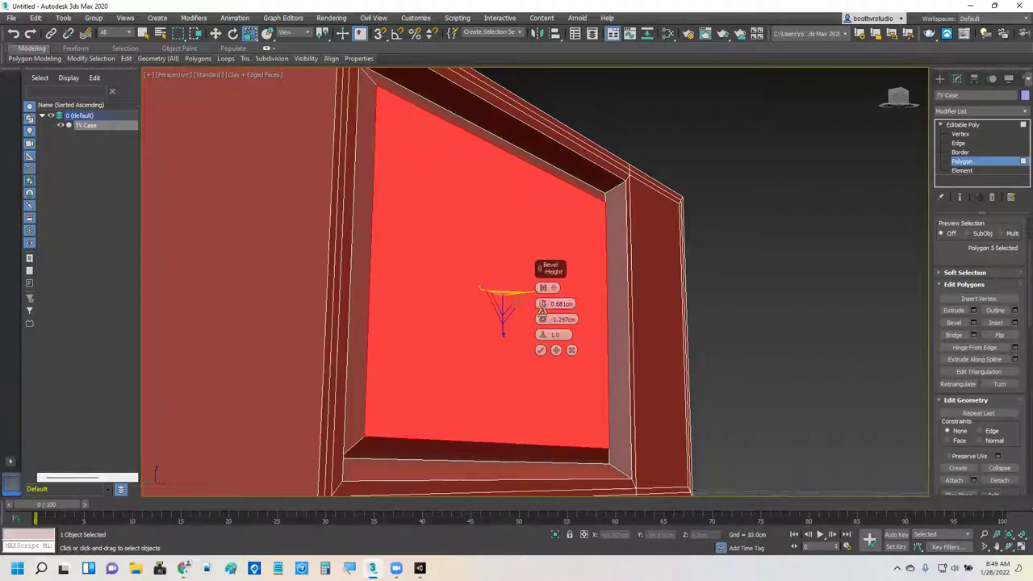
left_click_drag(541, 319, 542, 320)
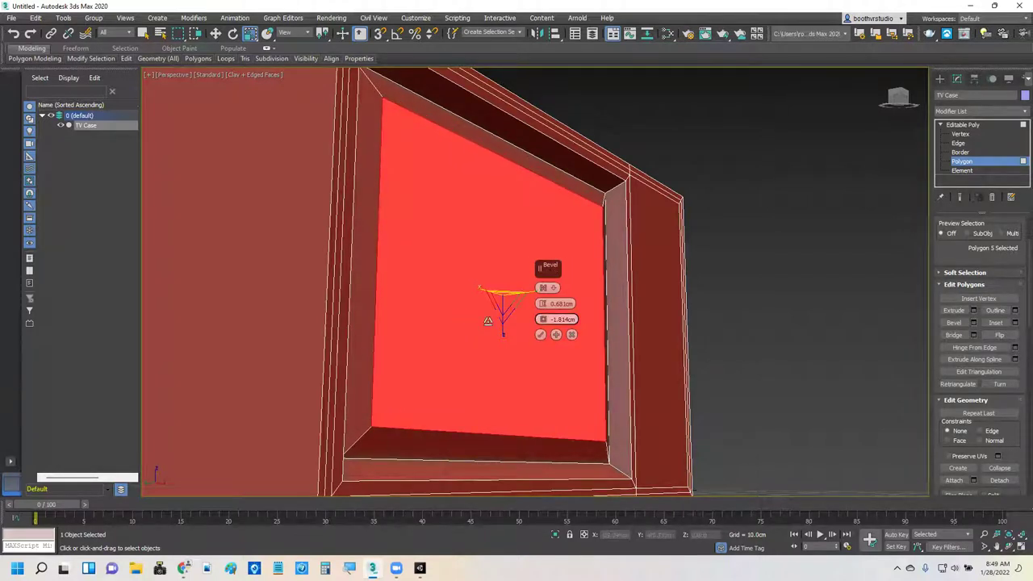
left_click(542, 303)
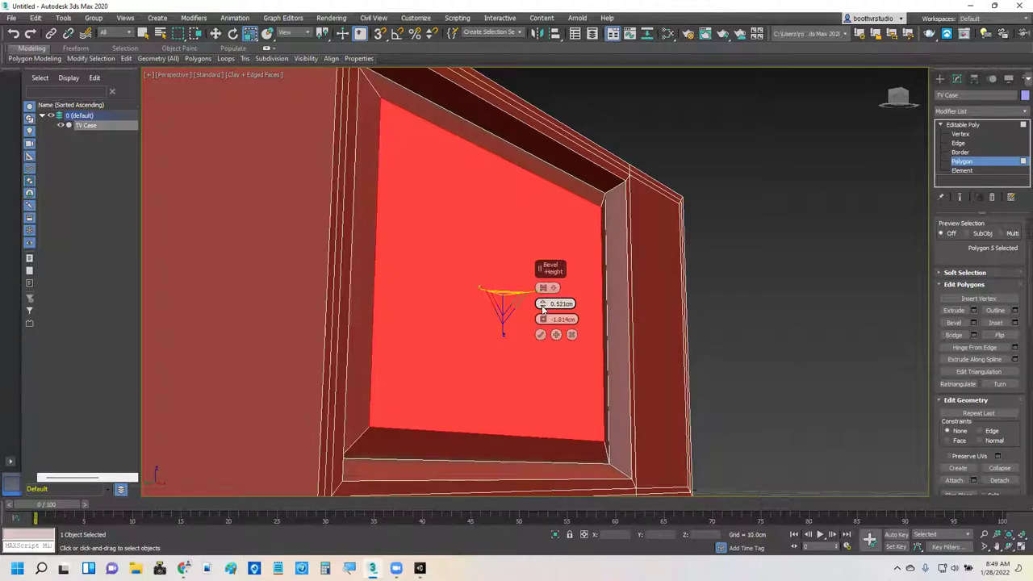
left_click(542, 308)
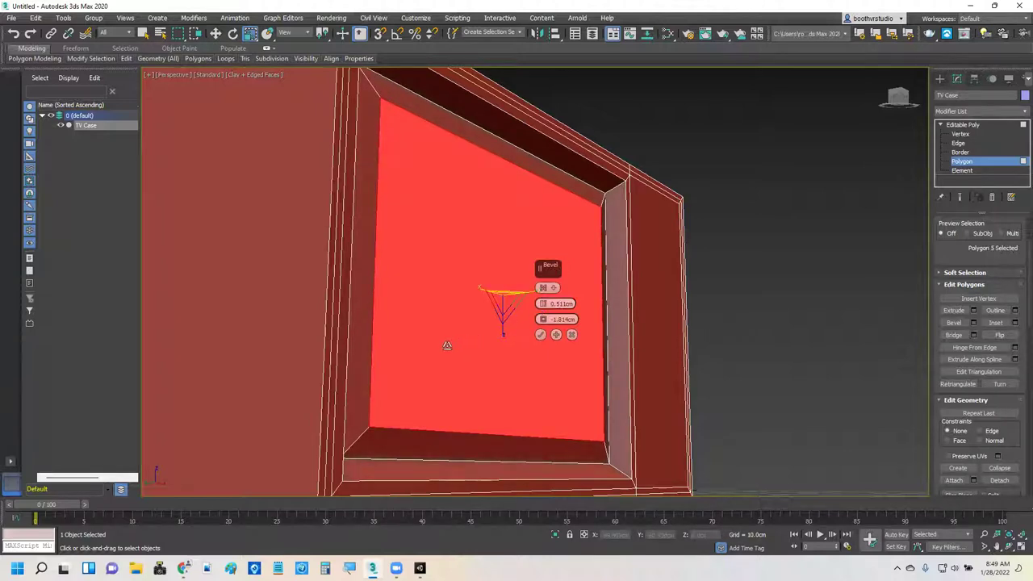
mouse_move(444, 341)
middle_mouse_down("alt")
mouse_move(465, 326)
mouse_move(443, 354)
mouse_move(447, 371)
mouse_move(445, 331)
mouse_move(419, 346)
mouse_move(403, 342)
mouse_move(452, 358)
middle_mouse_up("alt")
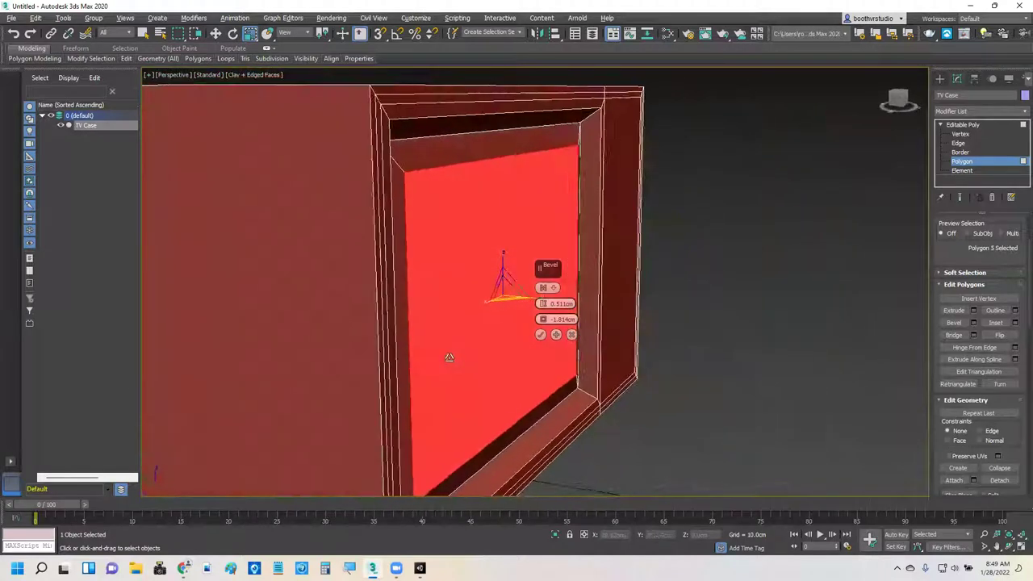
middle_click_drag(467, 151, 470, 150, "alt")
middle_click_drag(476, 182, 433, 178, "alt")
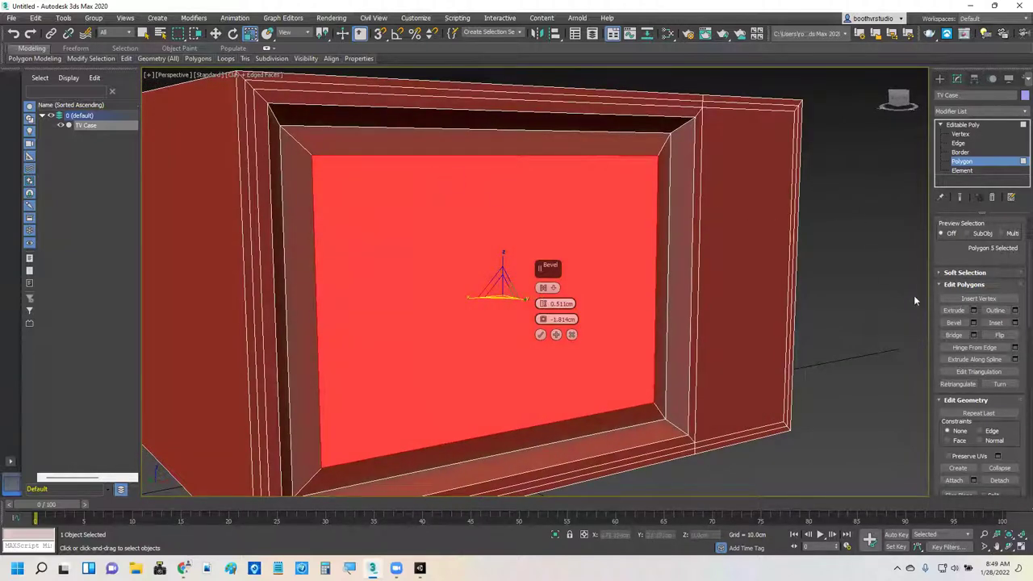
left_click(541, 335)
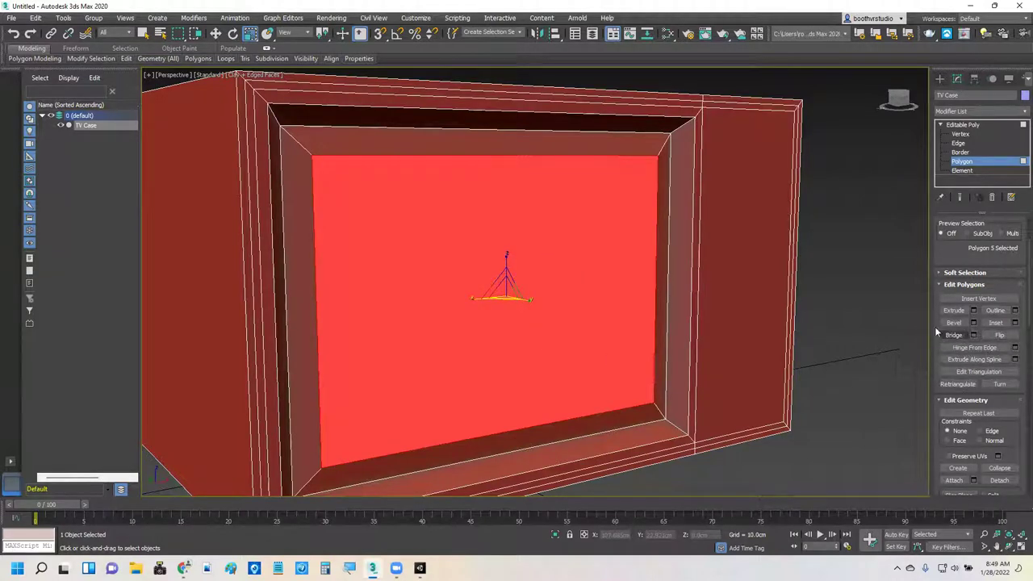
left_click(958, 143)
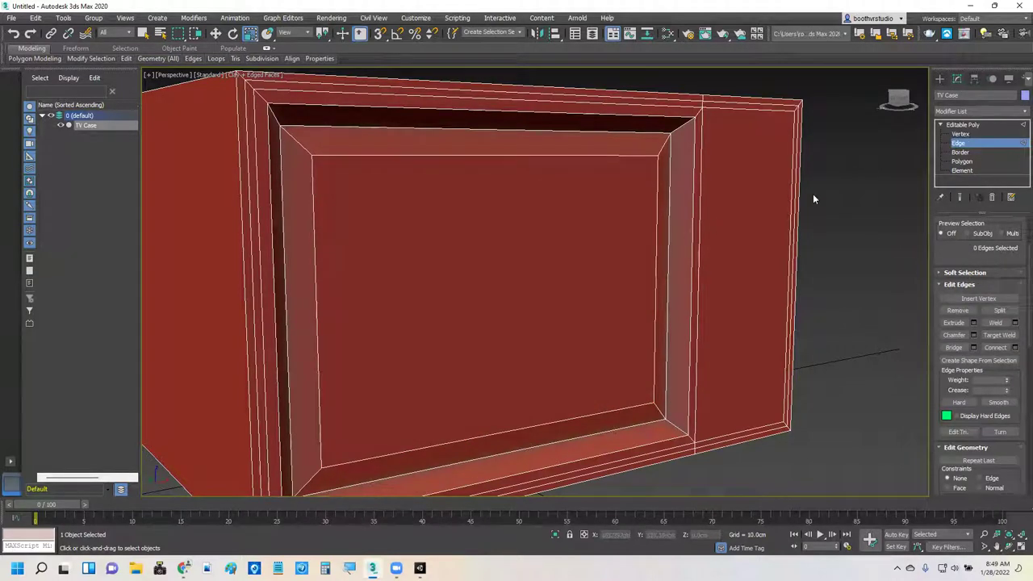
Select the recess's inner top, left and right edges for the chamfer
middle_click_drag(825, 207, 798, 209, "alt")
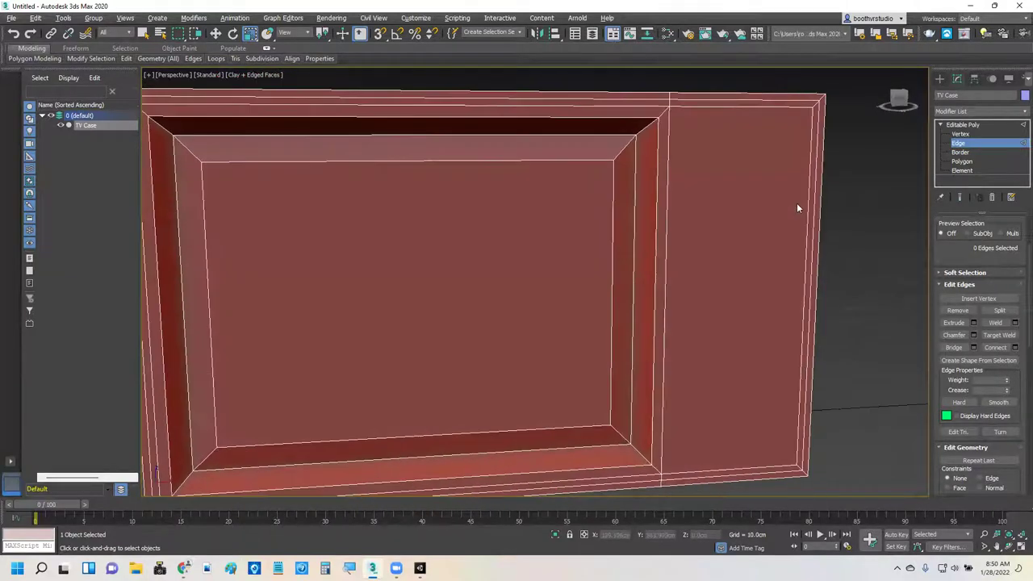
left_click(440, 161)
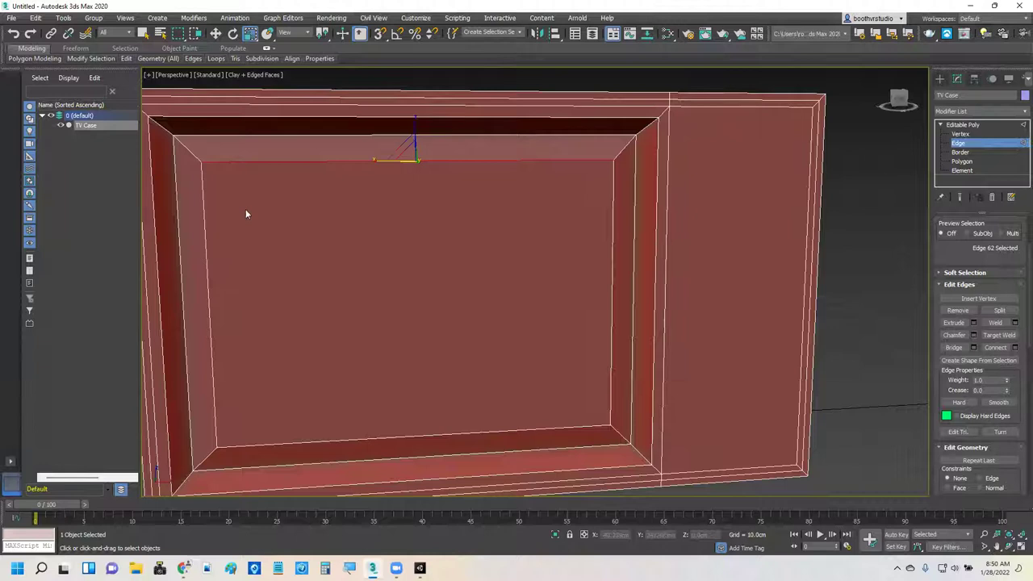
left_click(326, 134)
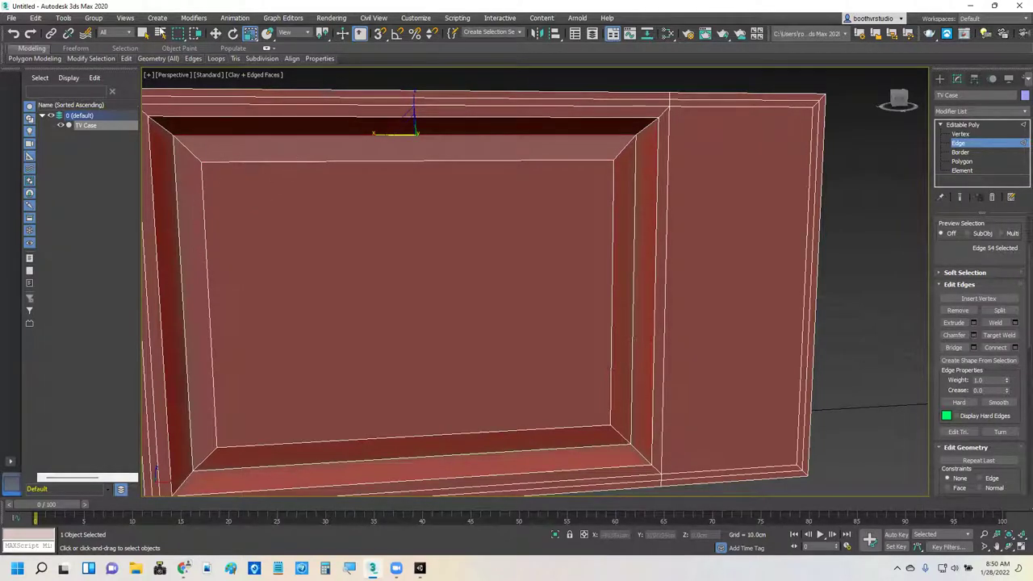
key("q")
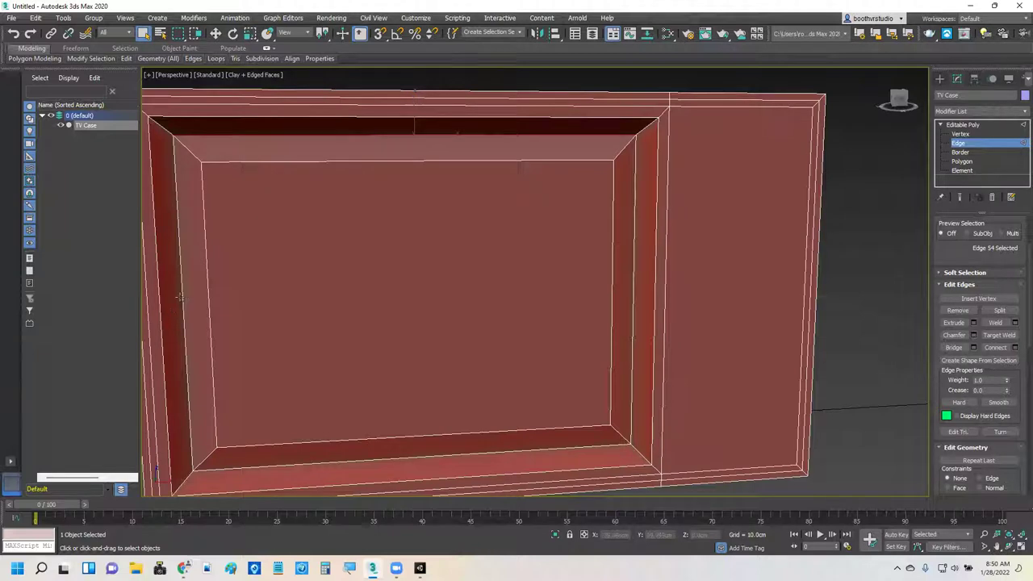
left_click(181, 297, "ctrl")
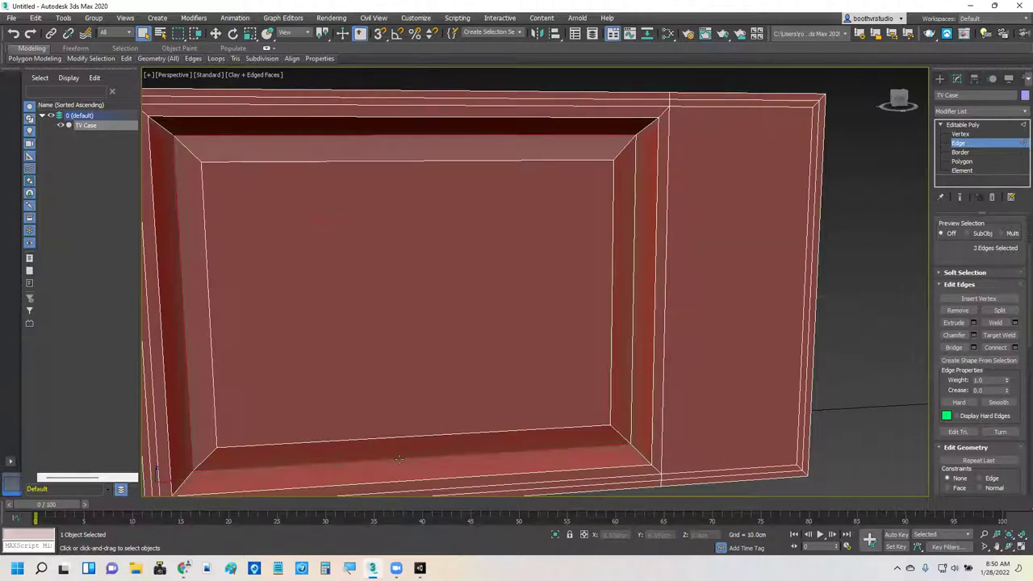
left_click(633, 294, "ctrl")
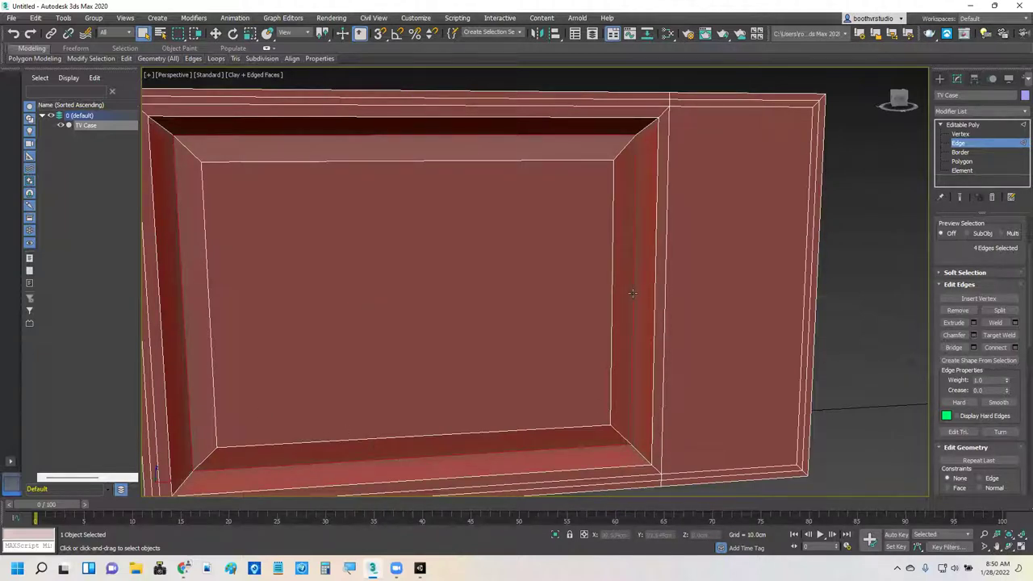
middle_click_drag(578, 314, 545, 256, "alt")
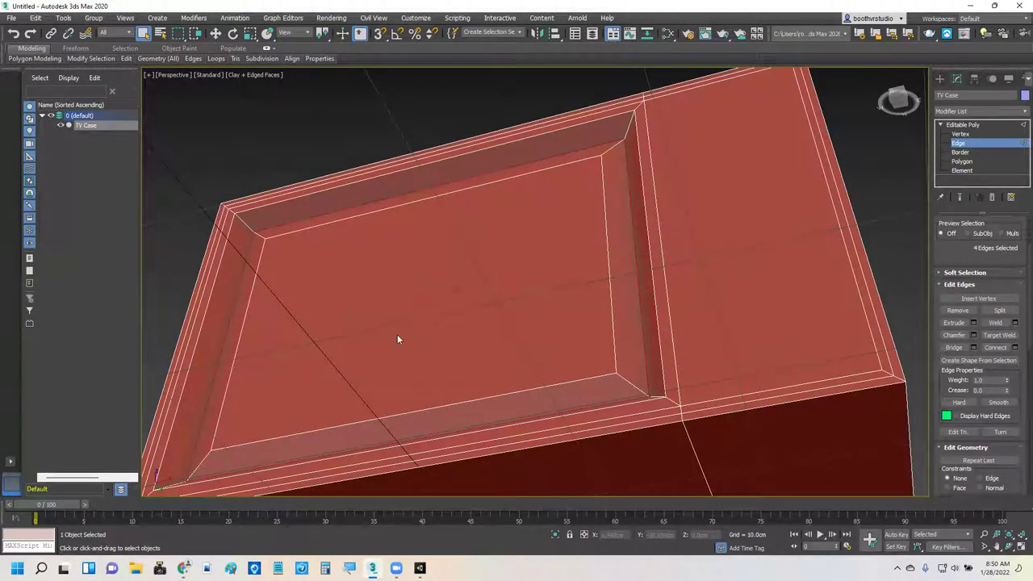
Chamfer the four recess edges with the amount narrowed to 1.226 cm
left_click(974, 336)
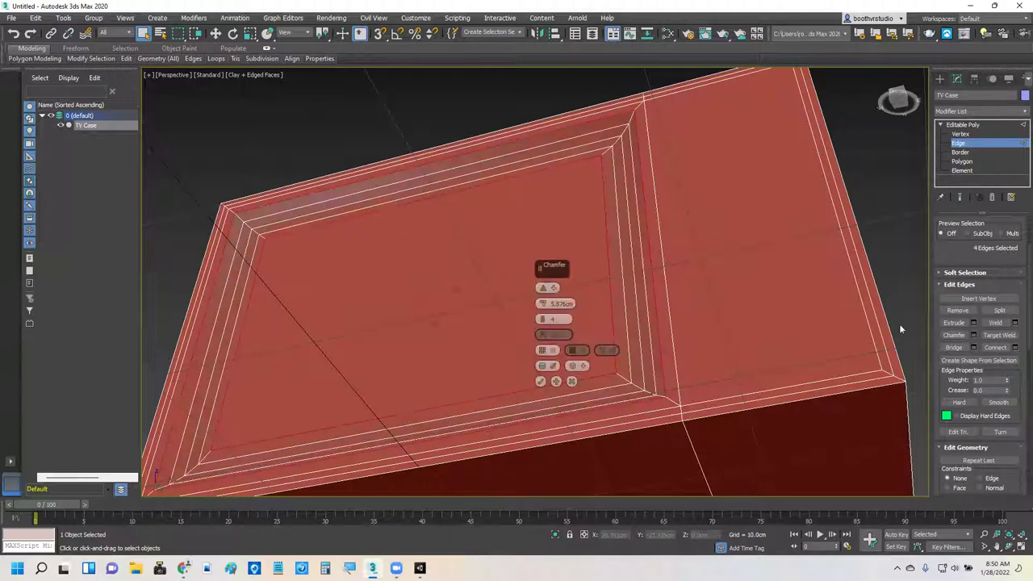
middle_click_drag(727, 271, 813, 304, "alt")
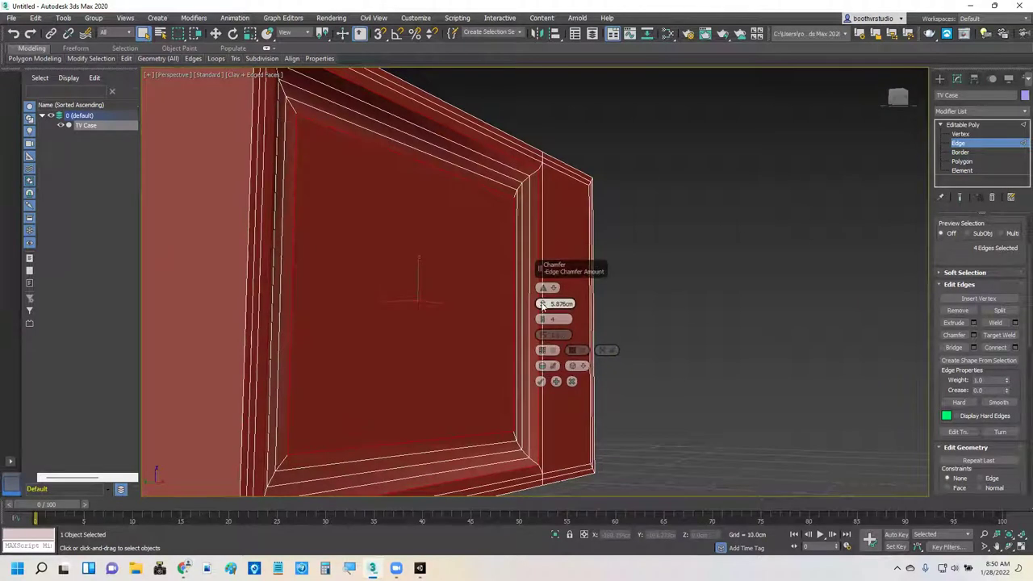
left_click_drag(542, 305, 551, 339)
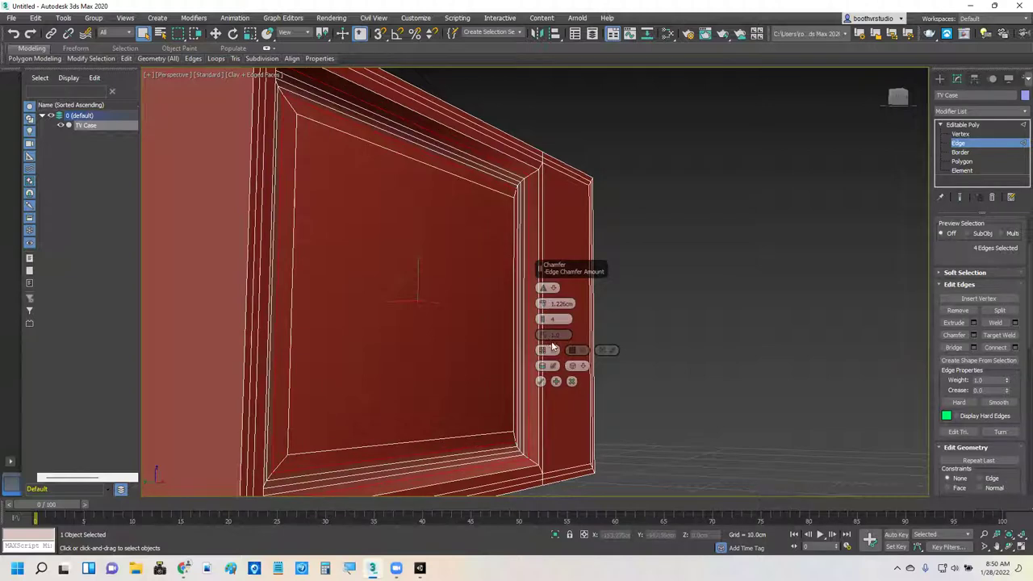
left_click(575, 380)
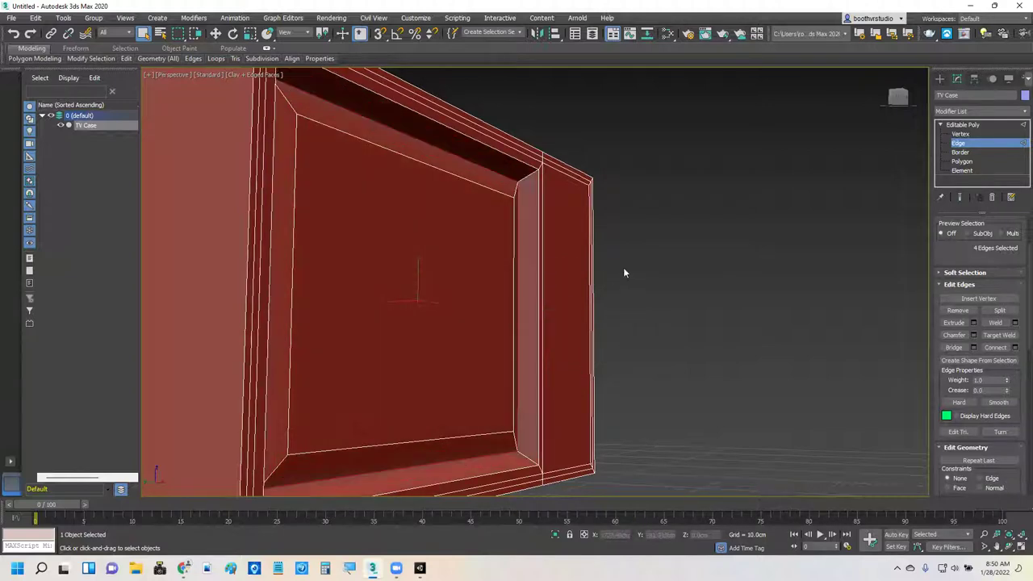
Select the top, left, bottom and right edges bordering the screen face
middle_click_drag(715, 267, 567, 210, "alt")
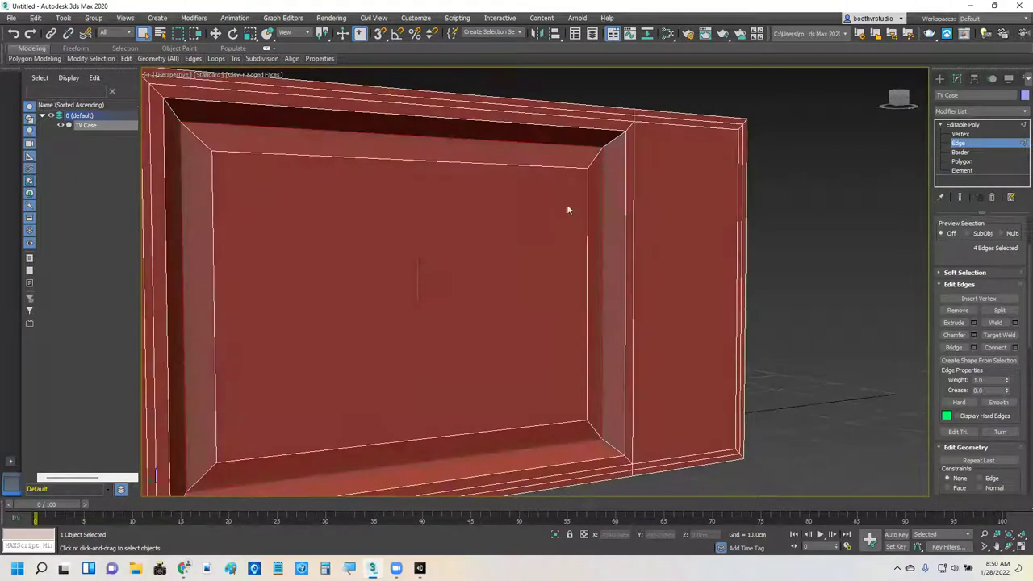
left_click(505, 167)
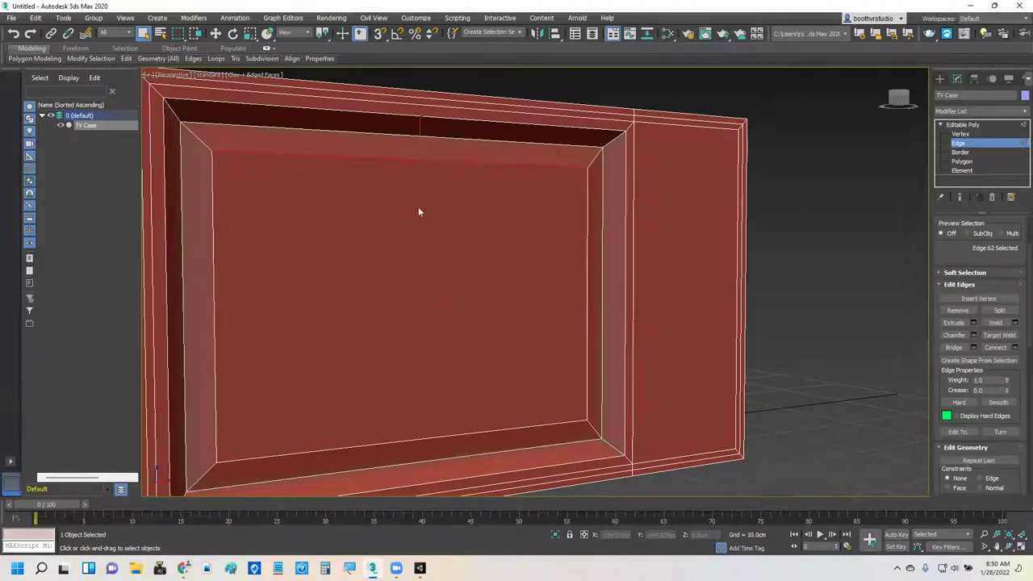
left_click(215, 284, "ctrl")
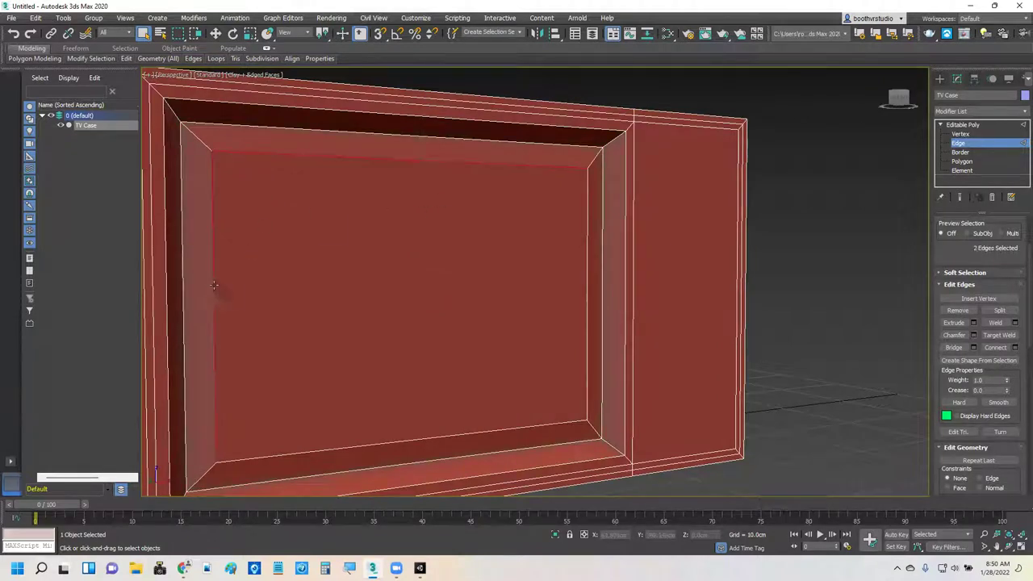
left_click(391, 442, "ctrl")
left_click(587, 315, "ctrl")
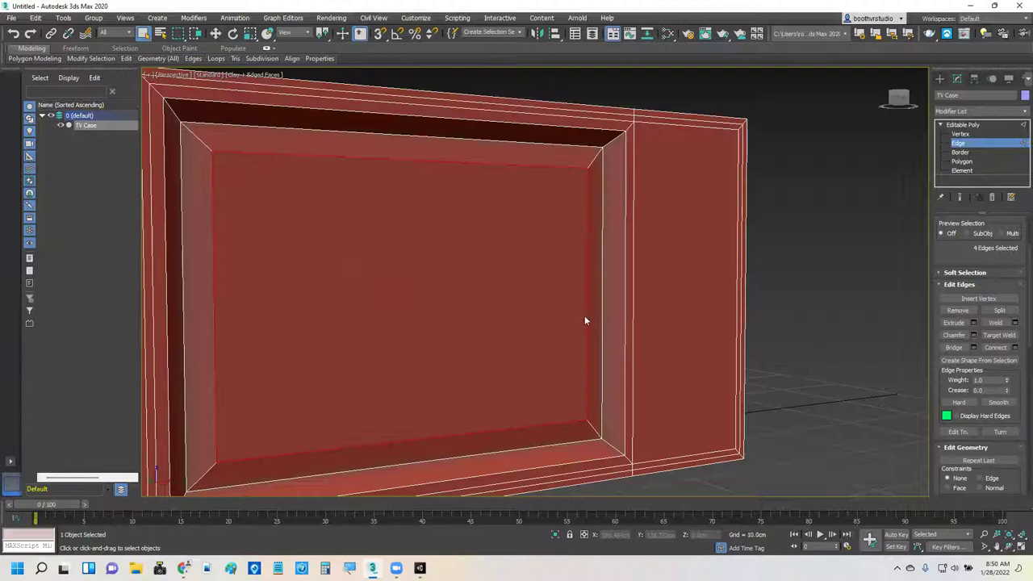
mouse_move(614, 300)
middle_mouse_down("alt")
mouse_move(575, 301)
mouse_move(798, 292)
middle_mouse_up("alt")
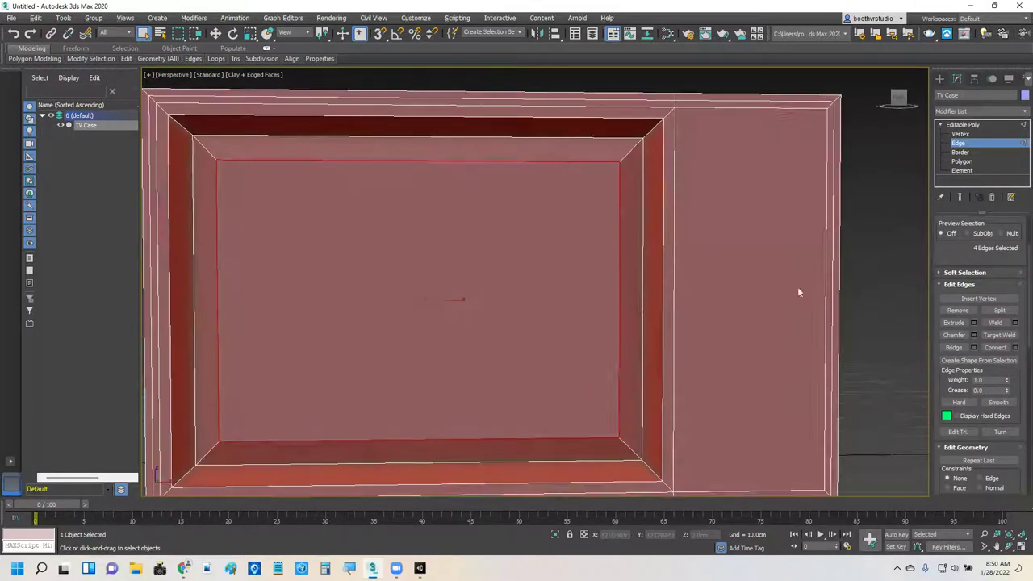
Try a 6.103 cm Standard chamfer on the screen-face border, cancel it, then switch to Polygon level
left_click(974, 336)
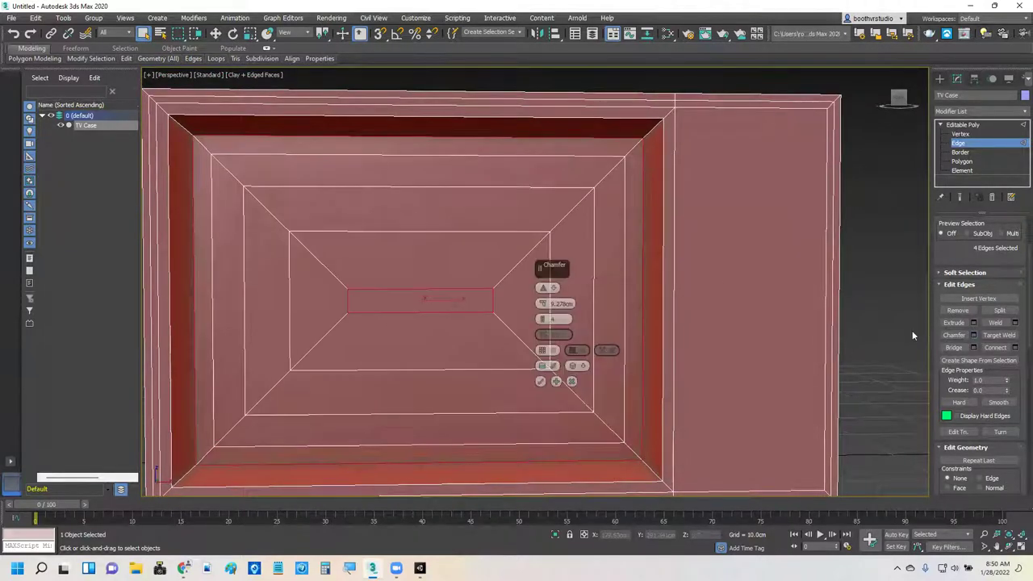
middle_click_drag(475, 368, 514, 328, "alt")
left_click_drag(544, 309, 550, 319)
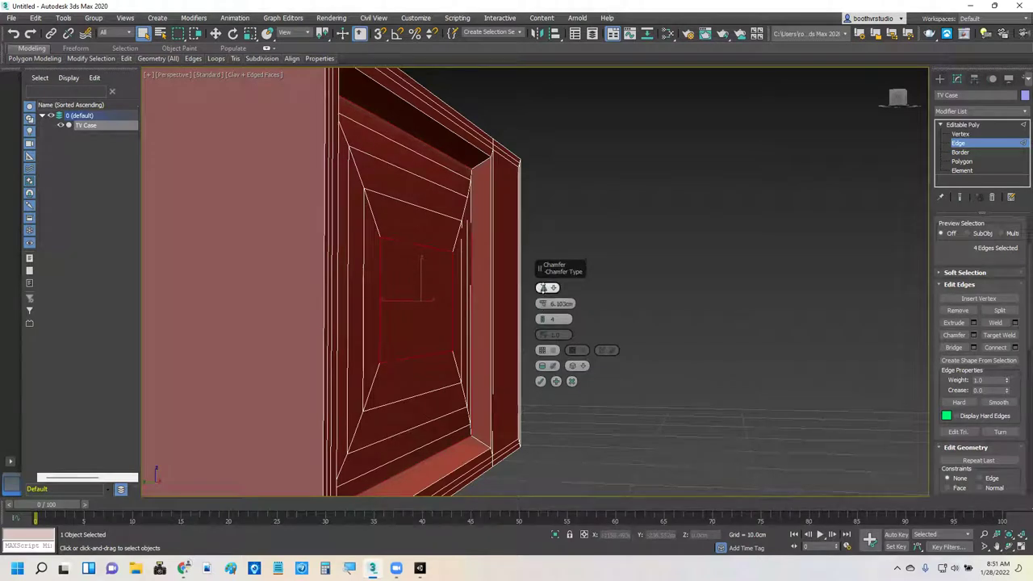
left_click(548, 287)
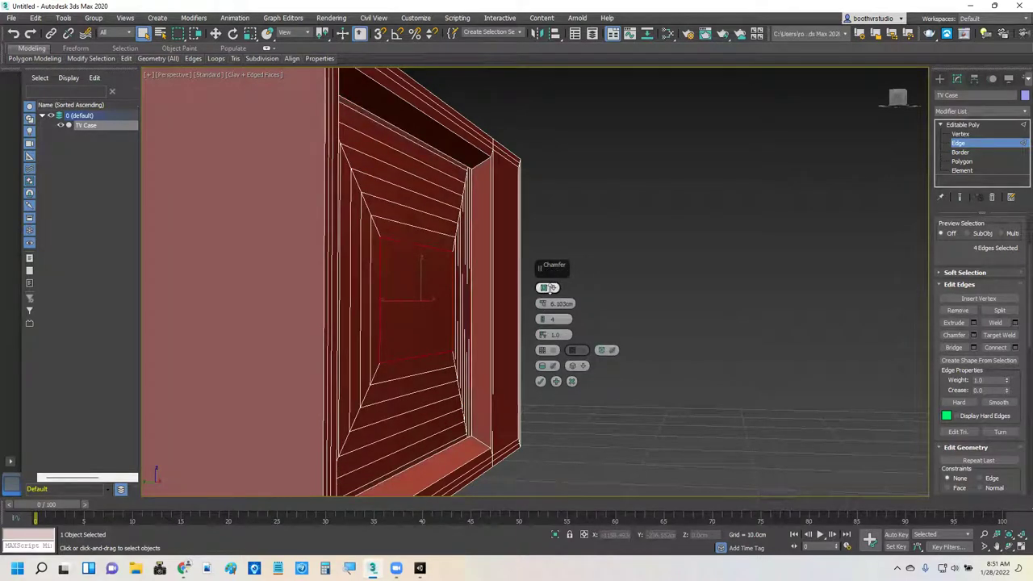
left_click(551, 288)
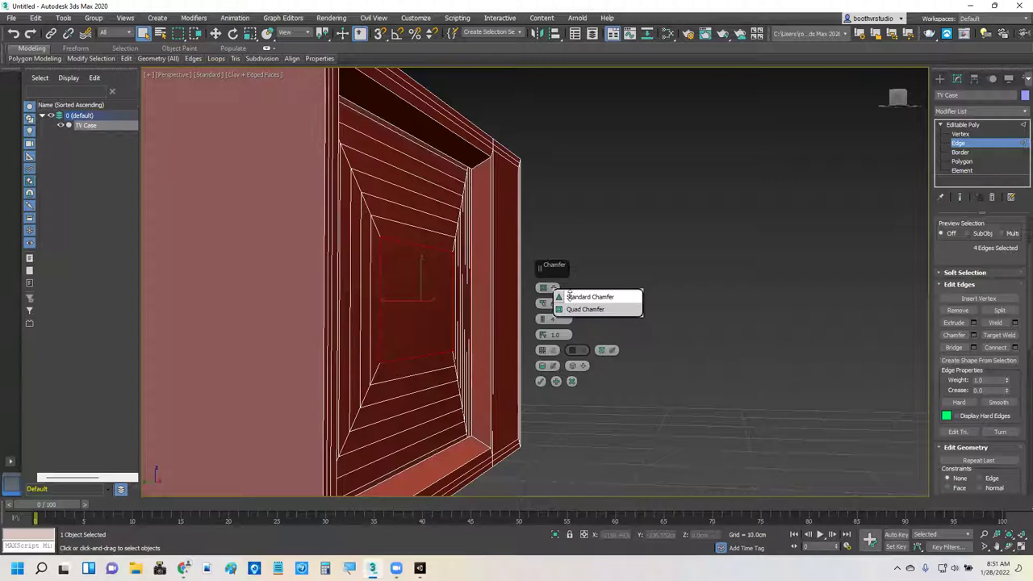
left_click(569, 296)
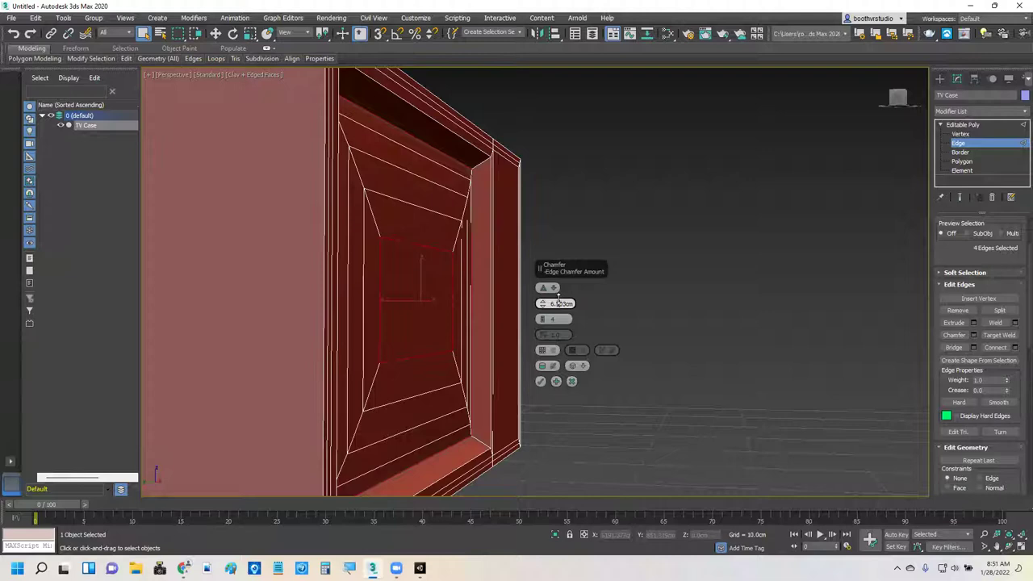
left_click(572, 381)
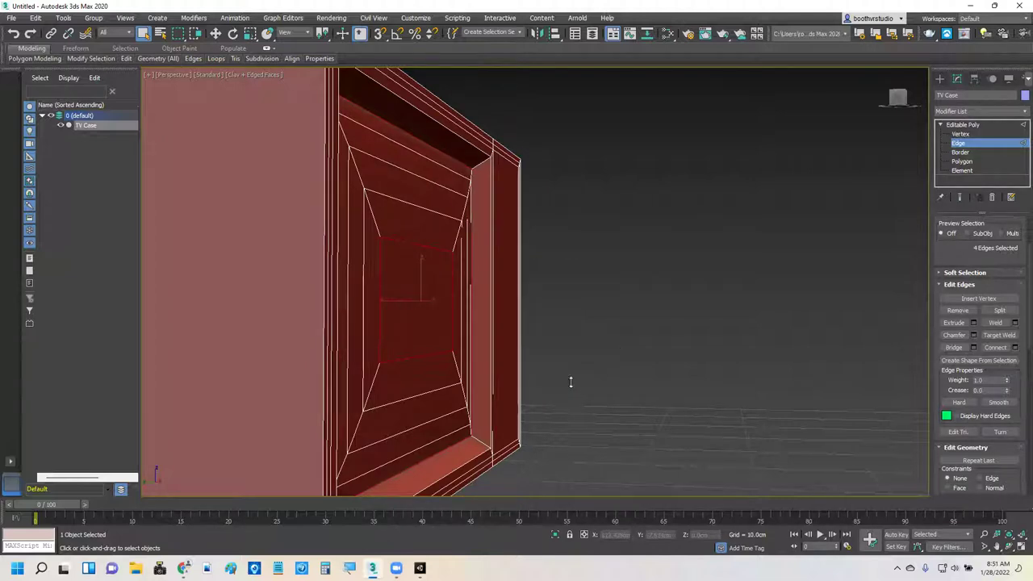
middle_click_drag(561, 297, 435, 267, "alt")
left_click(962, 161)
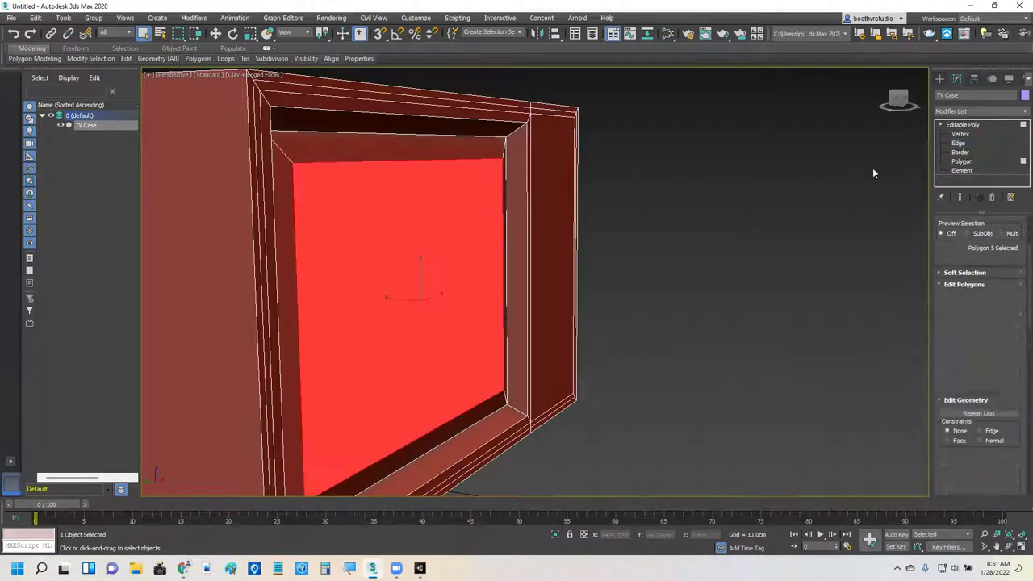
Nudge the screen face right along X, then chamfer the selected inner panel edges
left_click(215, 32)
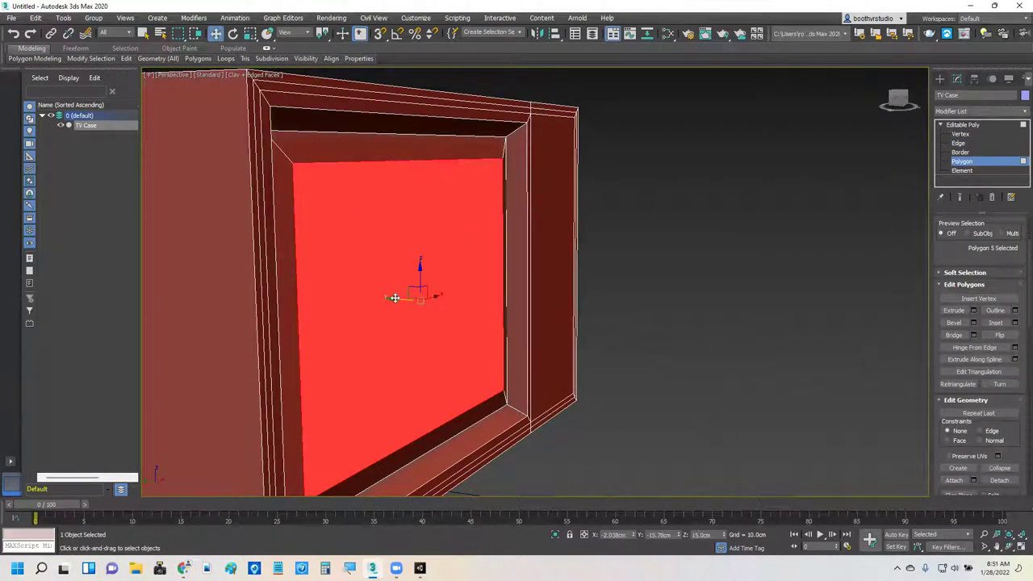
left_click_drag(394, 297, 404, 300)
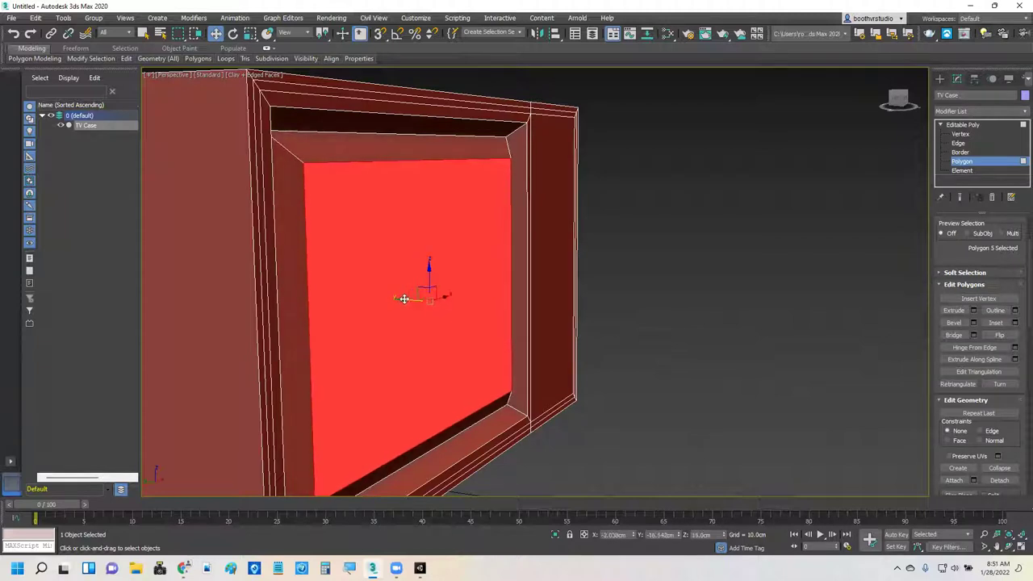
left_click(959, 143)
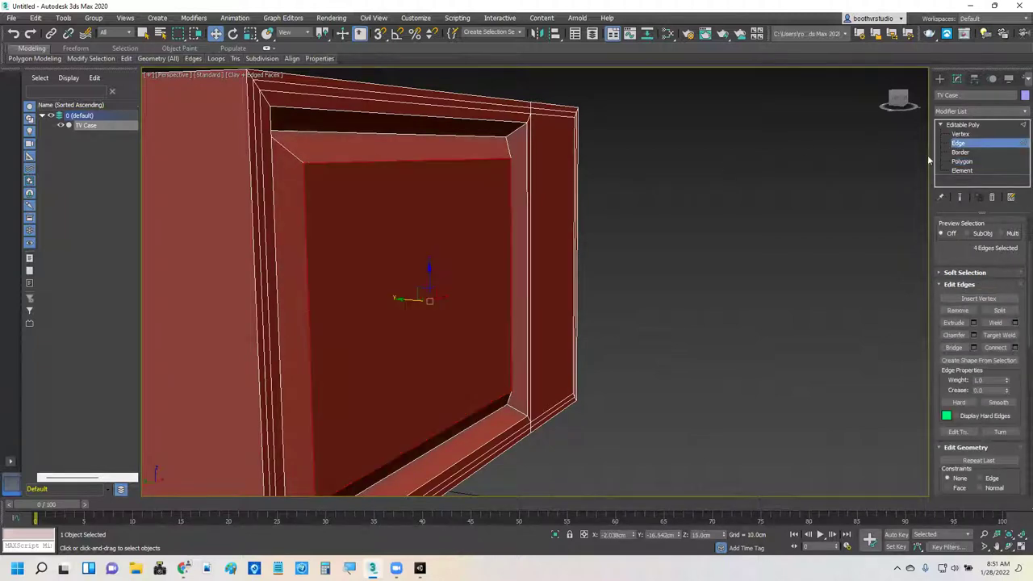
left_click(973, 336)
middle_click_drag(689, 306, 628, 311, "alt")
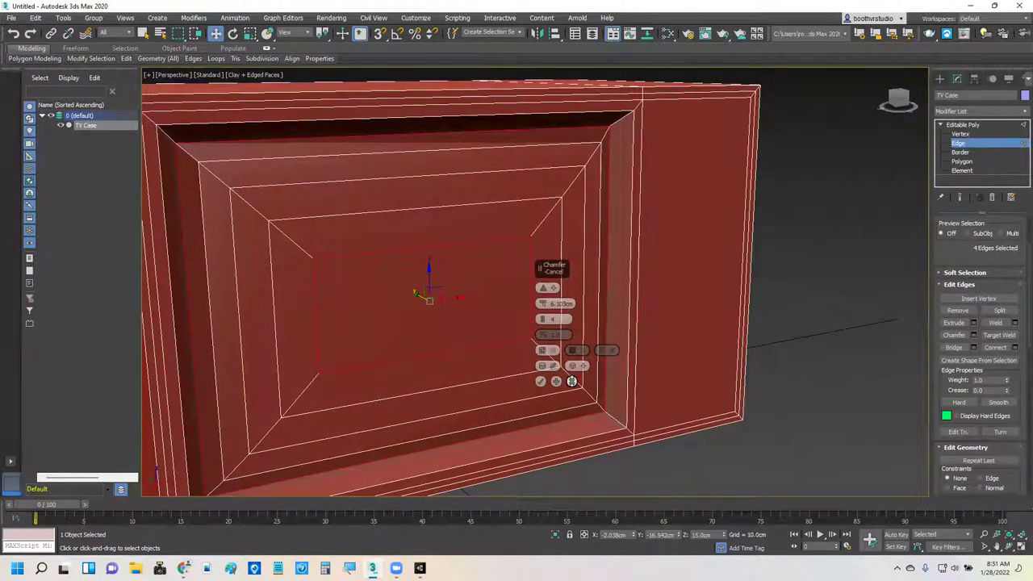
left_click(540, 381)
Clear the edge selection and select the inner front panel face at Polygon level
left_click(442, 343)
middle_click_drag(442, 343, 452, 331, "alt")
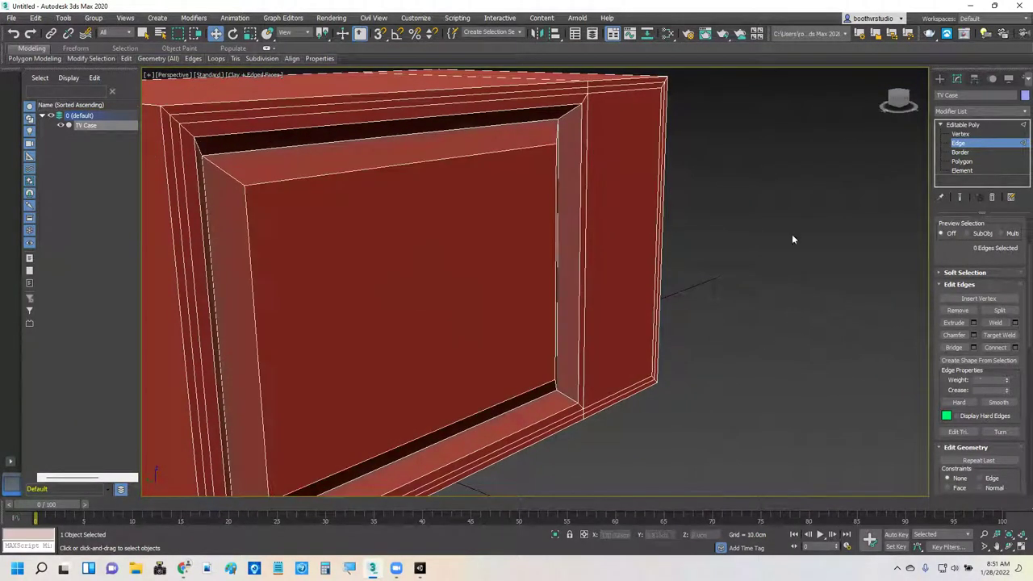
left_click(959, 161)
left_click(414, 296)
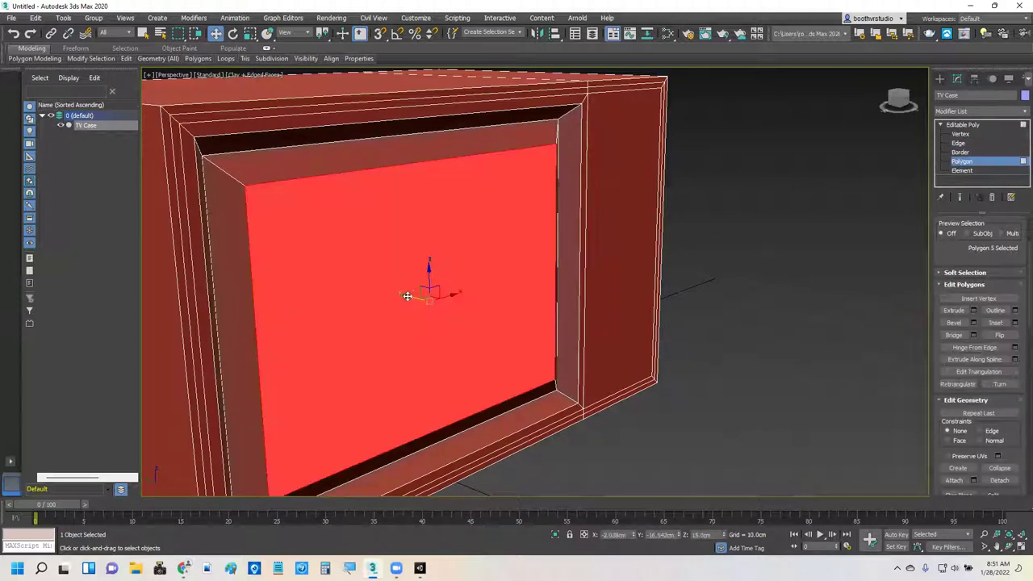
middle_click_drag(413, 297, 422, 294, "alt")
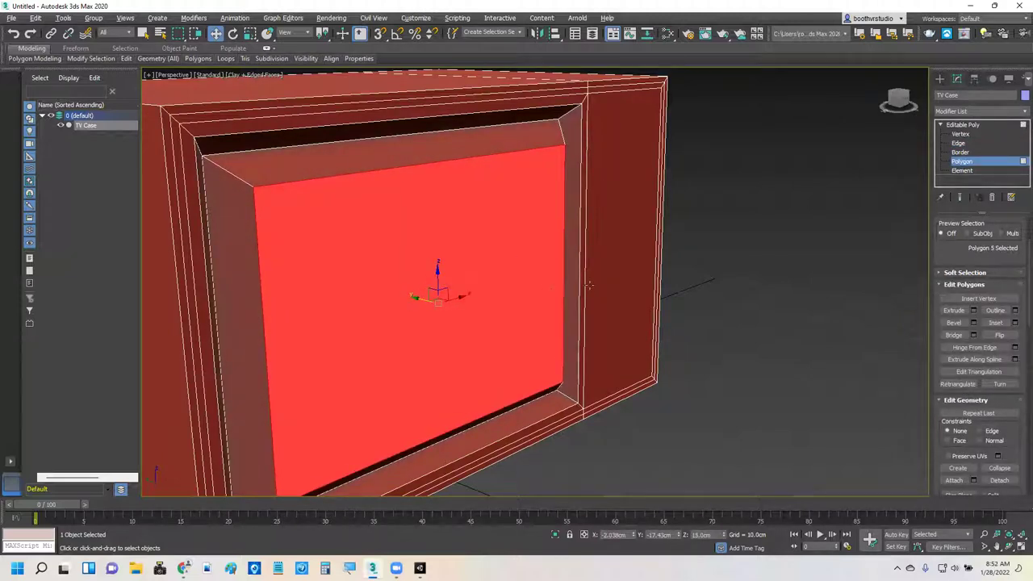
middle_click_drag(548, 286, 572, 280, "alt")
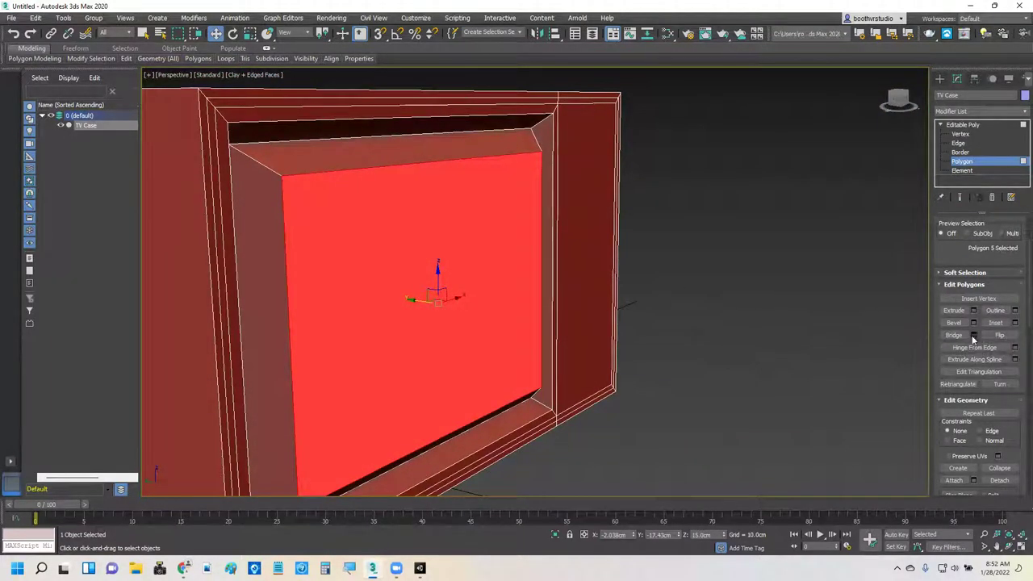
In Edge mode, select the screen face's top, left, bottom and right edges
left_click(958, 143)
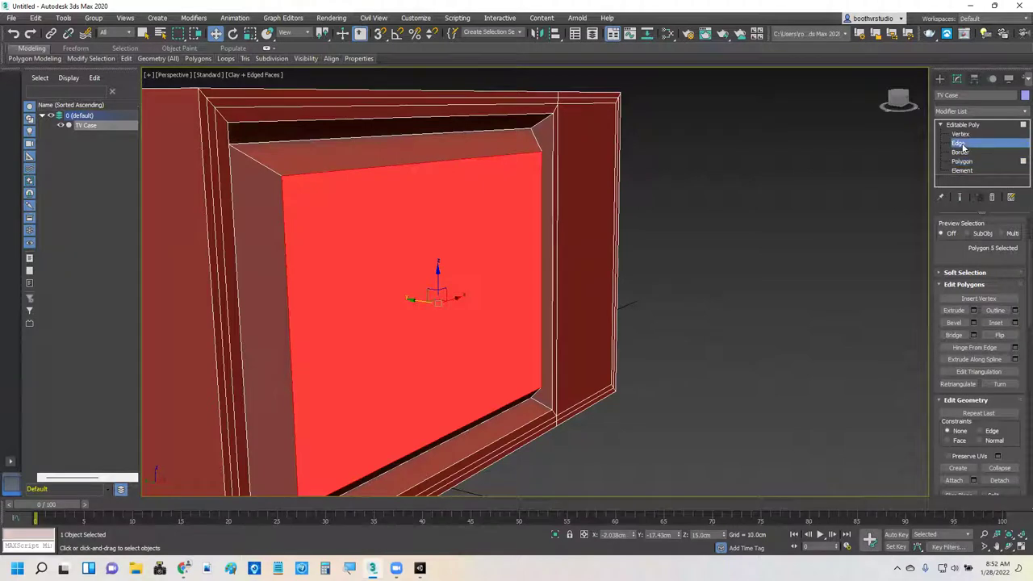
left_click(443, 166)
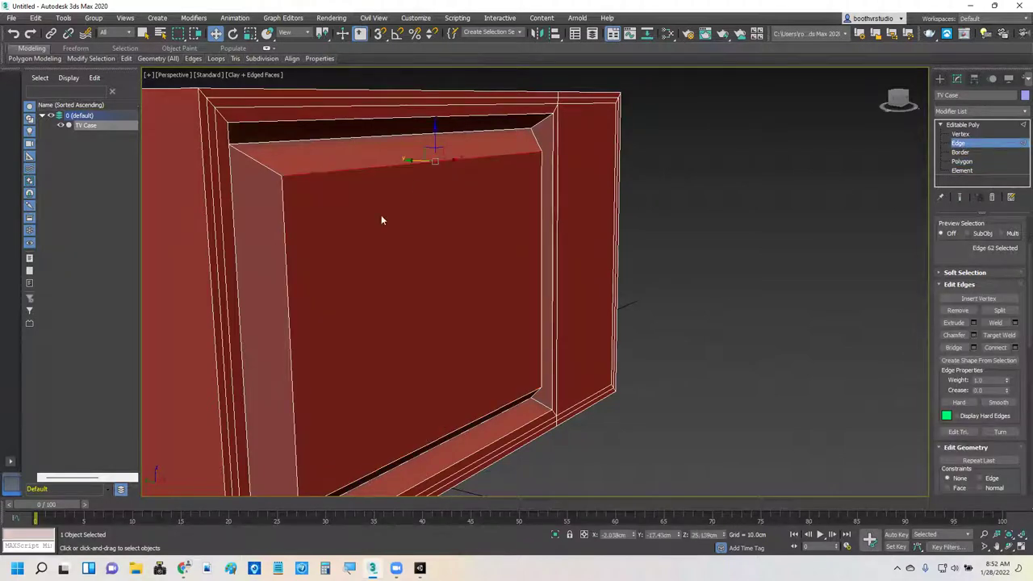
left_click(289, 331, "ctrl")
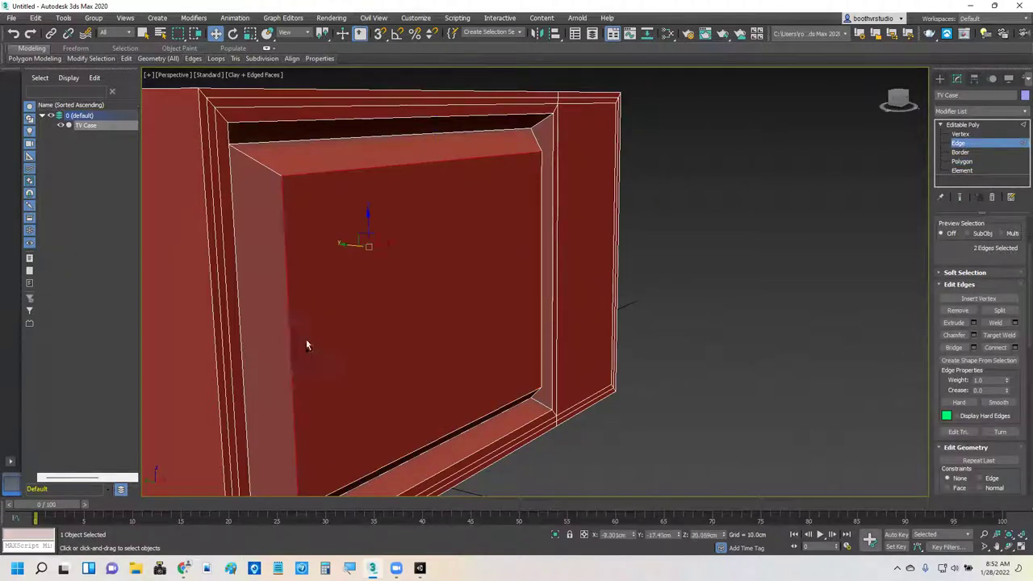
left_click(430, 436, "ctrl")
left_click(541, 274, "ctrl")
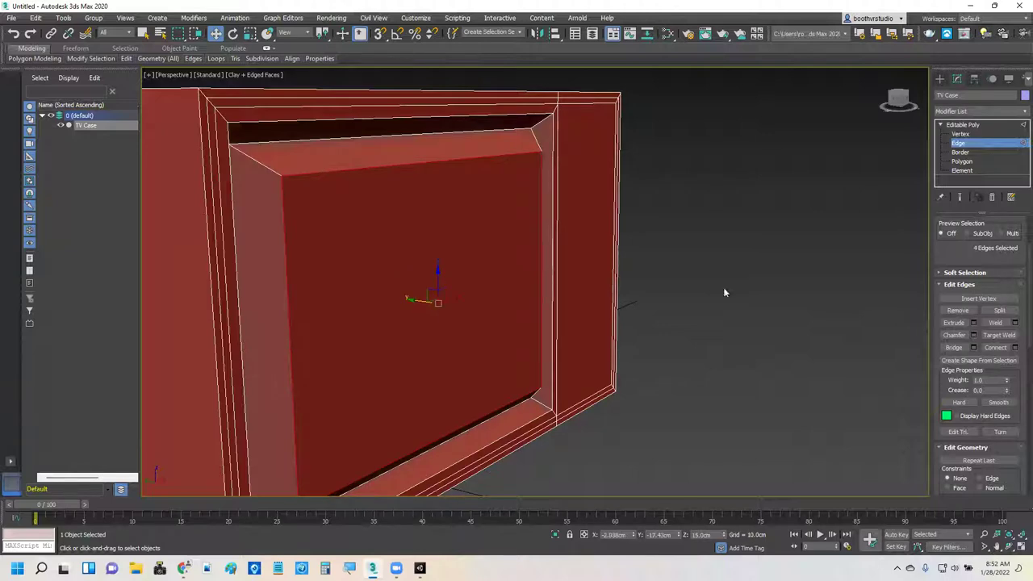
Apply a 6.103 cm, 4-segment chamfer to those four edges
left_click(974, 335)
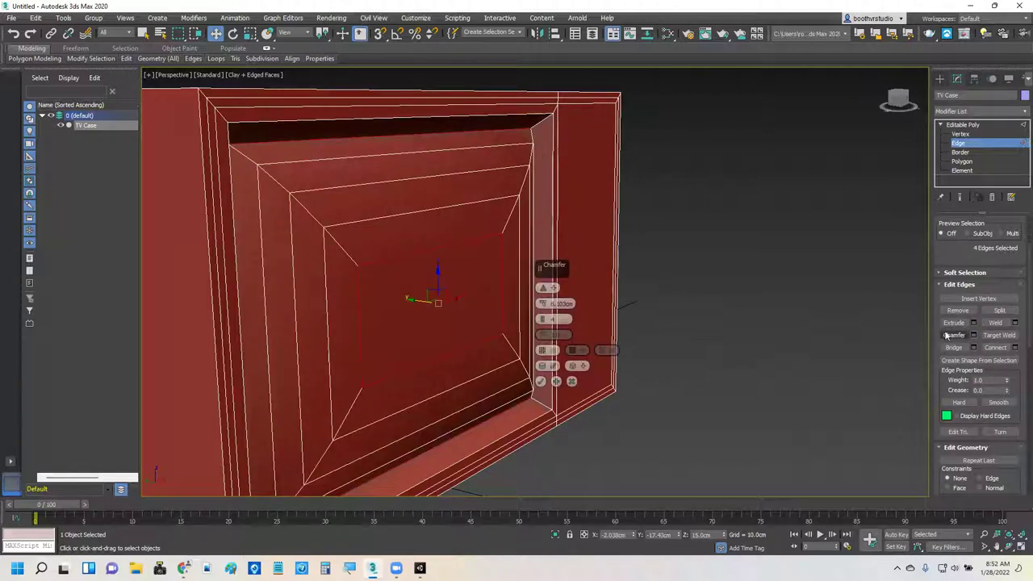
middle_click_drag(483, 333, 456, 329, "alt")
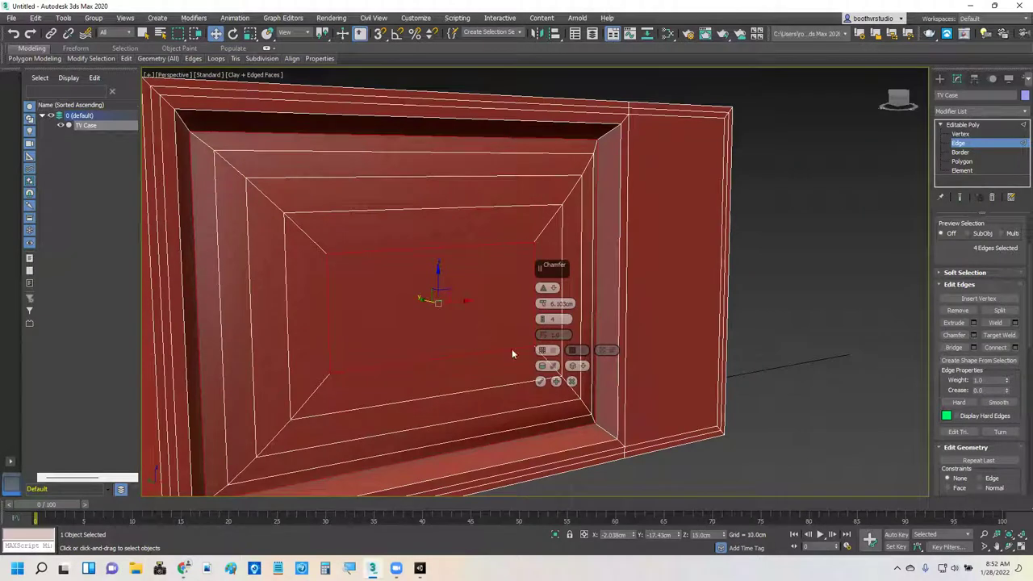
left_click(541, 381)
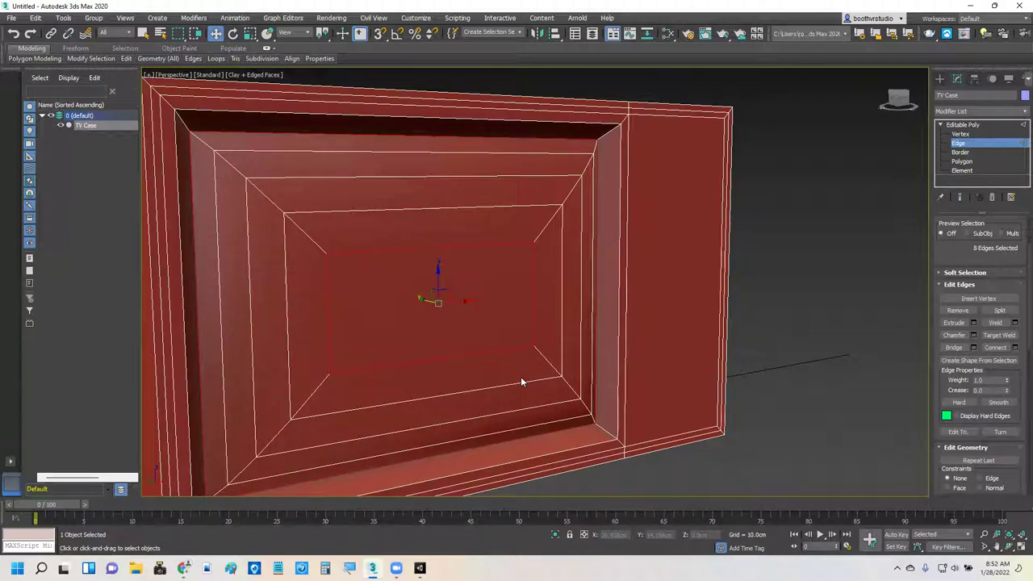
mouse_move(183, 569)
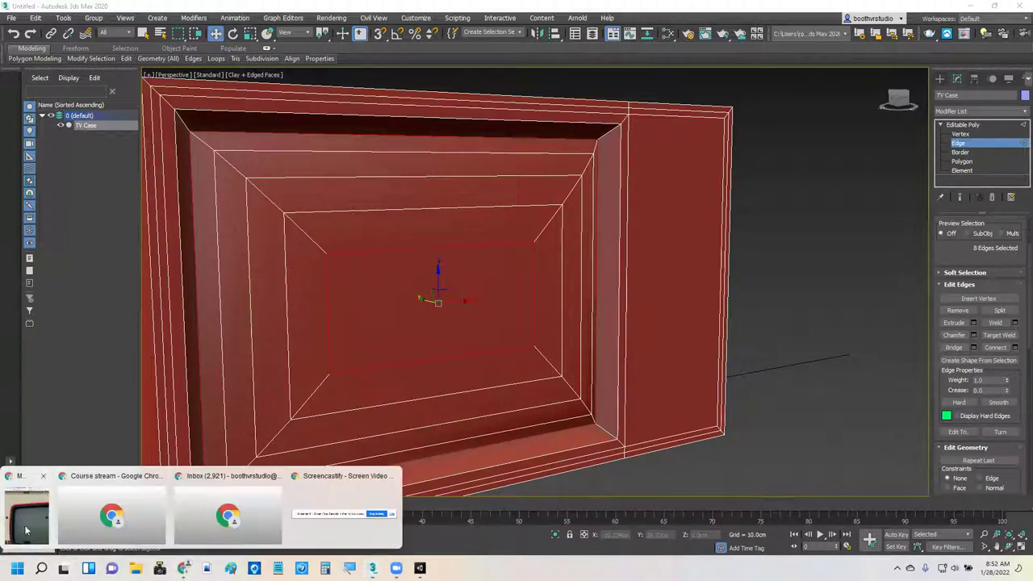
mouse_move(73, 524)
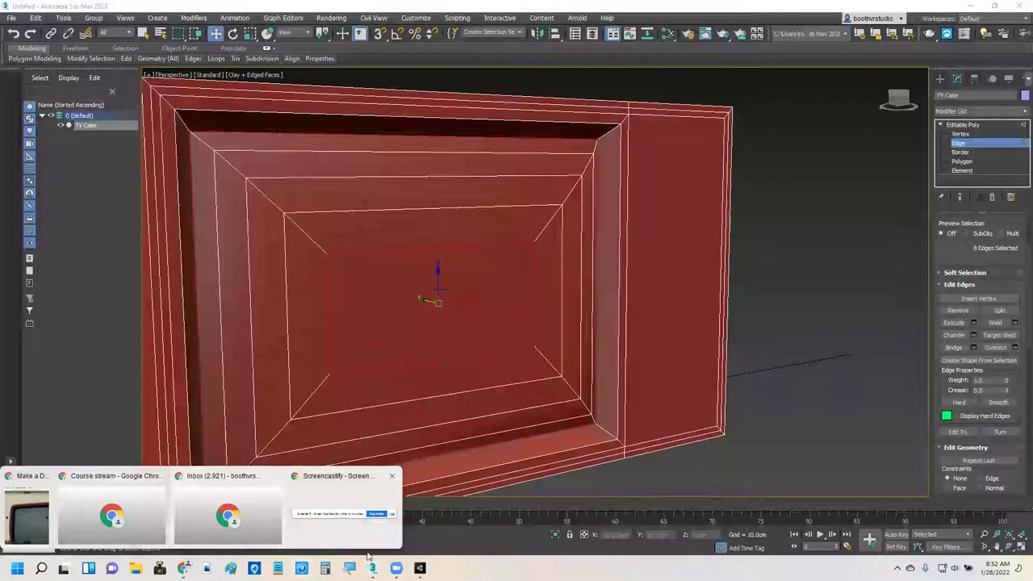
Start Save As and create a folder '2ndBkock' inside Alvarez High > Classic TV 1
left_click(99, 188)
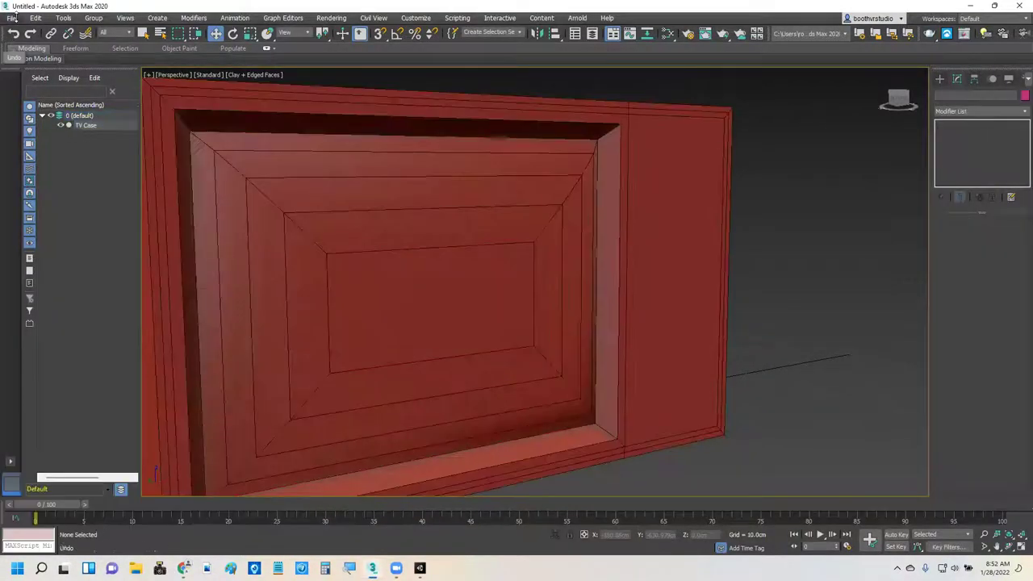
left_click(11, 18)
left_click(28, 114)
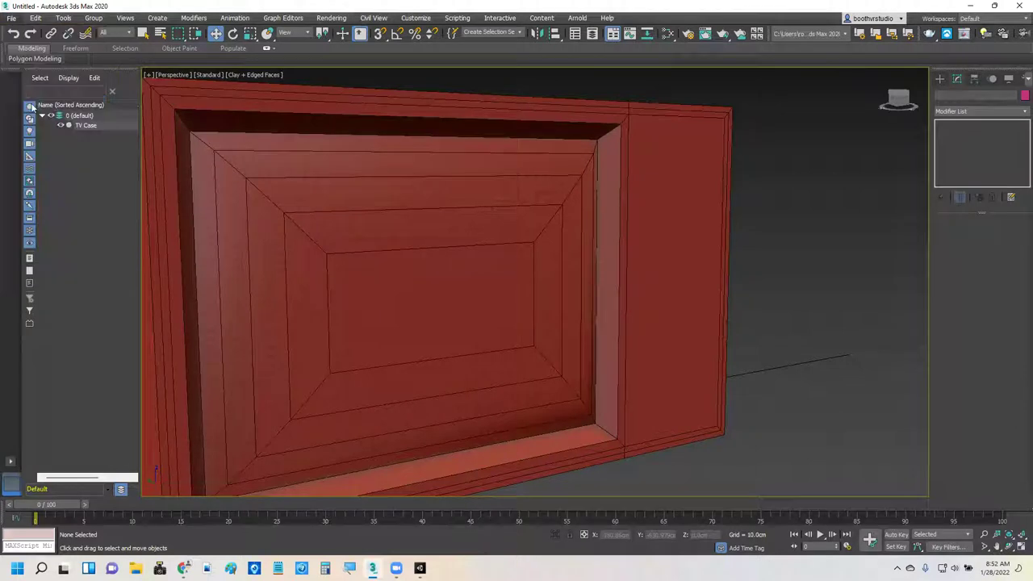
double_click(99, 96)
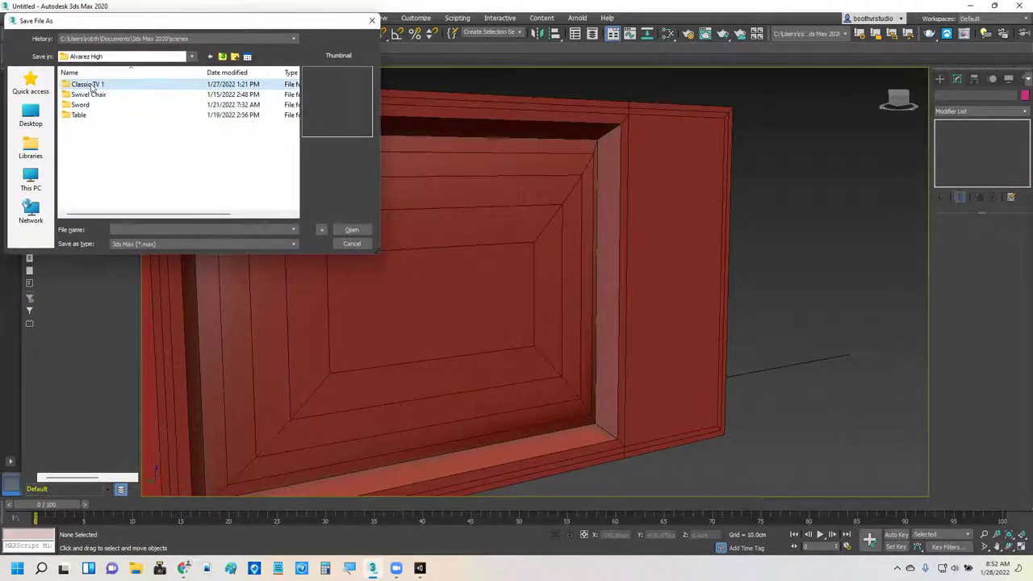
double_click(89, 84)
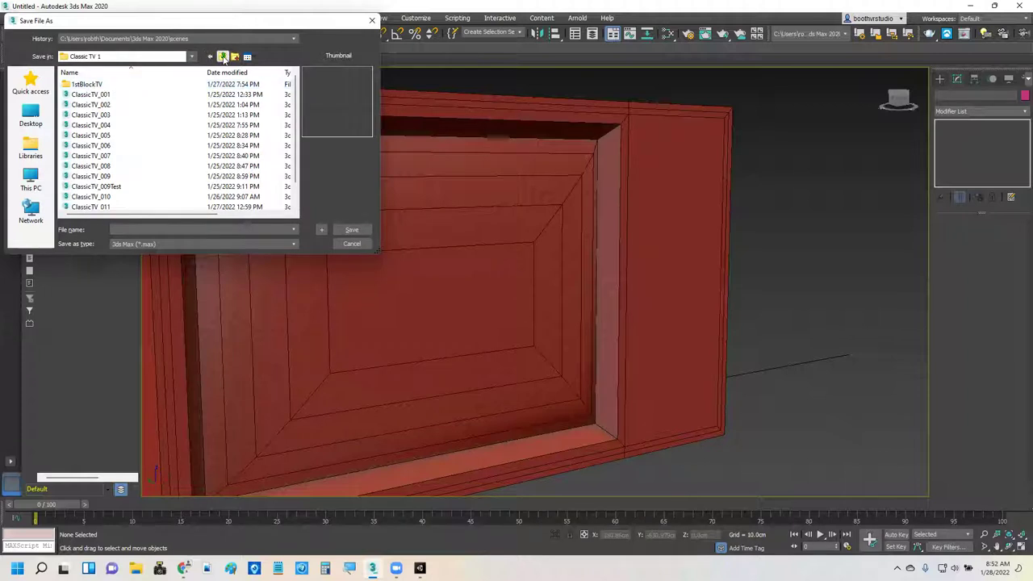
left_click(234, 58)
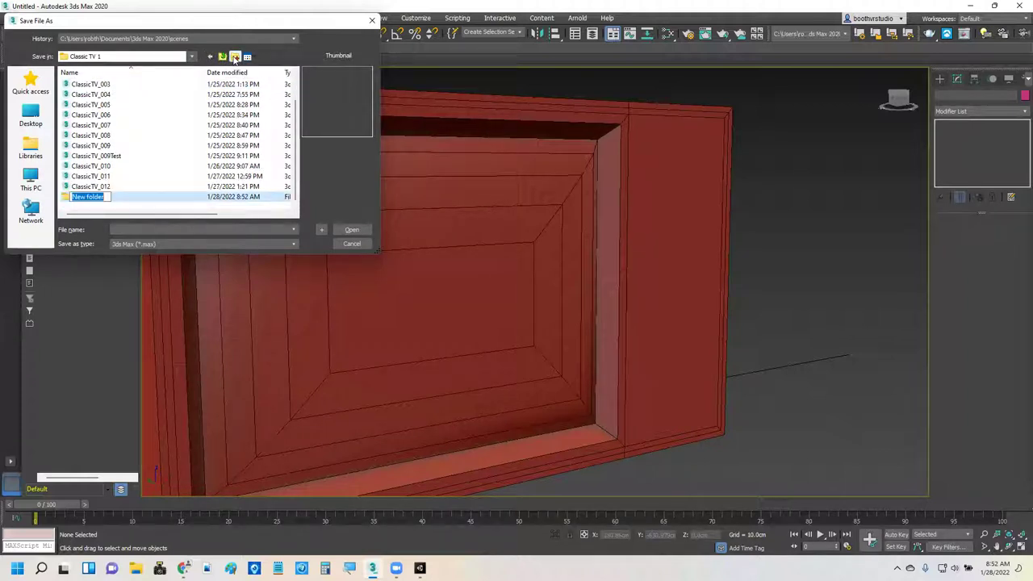
type("2nd")
type("B")
type("kock")
key("Return")
key("Return")
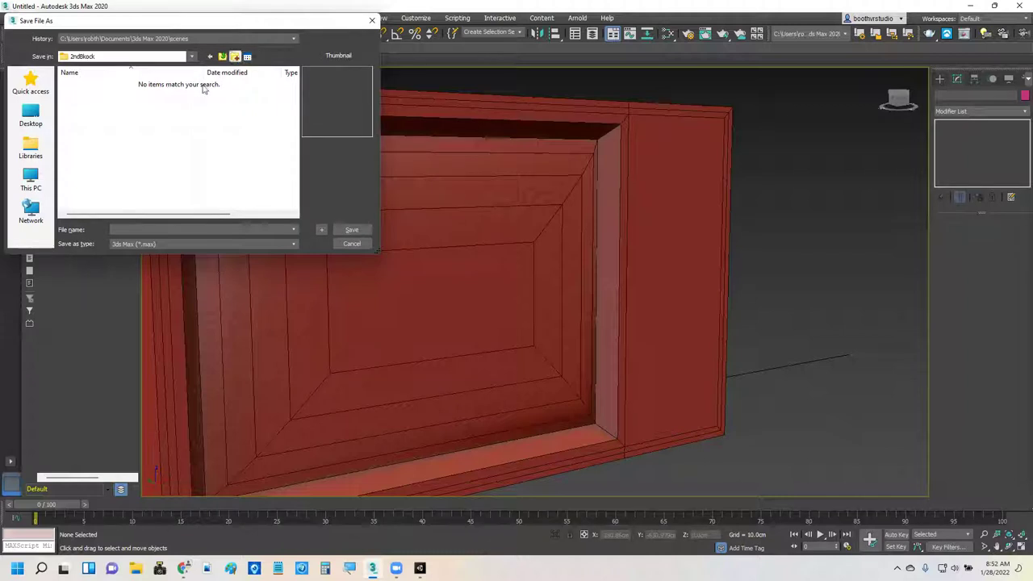
Save the scene as 2ndBlockTV3Stage1.max in the new folder
left_click(143, 229)
type("2ndBlock")
type("1v")
left_click(352, 230)
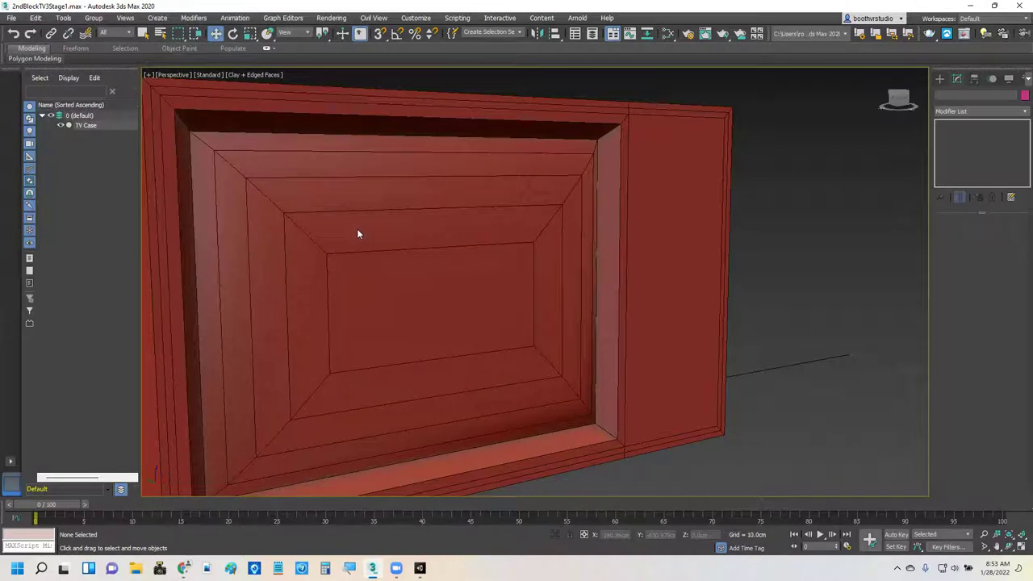
Select the TV case and bring up the Classic TV 3.jpg reference image
left_click(294, 273)
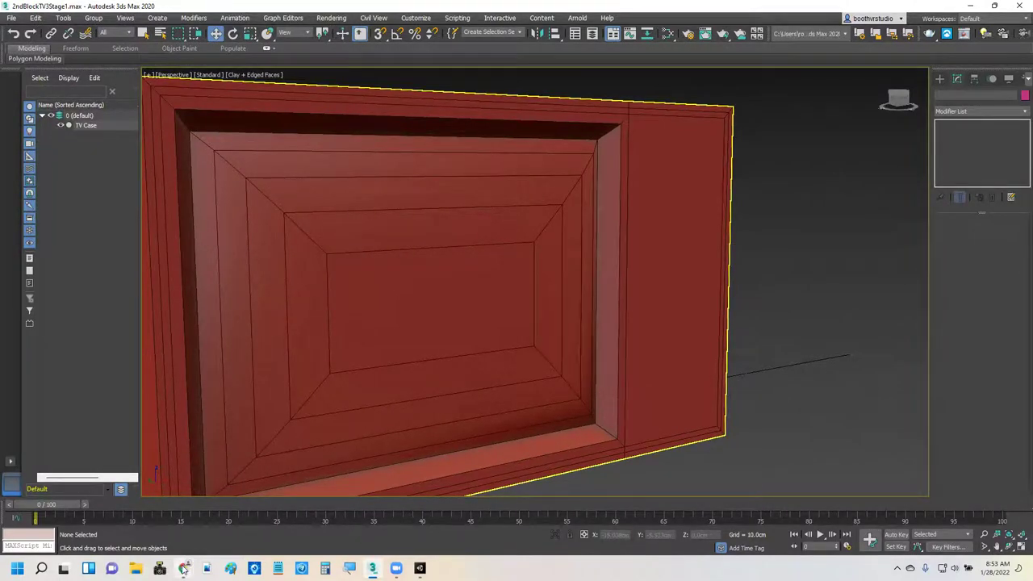
mouse_move(184, 568)
left_click(109, 521)
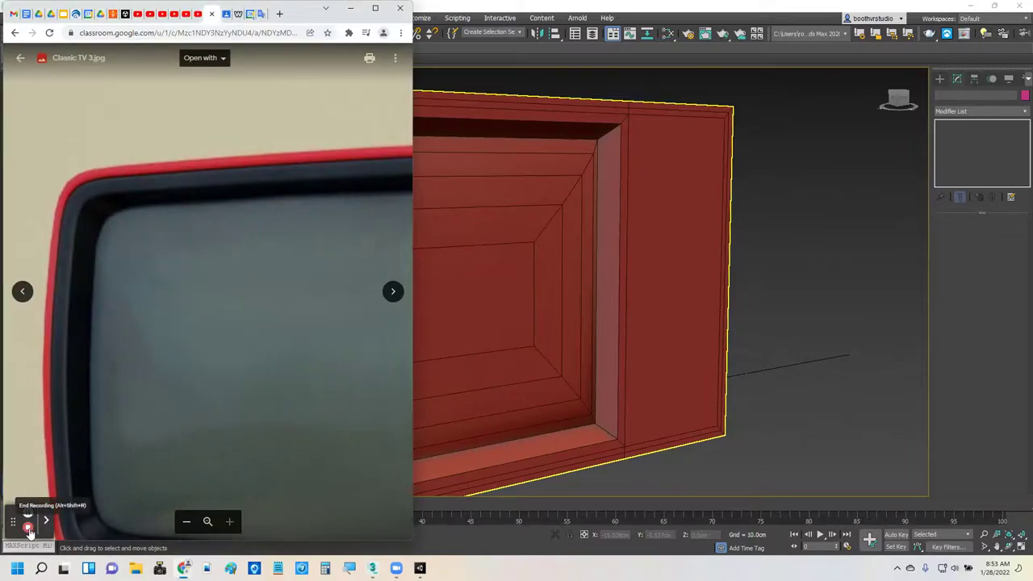